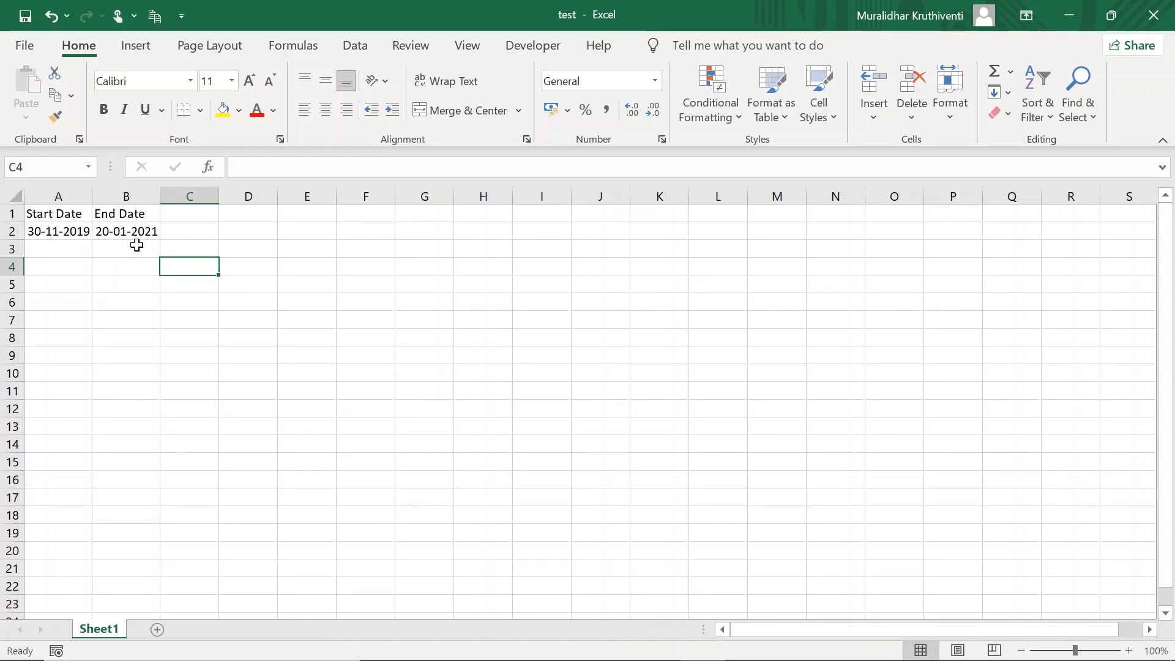
# - Enter the heading "Days diff" in cell D1
pyautogui.click(245, 217)
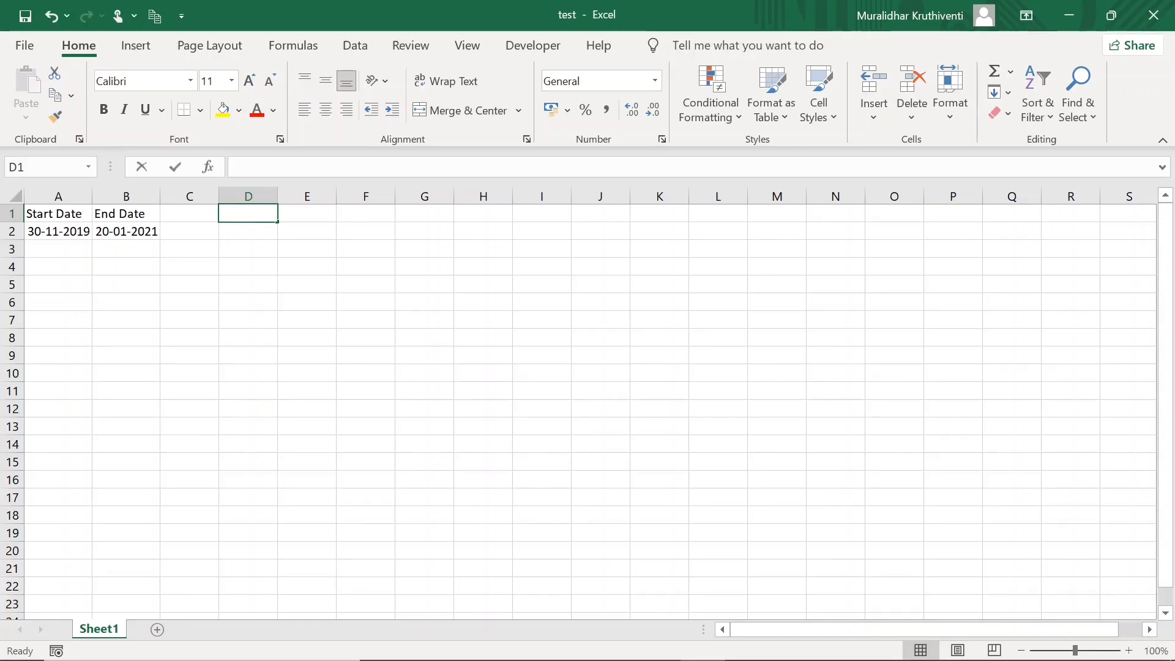
pyautogui.write('Days diff')
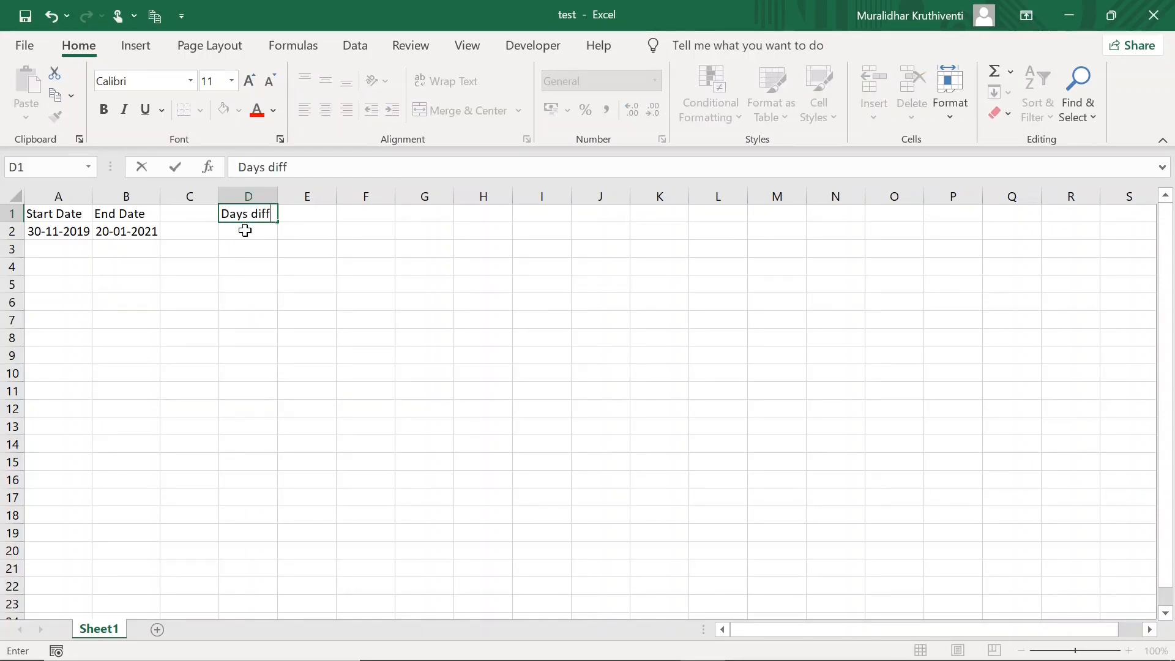
pyautogui.press('Return')
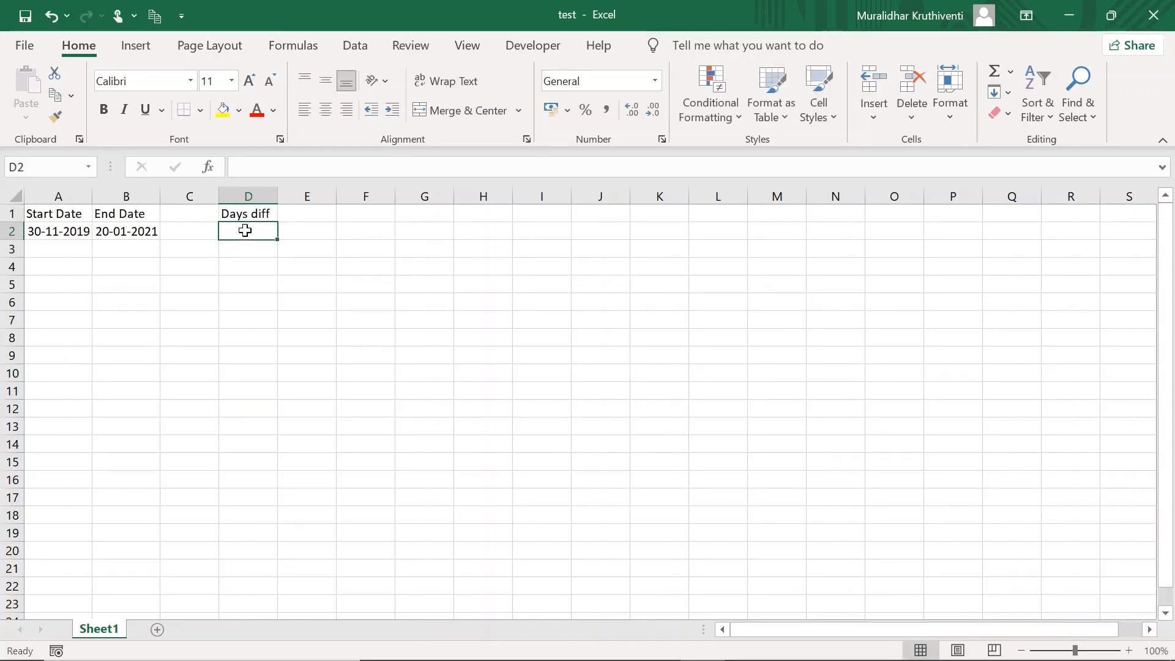
# - Calculate the number of days between the start and end dates in D2 with =DATEDIF(A2,B2,"D")
pyautogui.write('=')
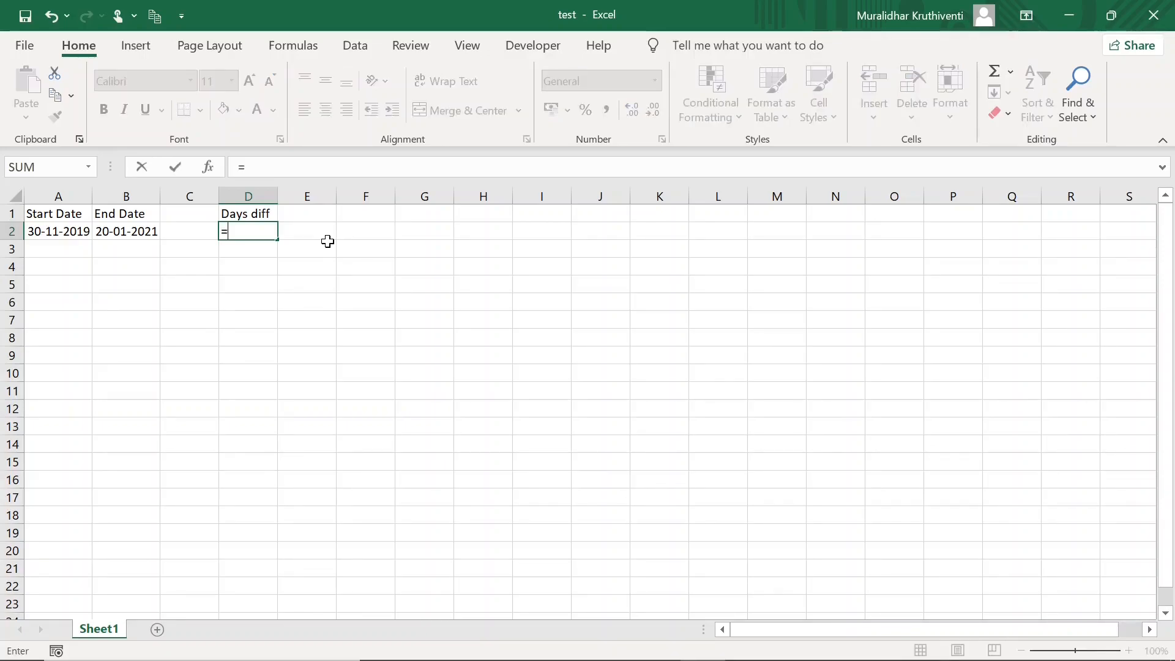
pyautogui.write('Dat')
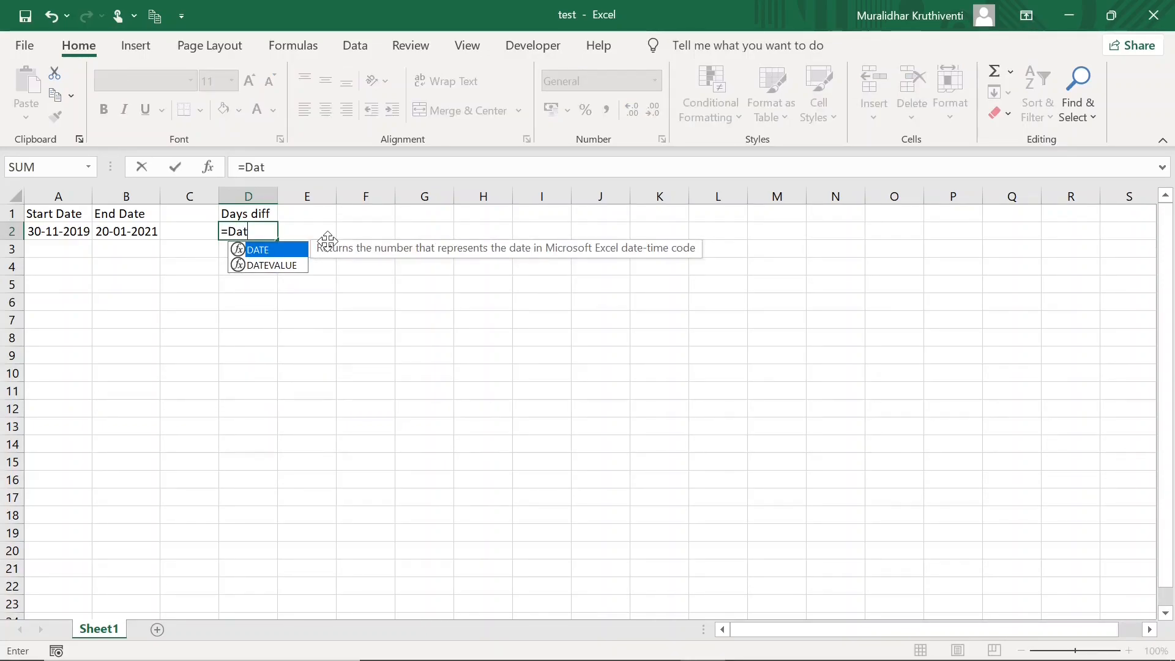
pyautogui.write('edi')
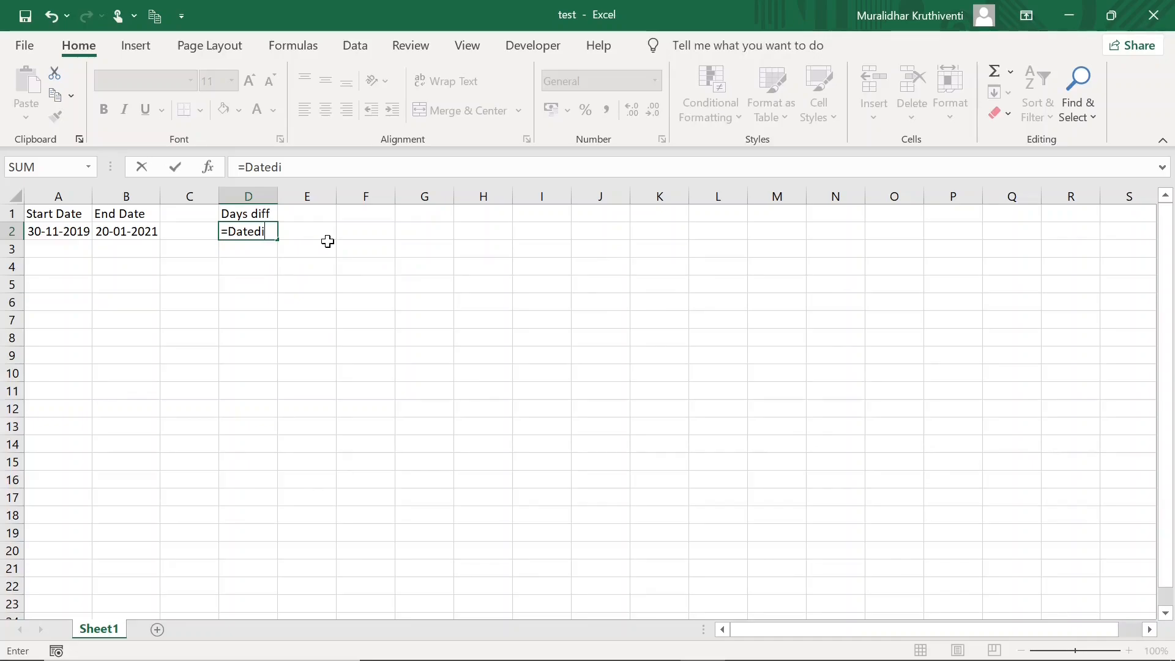
pyautogui.write('f(')
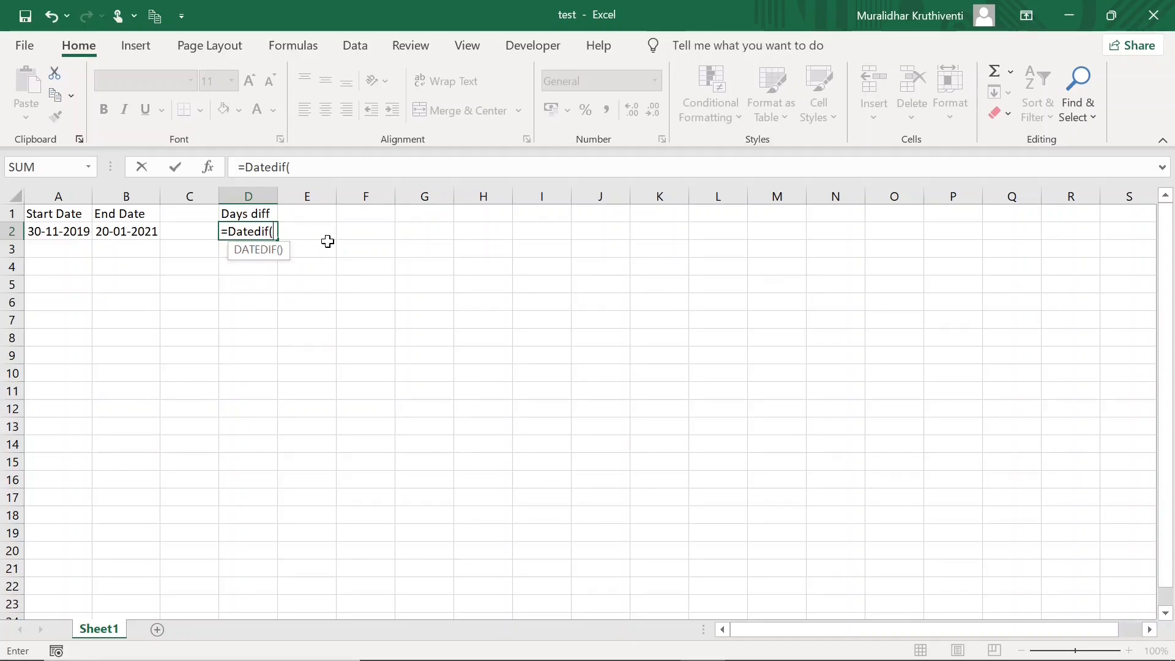
pyautogui.write('A')
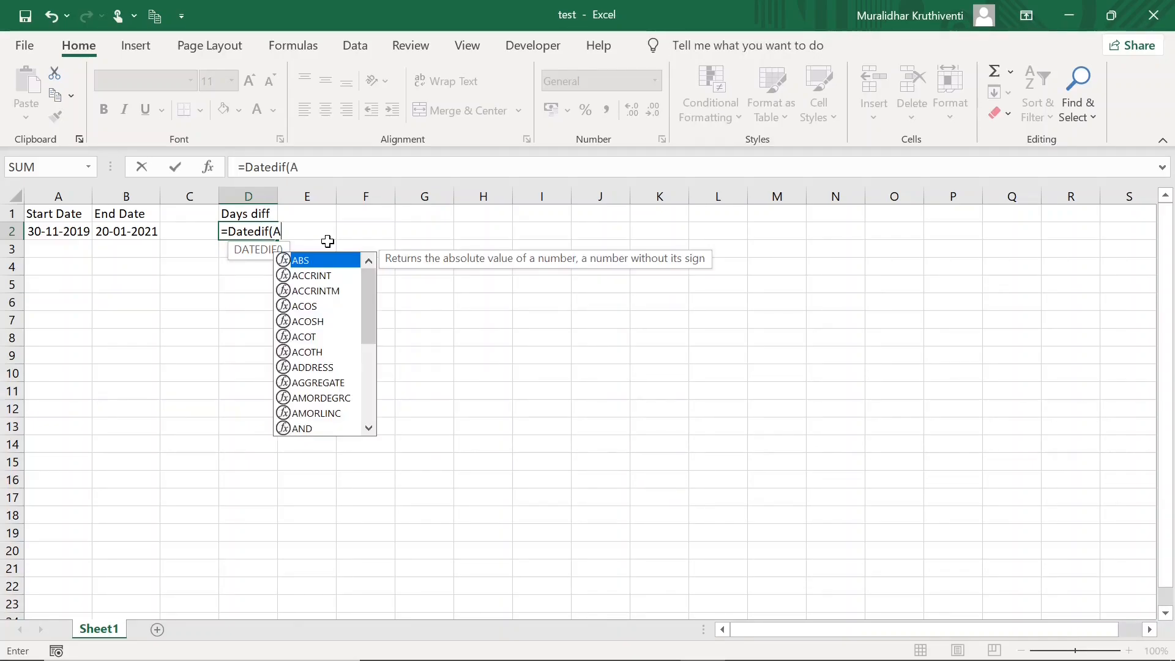
pyautogui.write('2,')
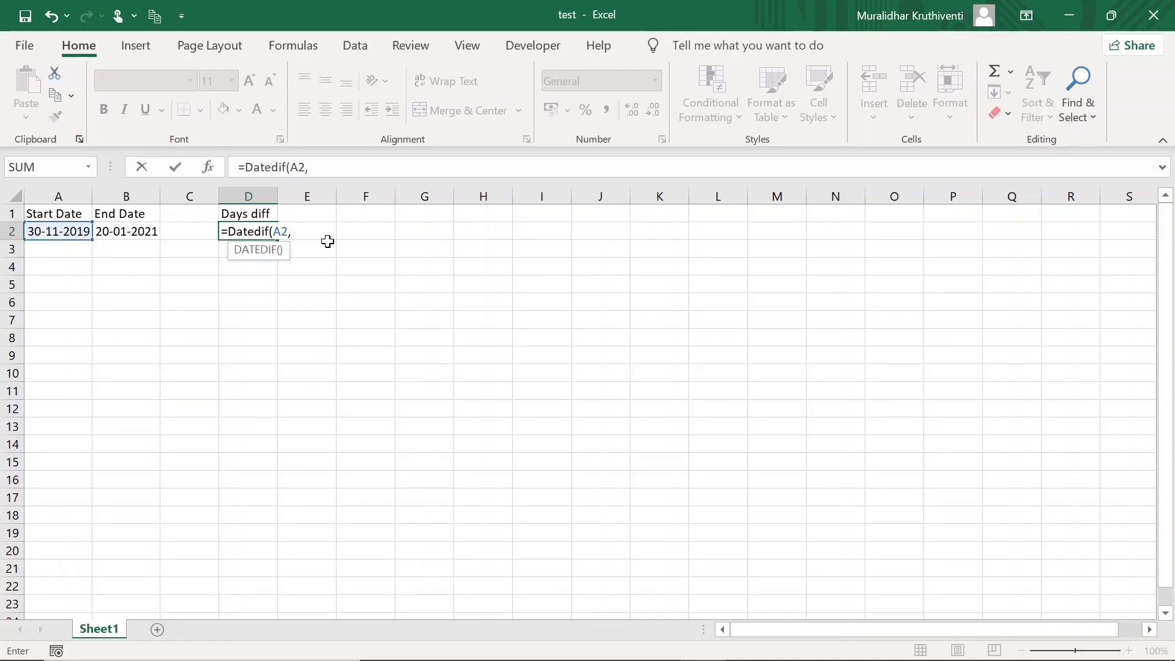
pyautogui.write('B2')
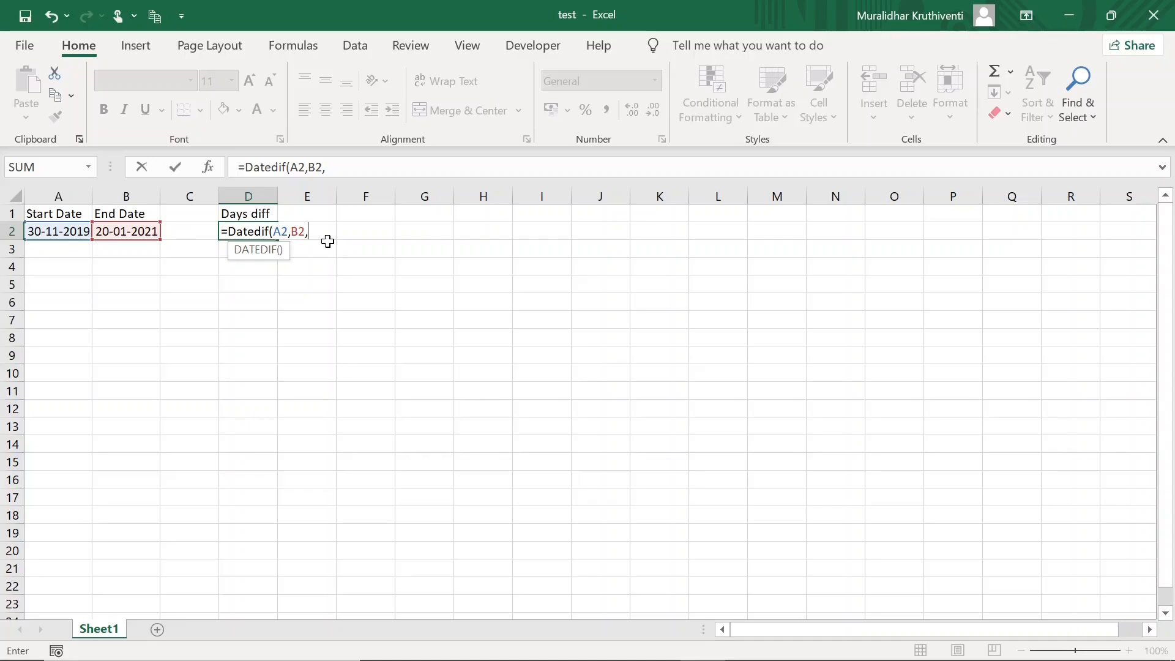
pyautogui.write(',"D")')
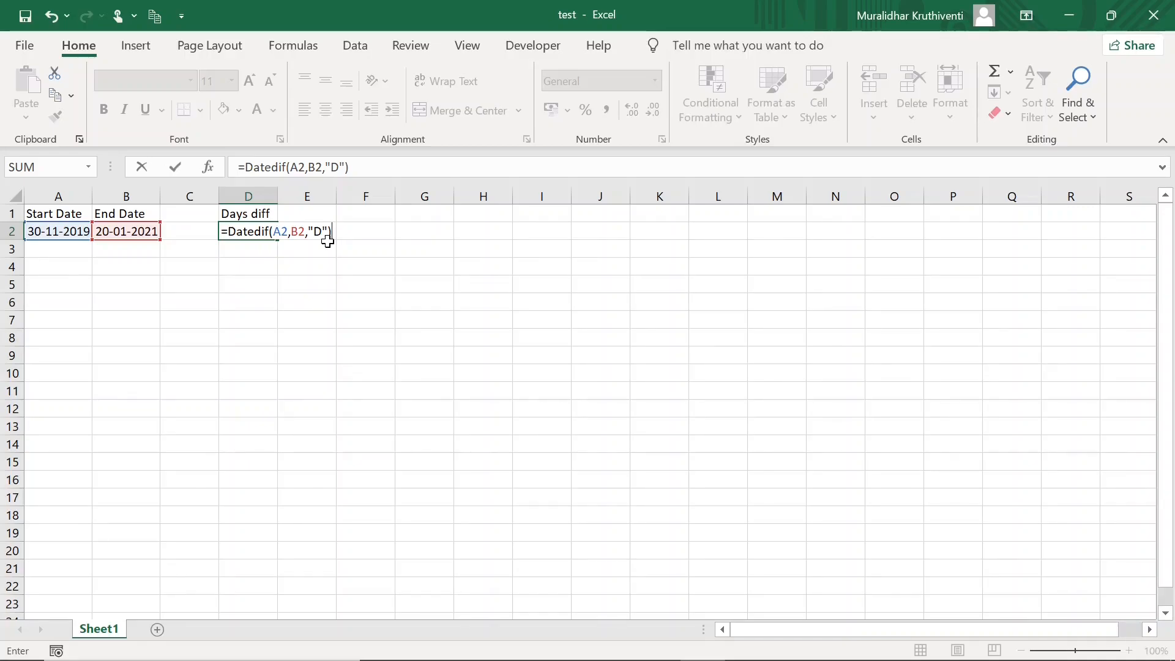
pyautogui.press('Return')
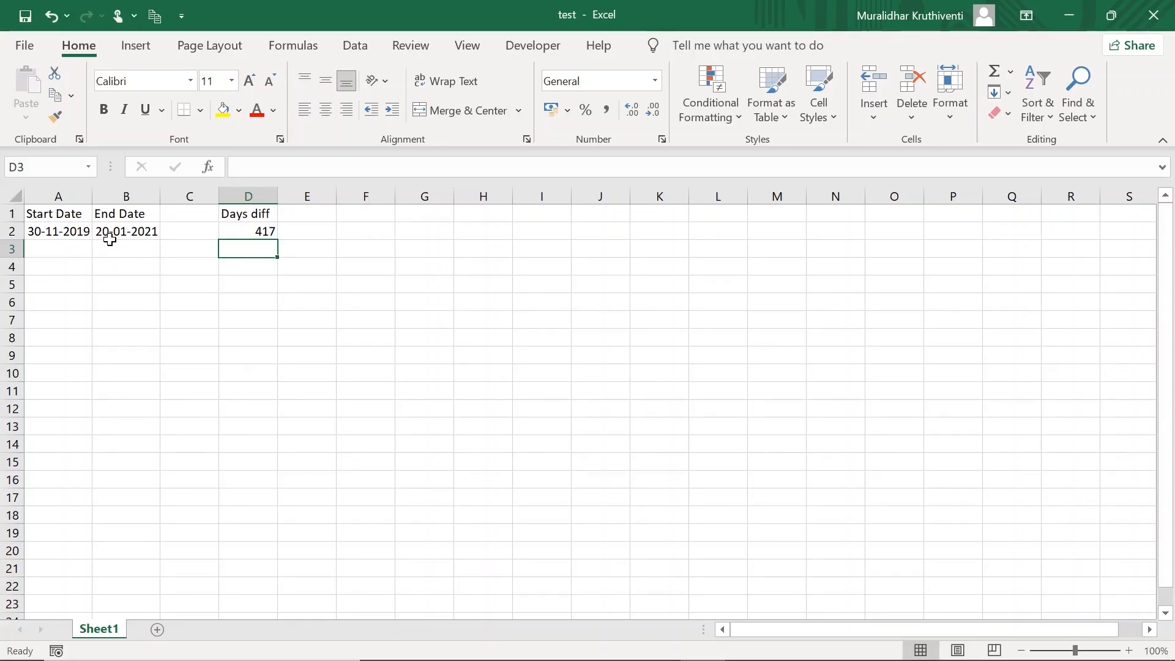
pyautogui.click(110, 237)
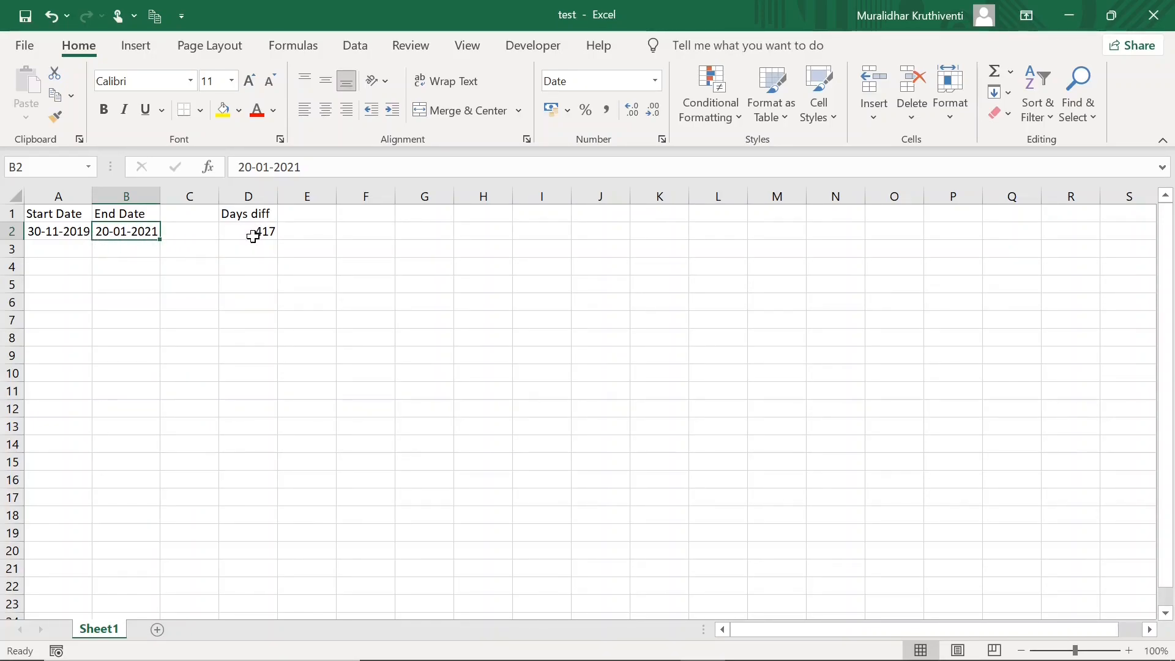
# - Enter the heading "Months diff" in cell E1
pyautogui.click(323, 215)
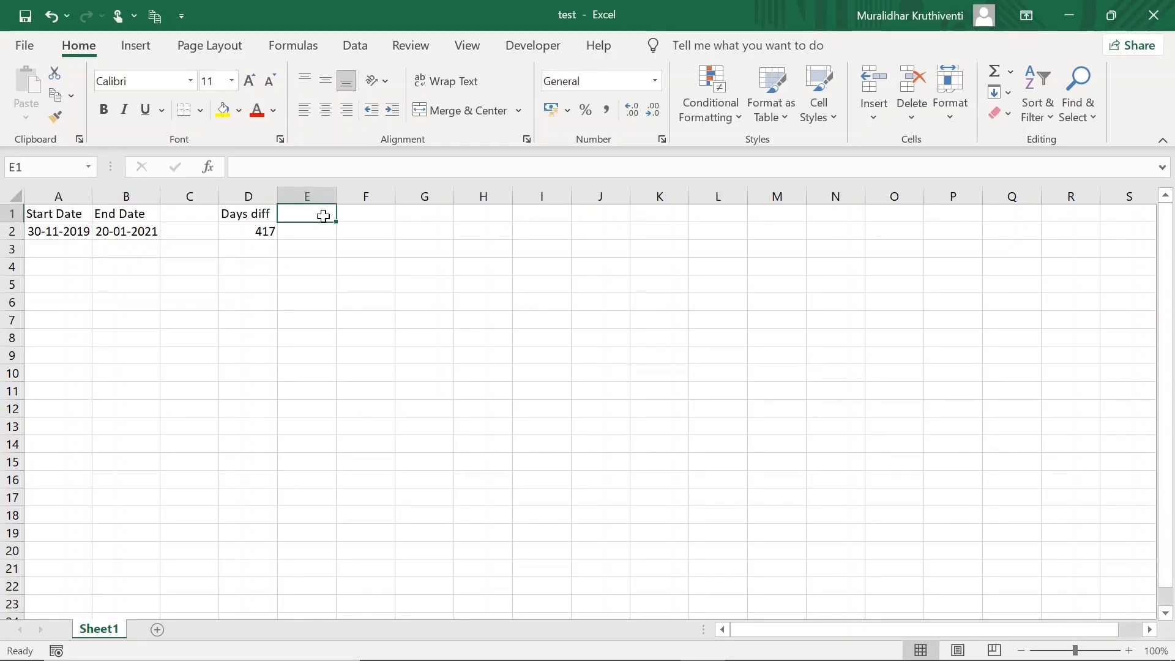
pyautogui.press('F2')
pyautogui.write('Months')
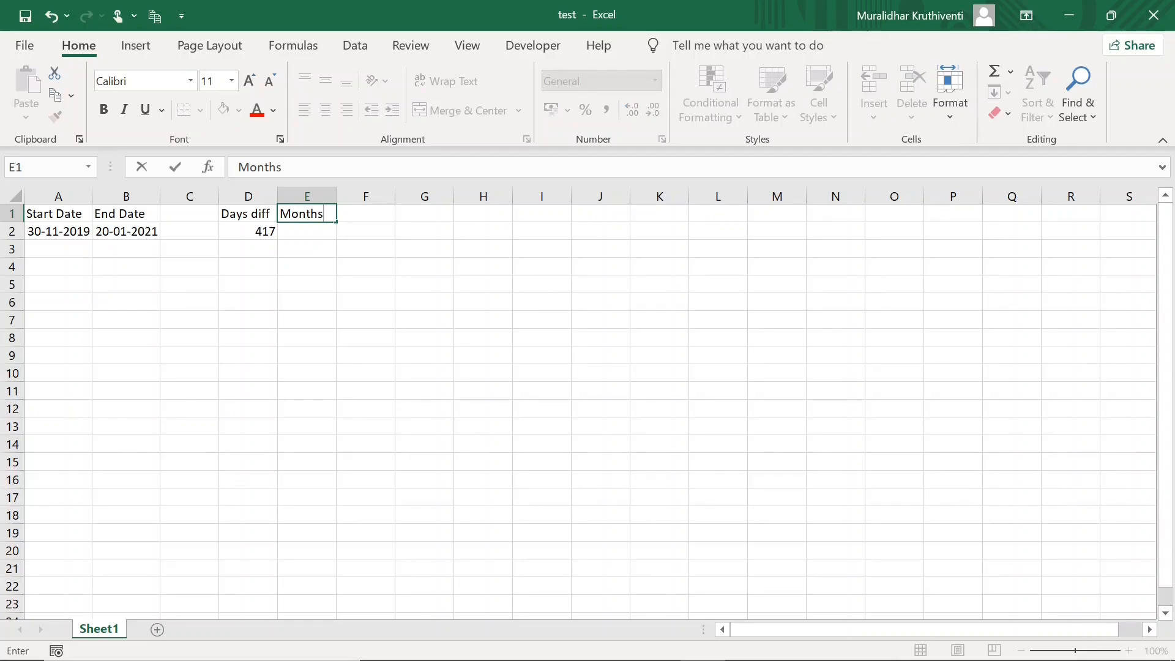
pyautogui.write(' diff')
pyautogui.press('Return')
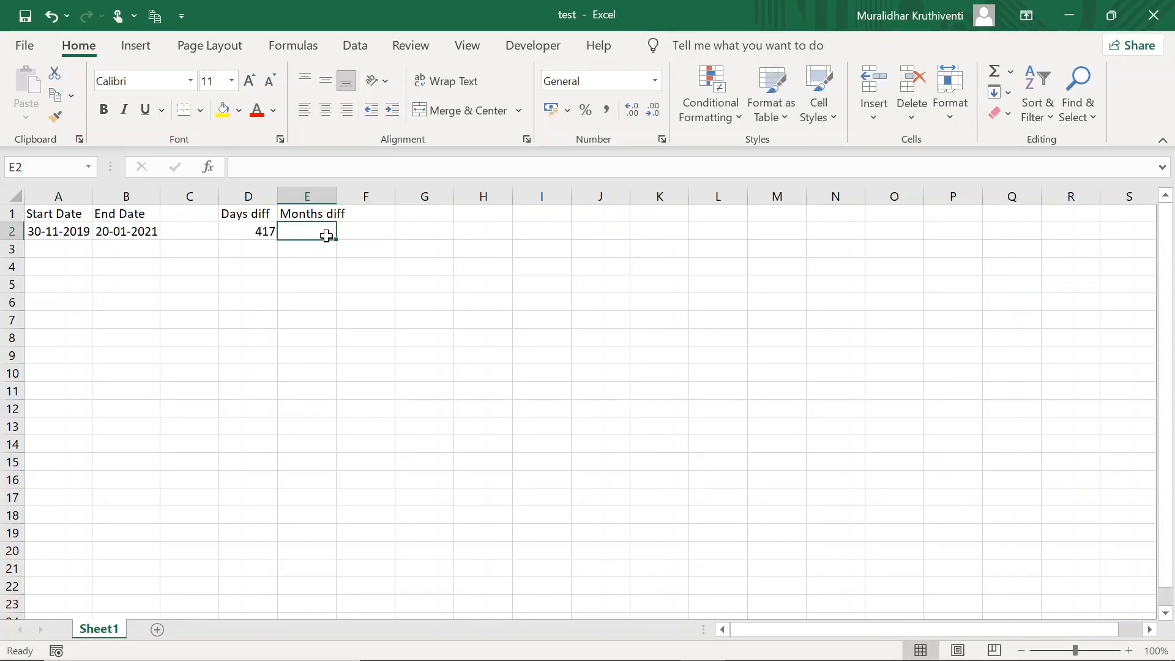
# - Calculate the number of complete months between the two dates in E2 with =DATEDIF(A2,B2,"M")
pyautogui.write('=')
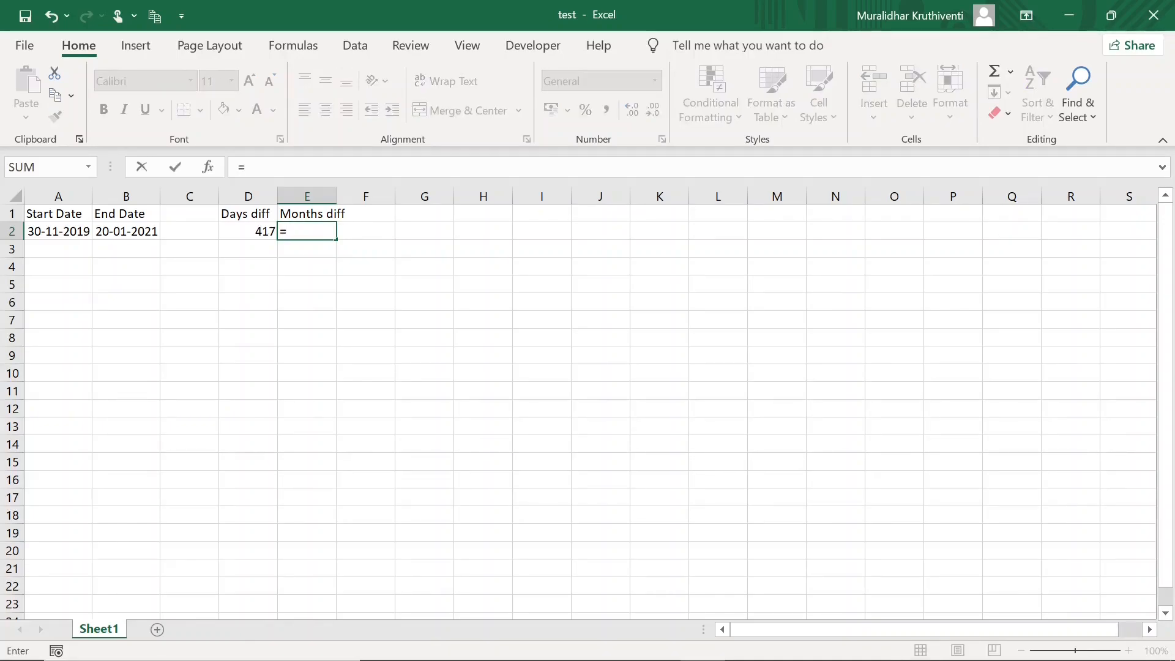
pyautogui.write('da')
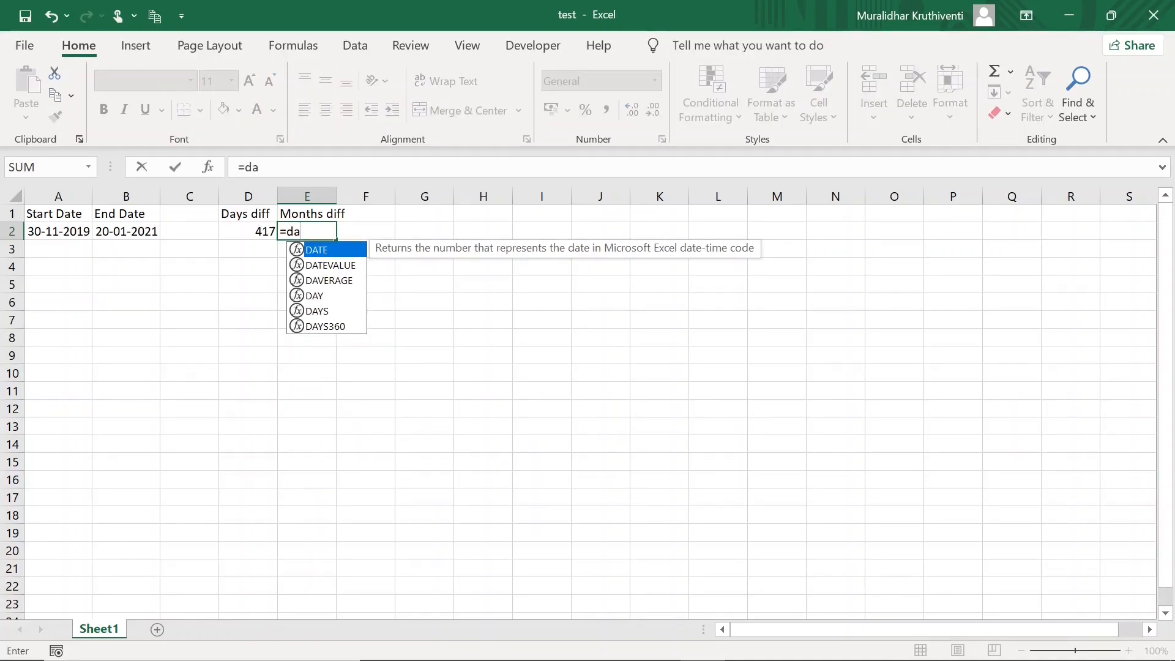
pyautogui.write('tedif')
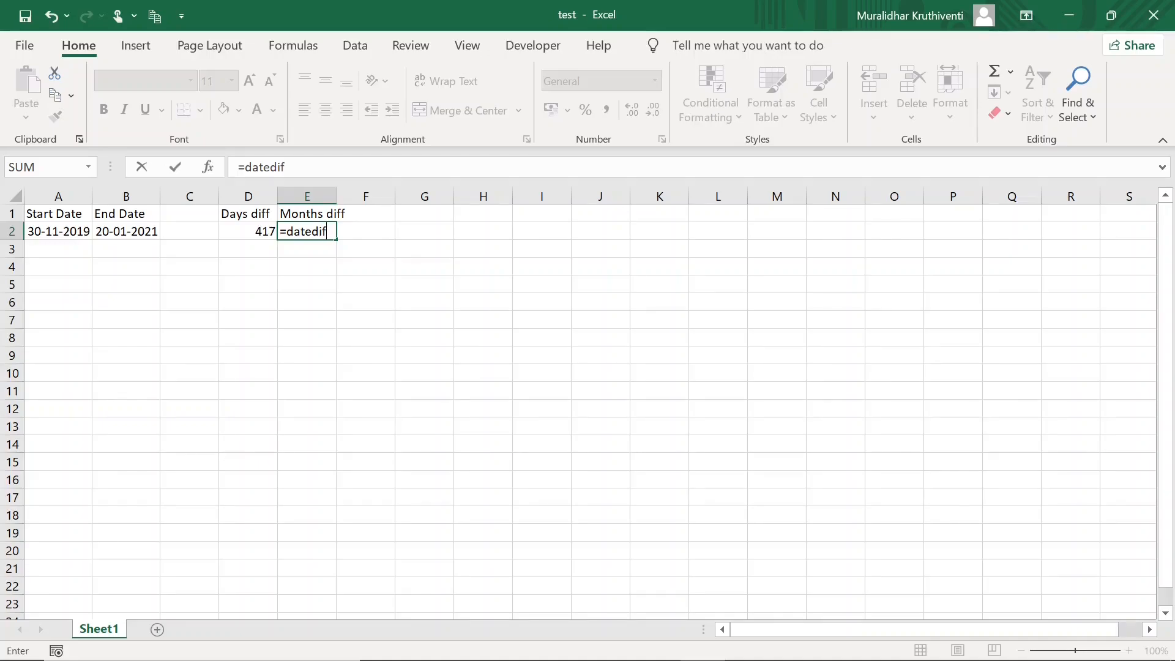
pyautogui.write('(')
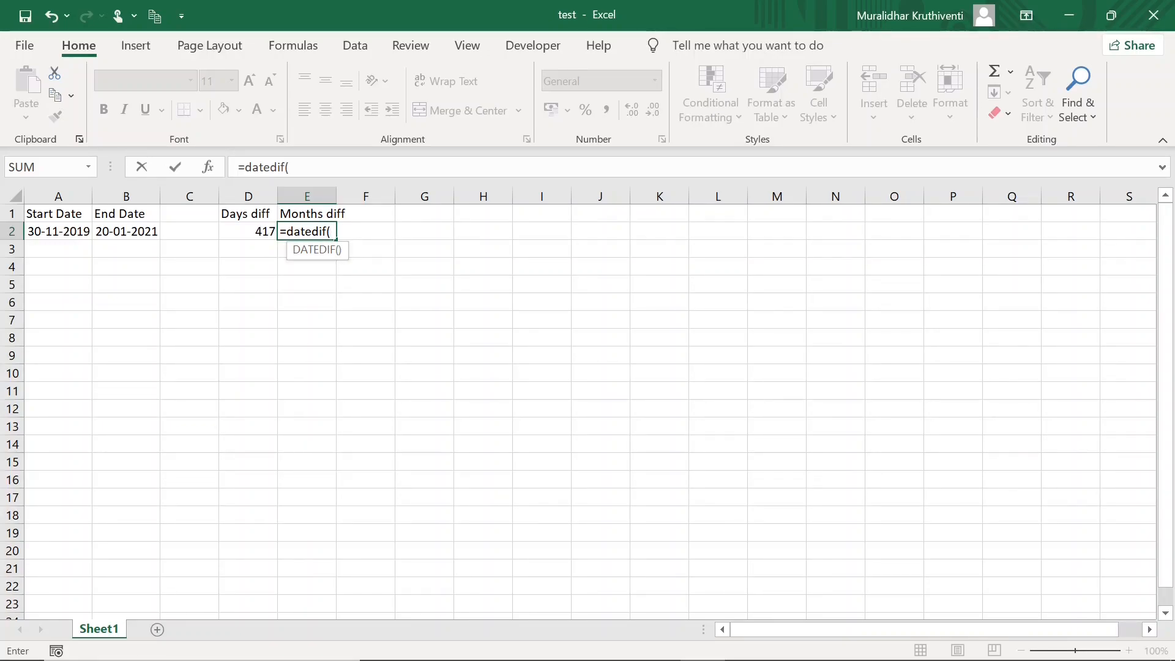
pyautogui.write('A2,')
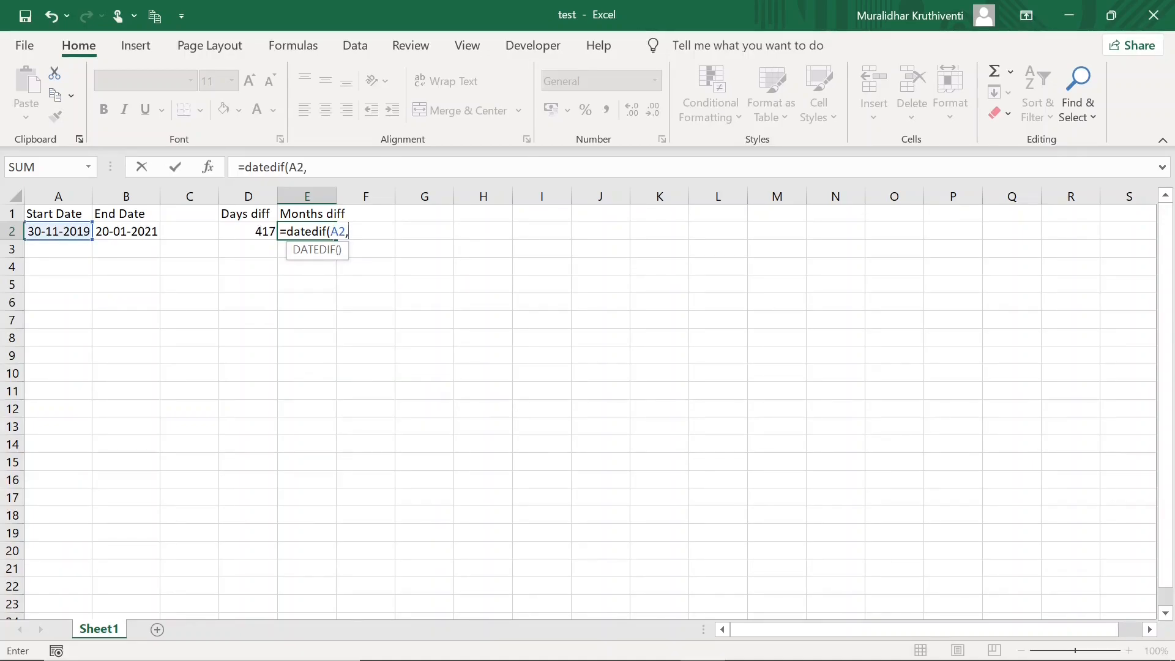
pyautogui.write('B2')
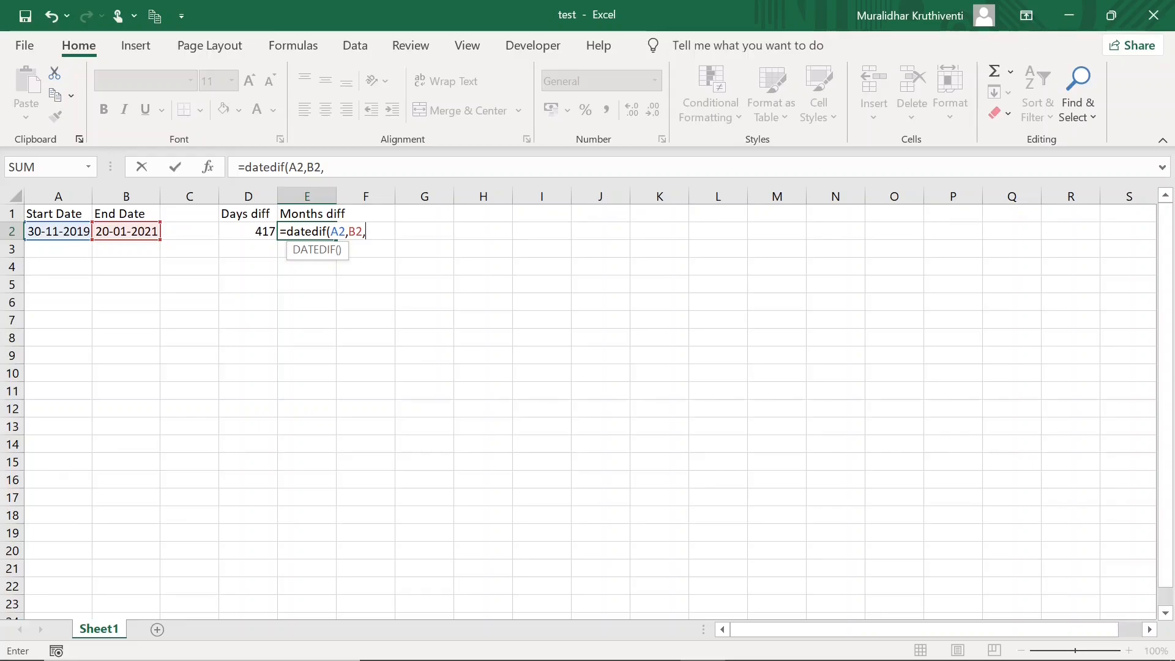
pyautogui.write(',"M")')
pyautogui.press('Return')
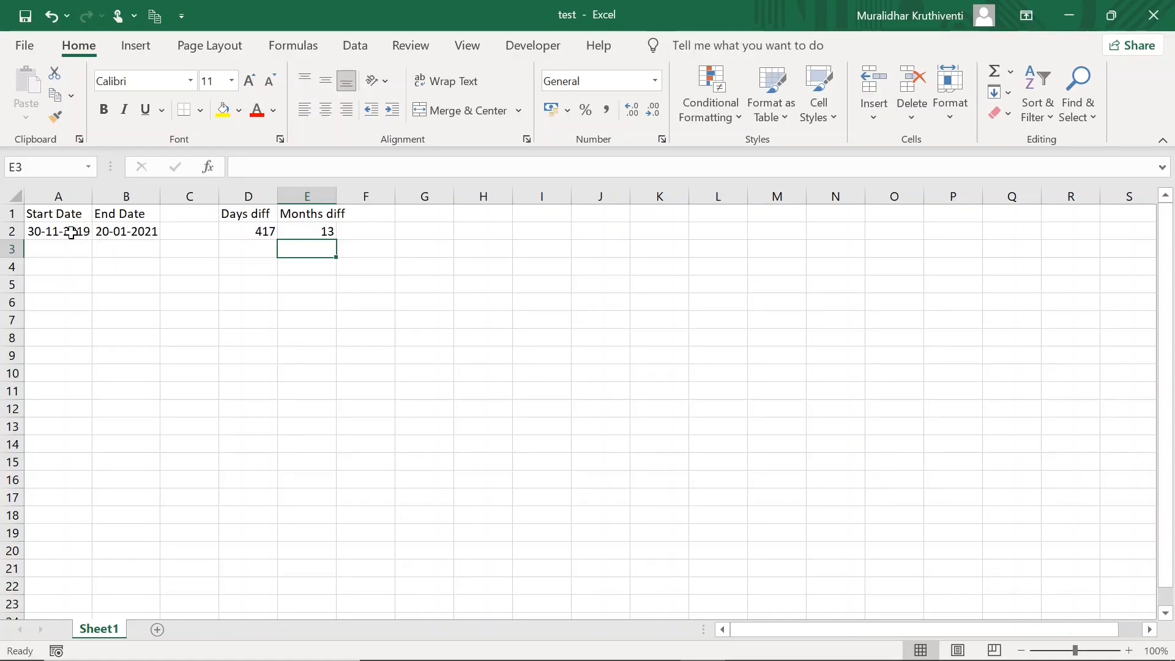
pyautogui.click(71, 233)
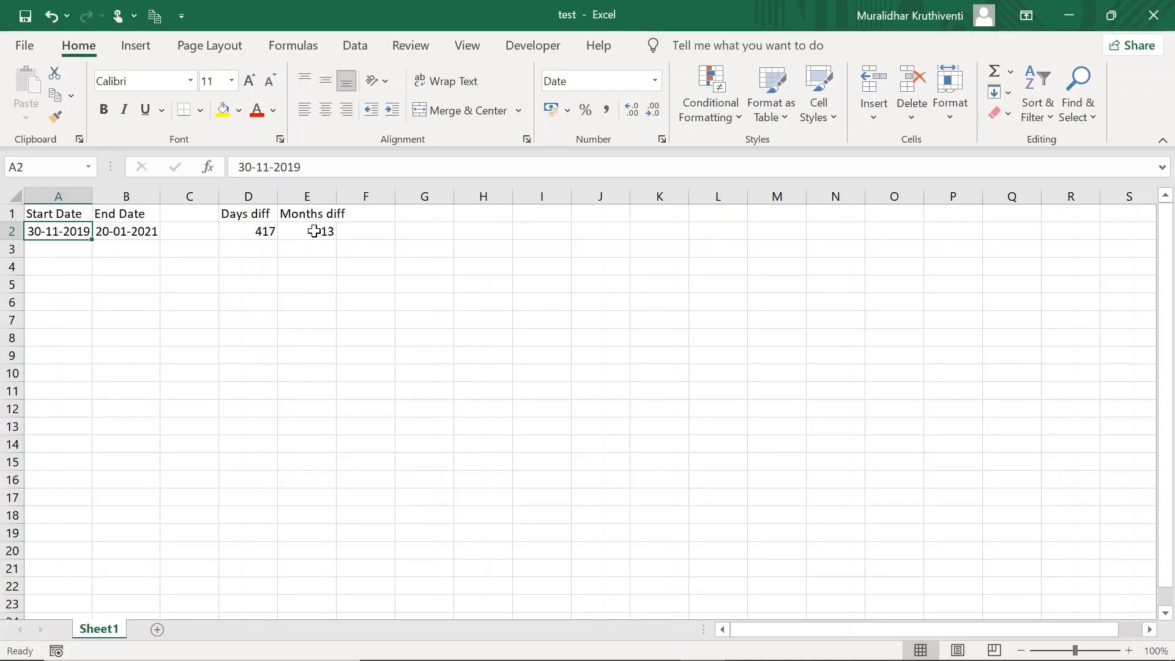
# - Autofit column E to its heading and enter the heading "Years diff" in cell F1
pyautogui.click(367, 217)
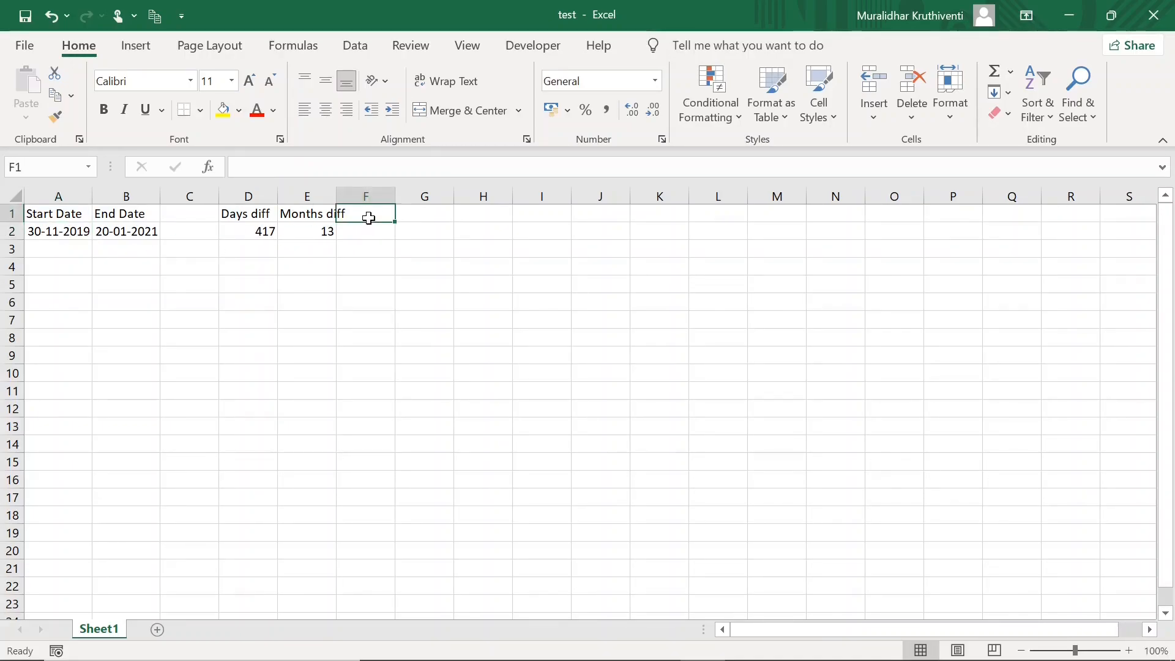
pyautogui.doubleClick(337, 195)
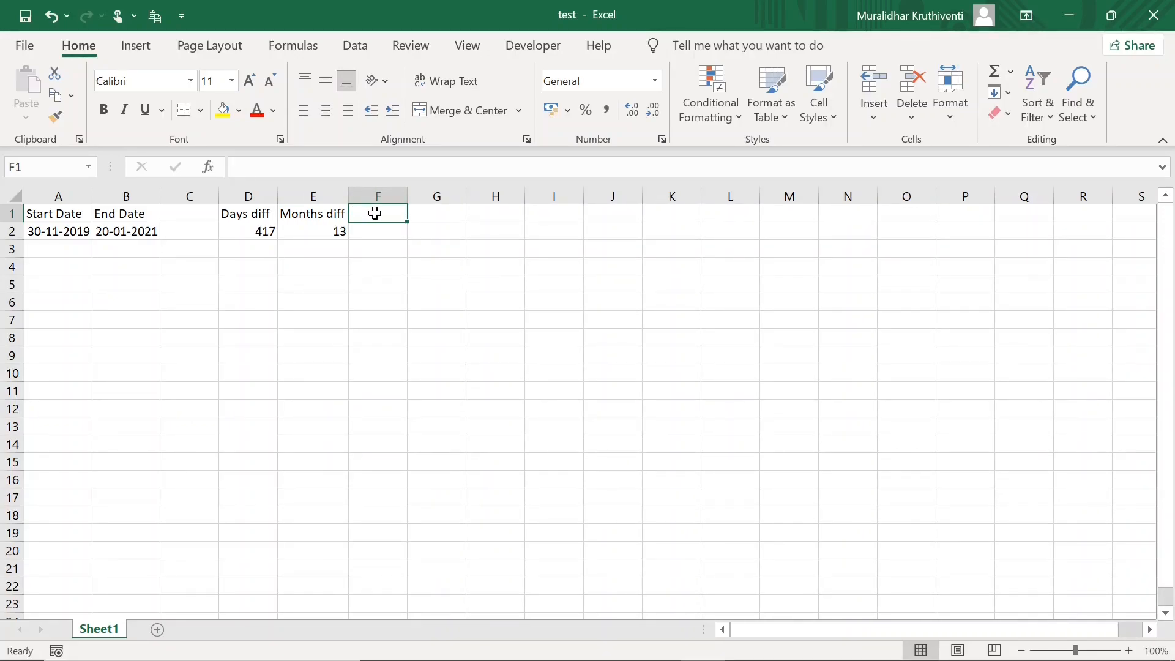
pyautogui.write('Years')
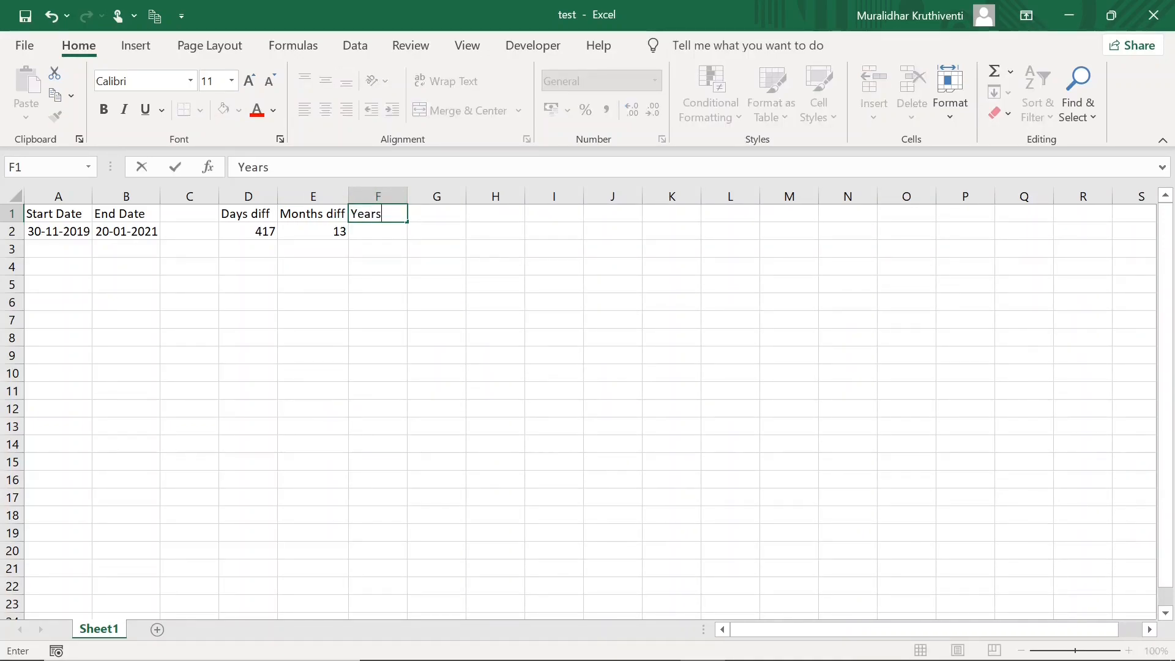
pyautogui.write(' diff')
pyautogui.click(381, 234)
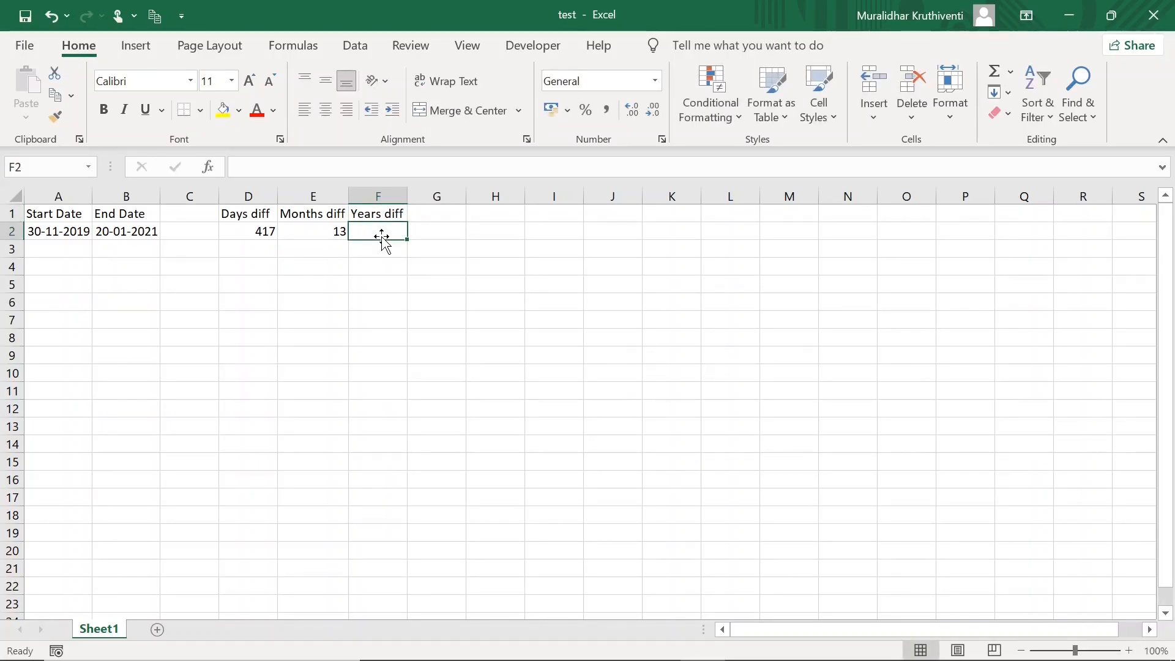
# - Calculate the number of complete years between the two dates in F2 with =DATEDIF(A2,B2,"Y")
pyautogui.write('=Da')
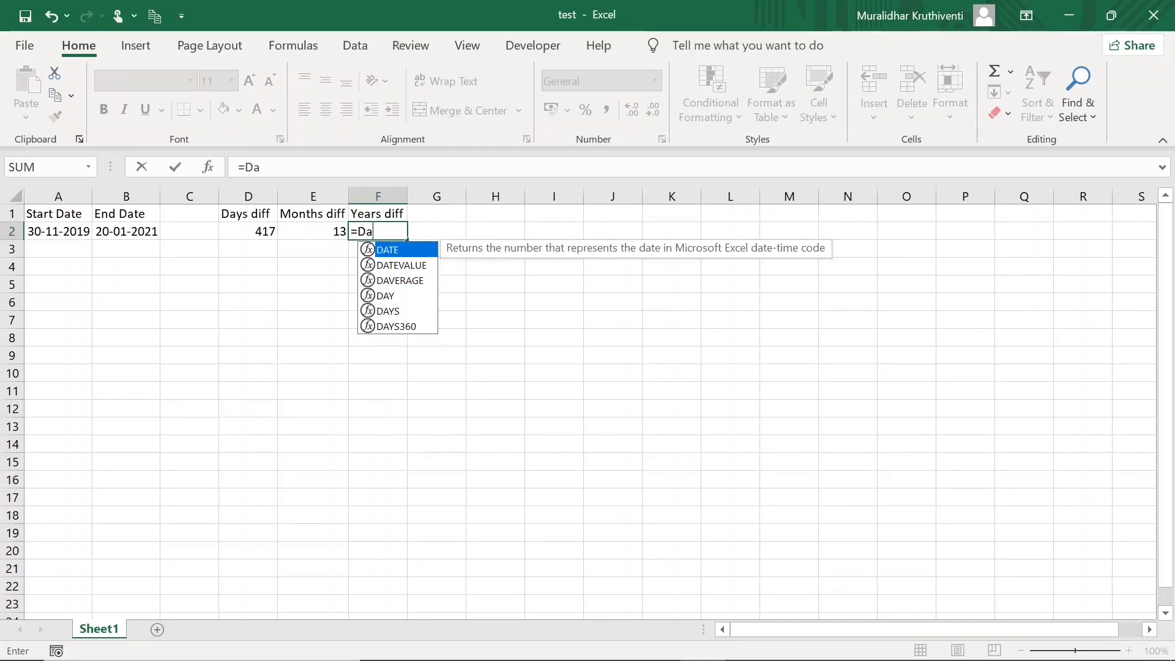
pyautogui.write('te')
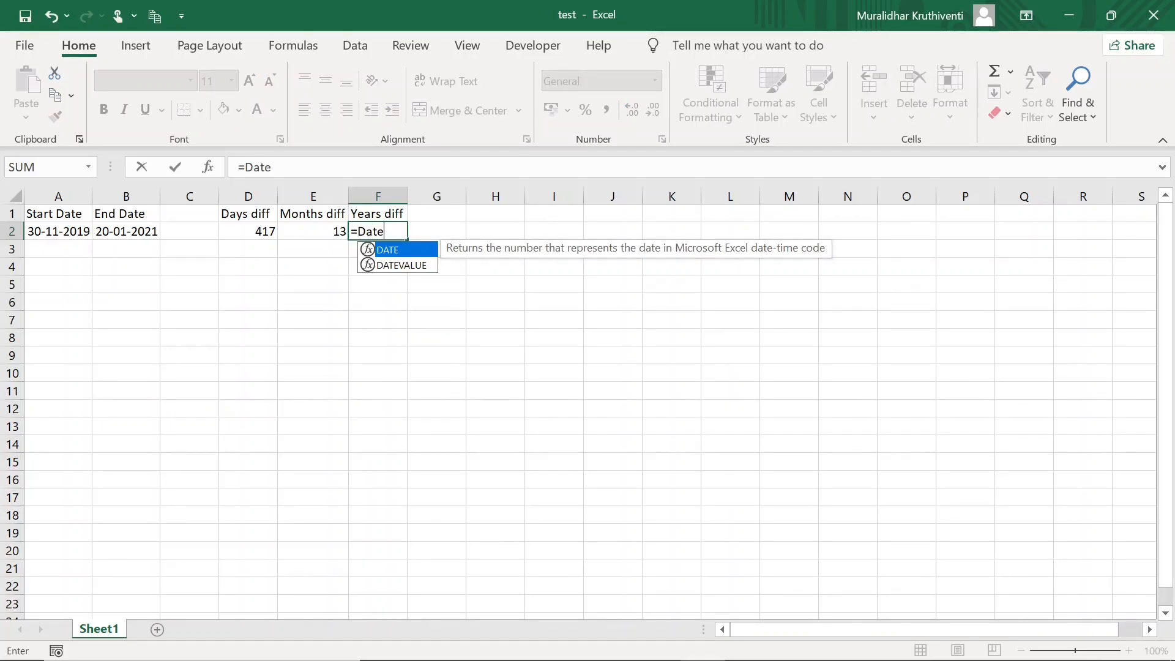
pyautogui.write('dif(')
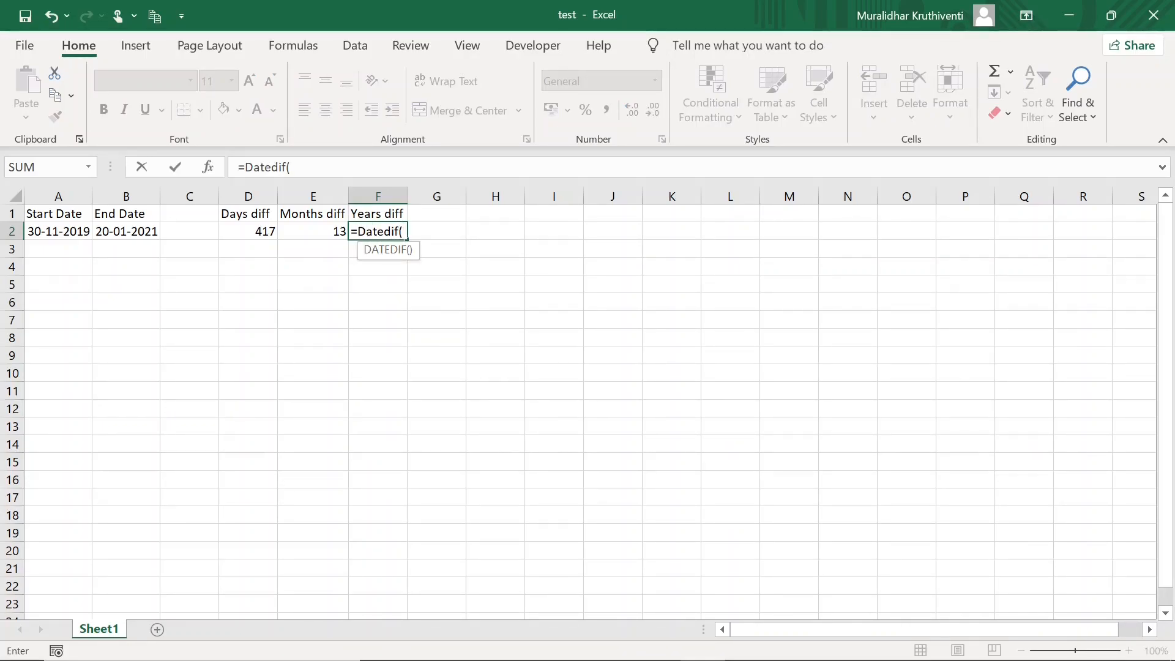
pyautogui.write('A2,B2,')
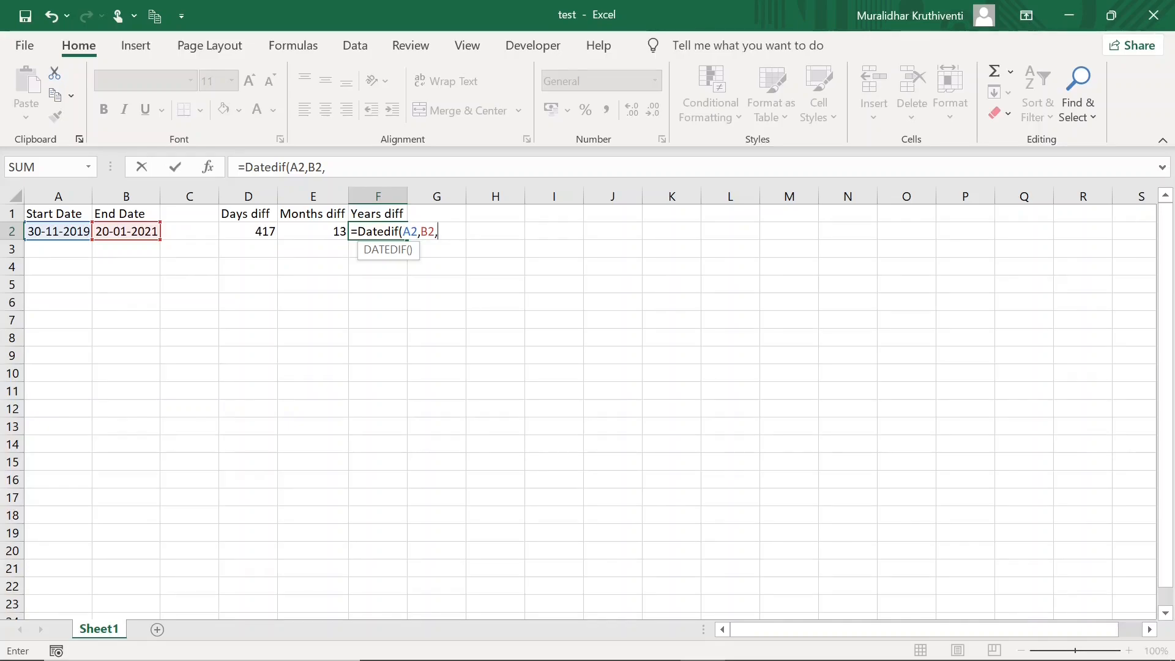
pyautogui.write('"Y")')
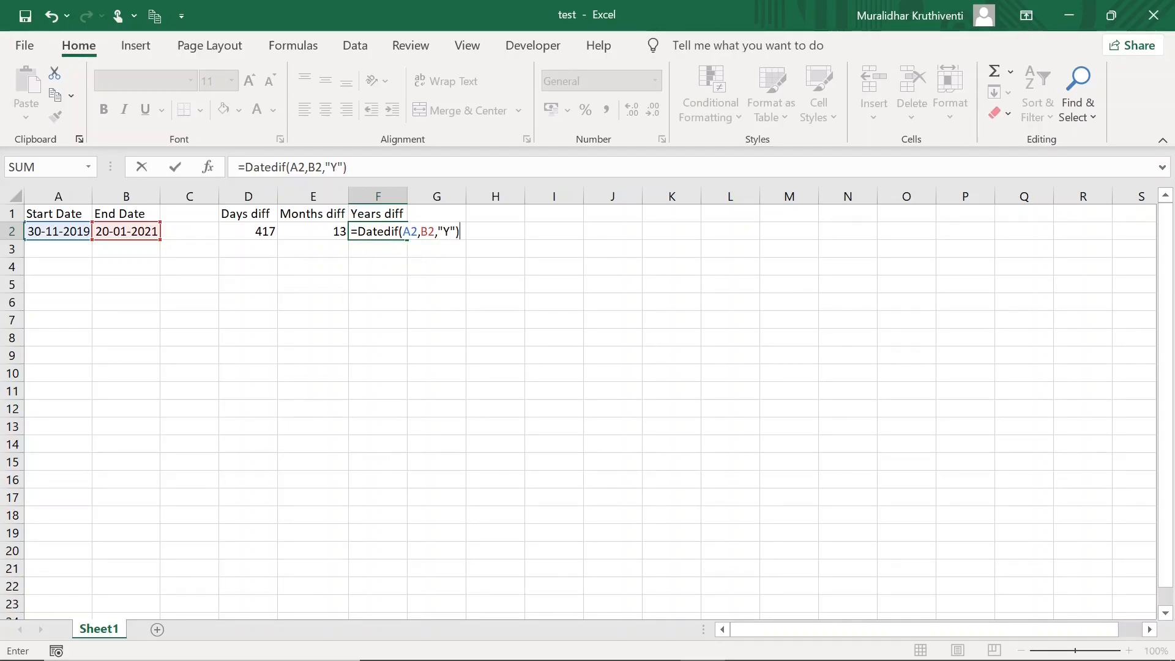
pyautogui.press('Return')
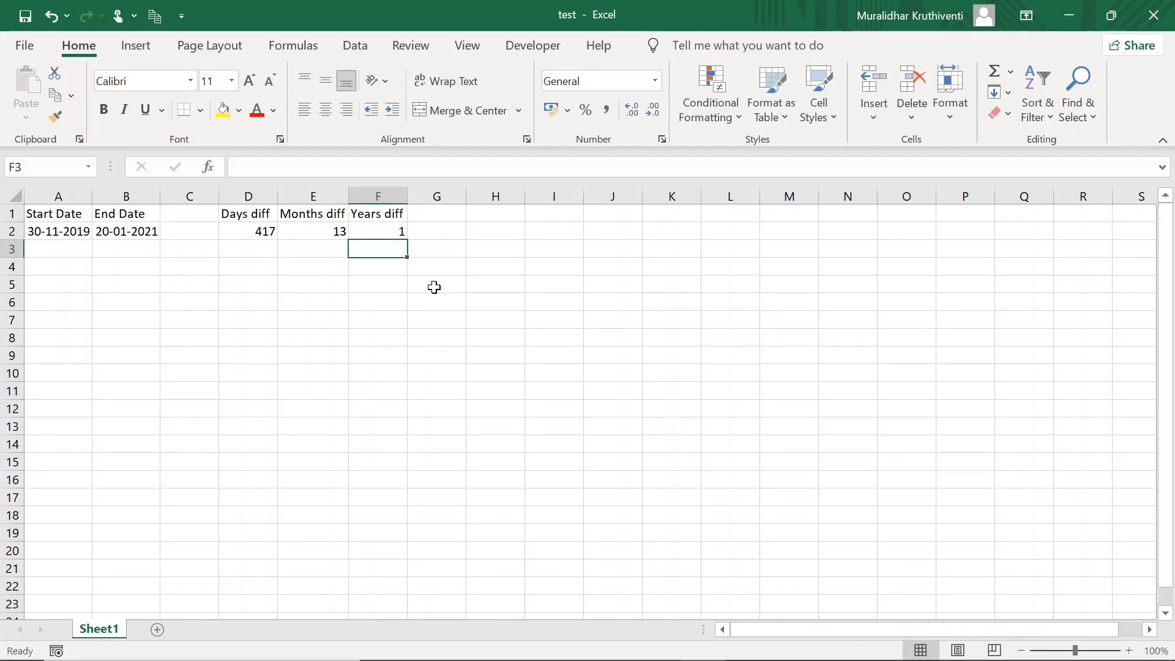
pyautogui.click(334, 230)
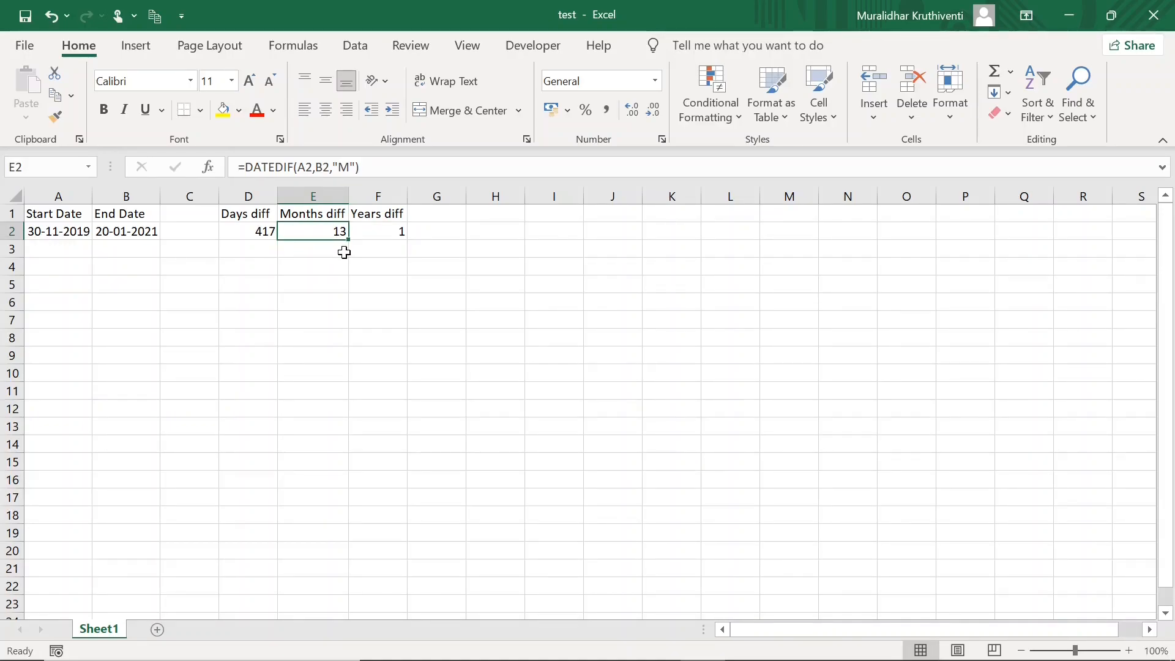
# - Enter the heading "YD" in cell G1
pyautogui.click(389, 236)
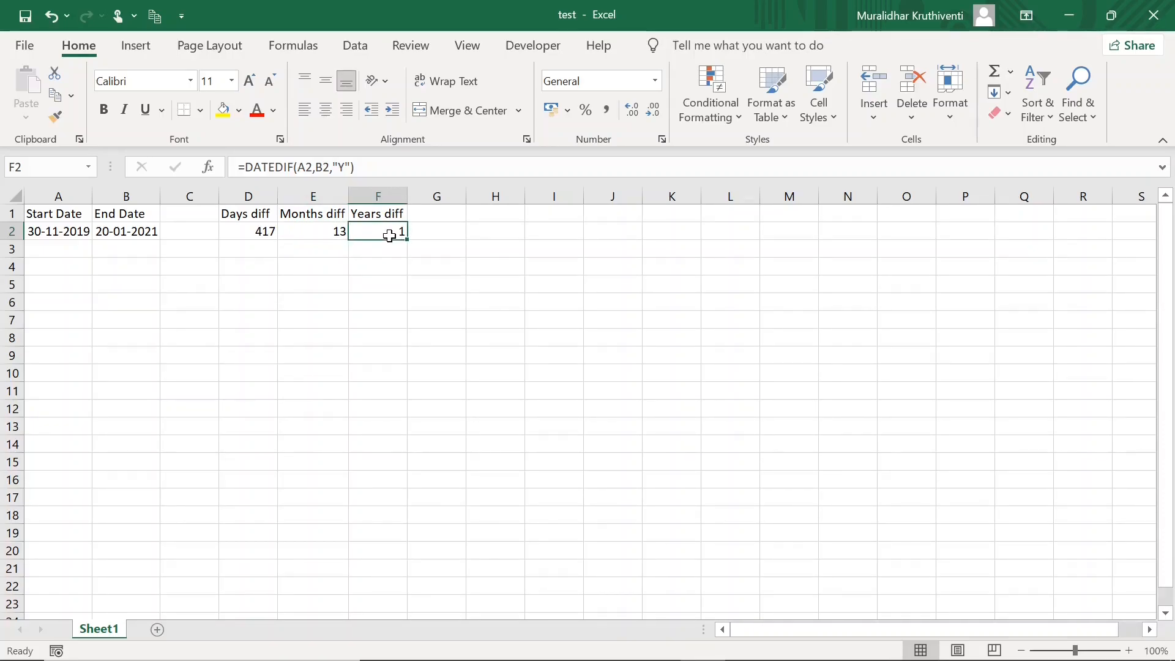
pyautogui.click(457, 215)
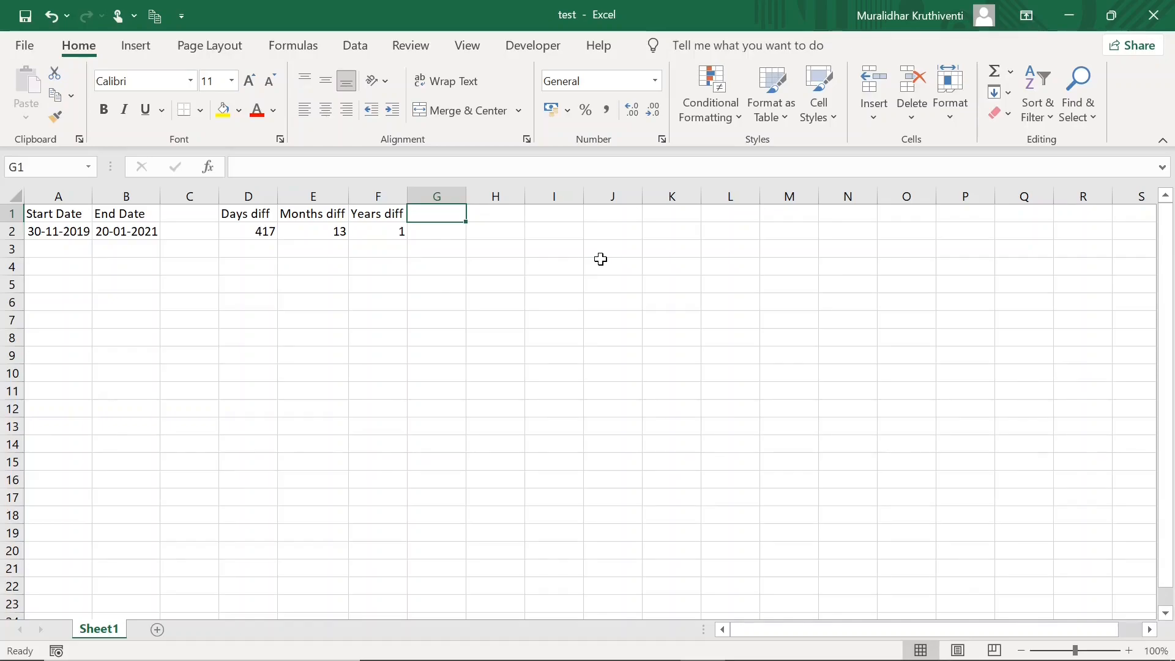
pyautogui.write('Y')
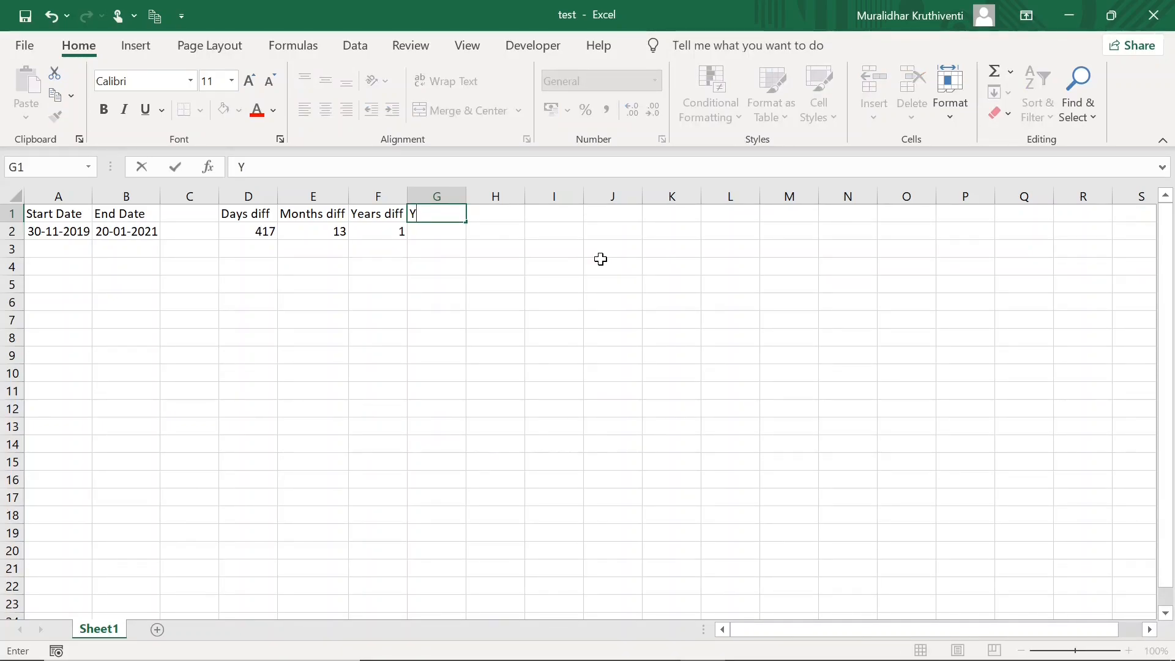
pyautogui.write('D')
# - Calculate the days between the two dates, ignoring years, in G2 with =DATEDIF(A2,B2,"YD")
pyautogui.click(429, 233)
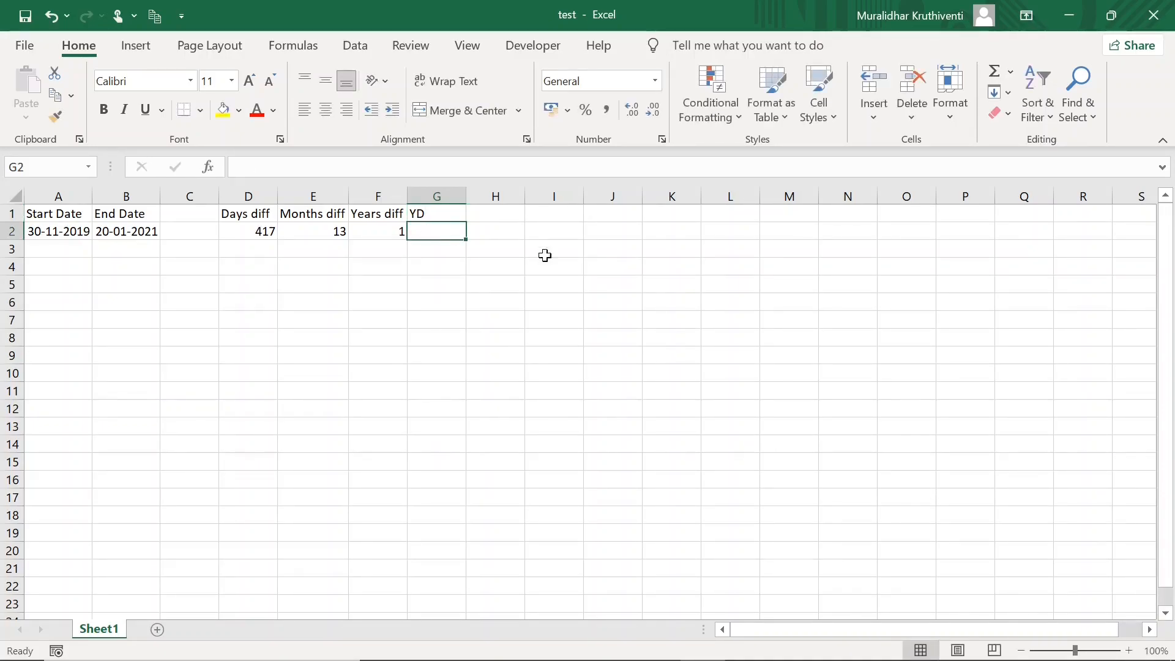
pyautogui.write('=')
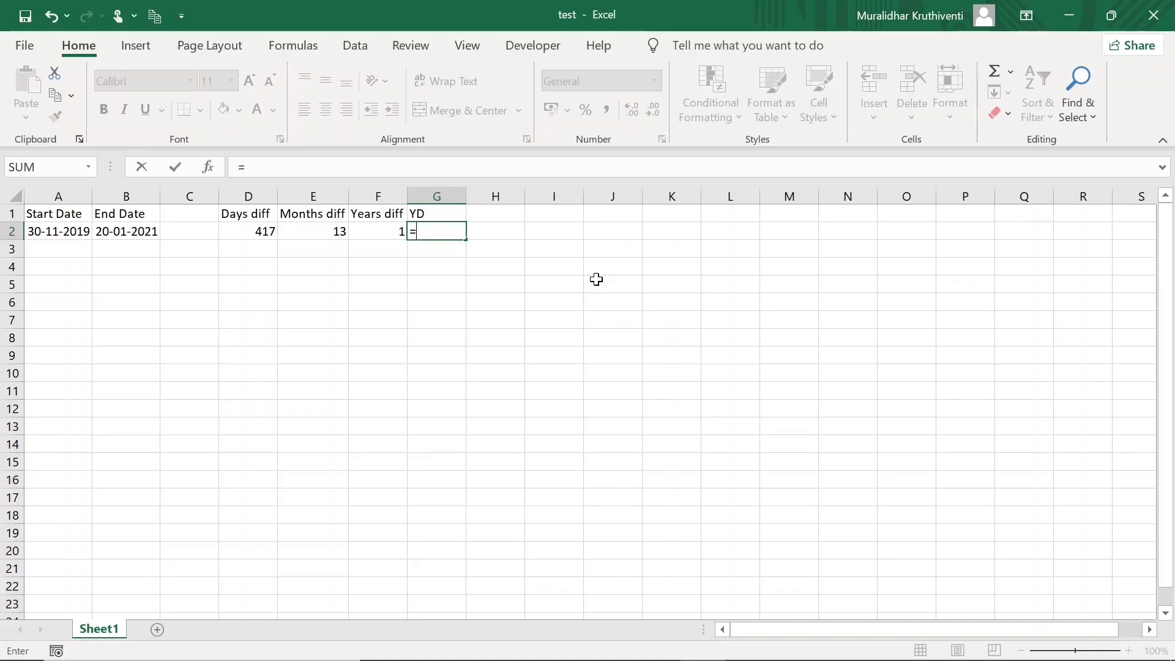
pyautogui.write('Date')
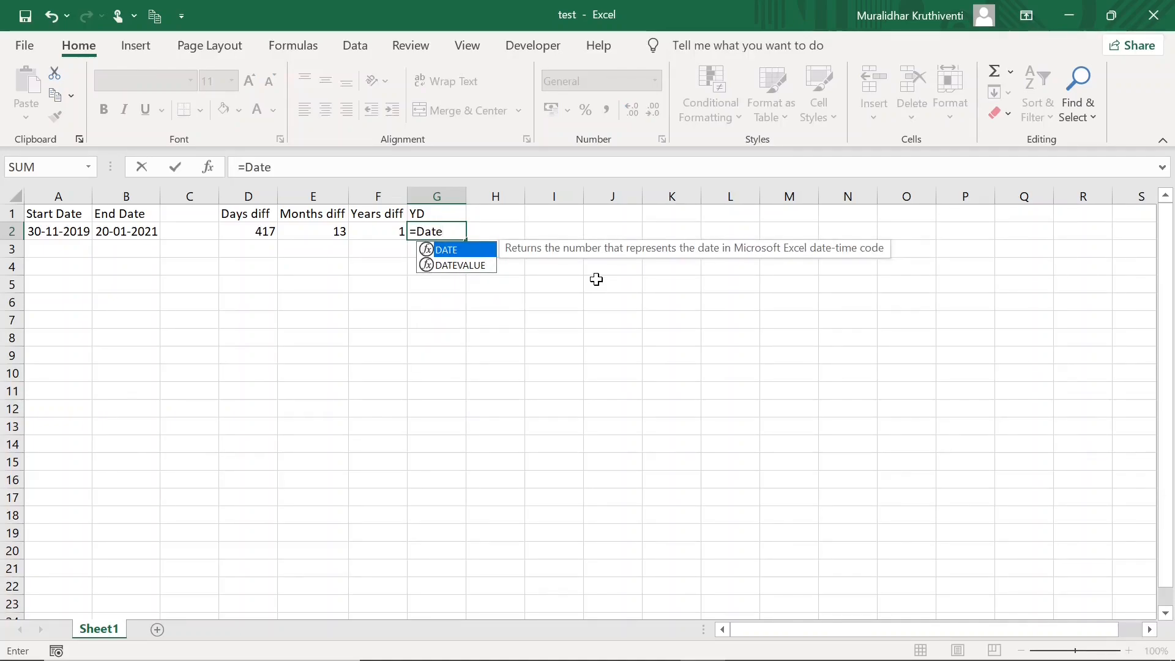
pyautogui.write('dif')
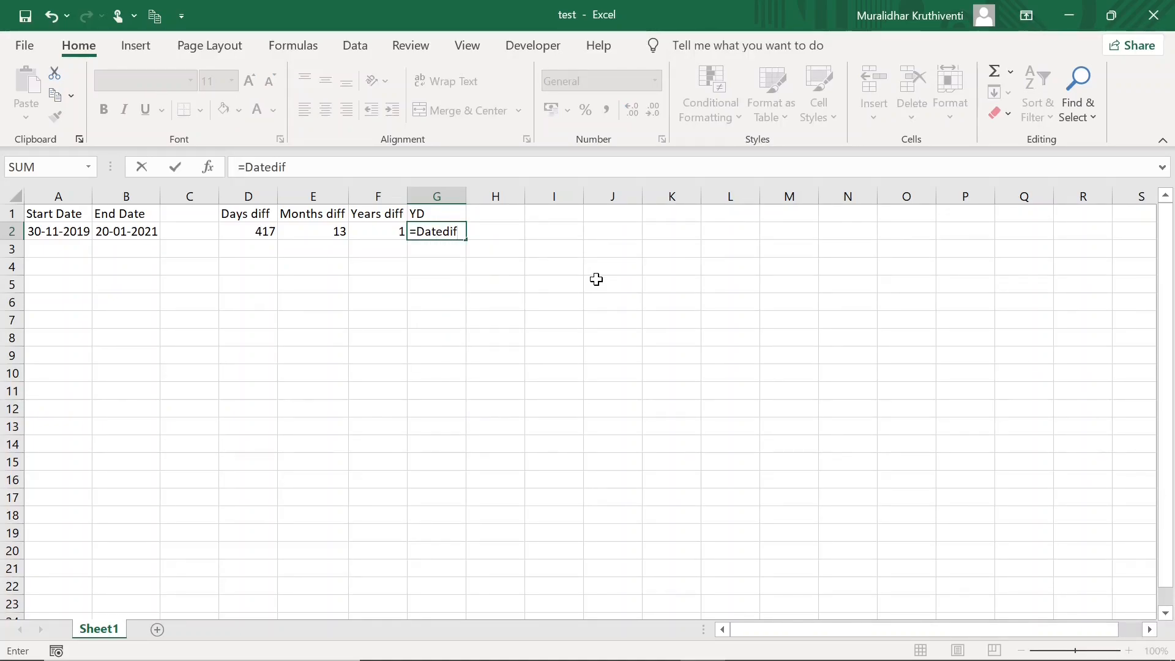
pyautogui.write('(A2,B2,"YD")')
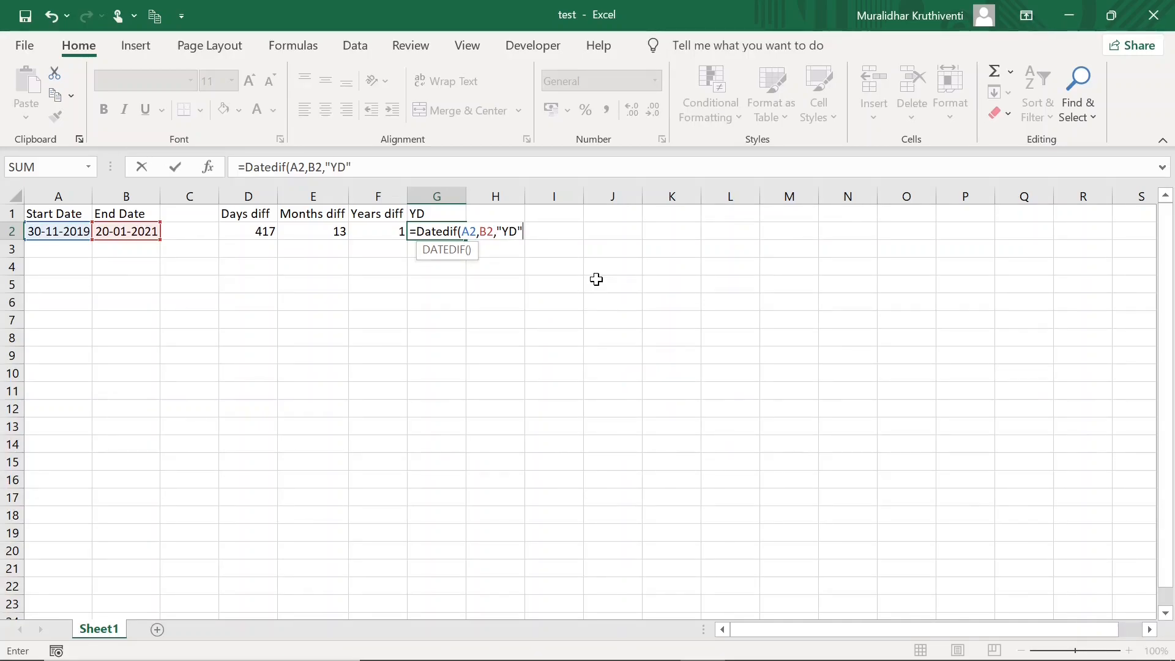
pyautogui.press('Return')
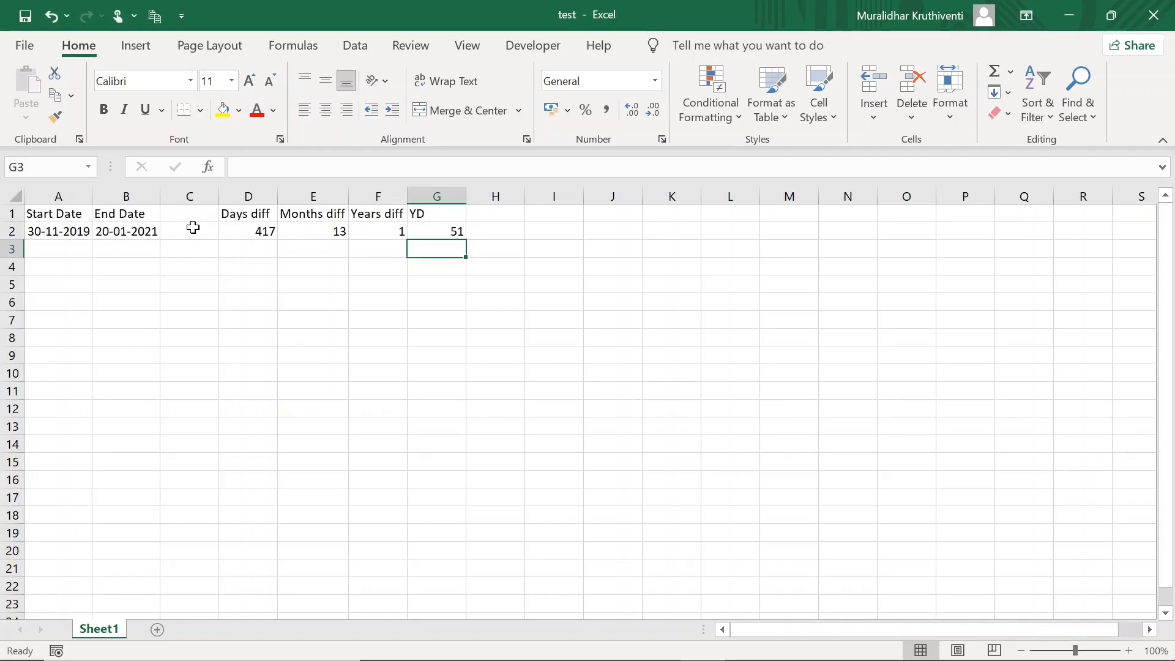
pyautogui.click(79, 231)
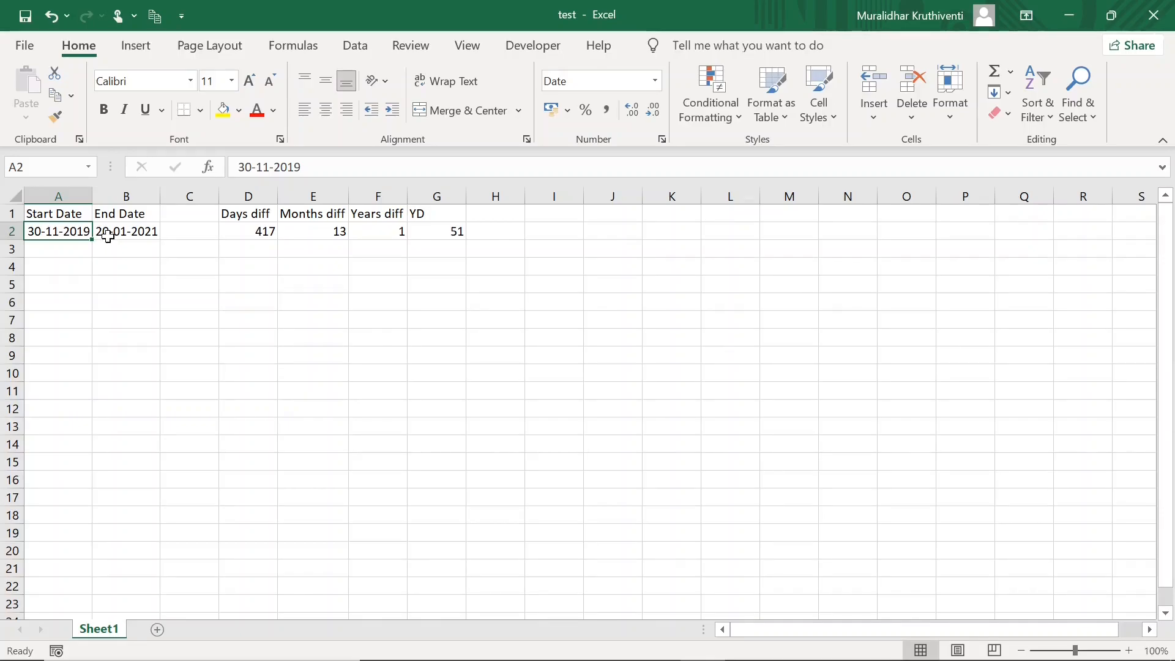
pyautogui.click(108, 236)
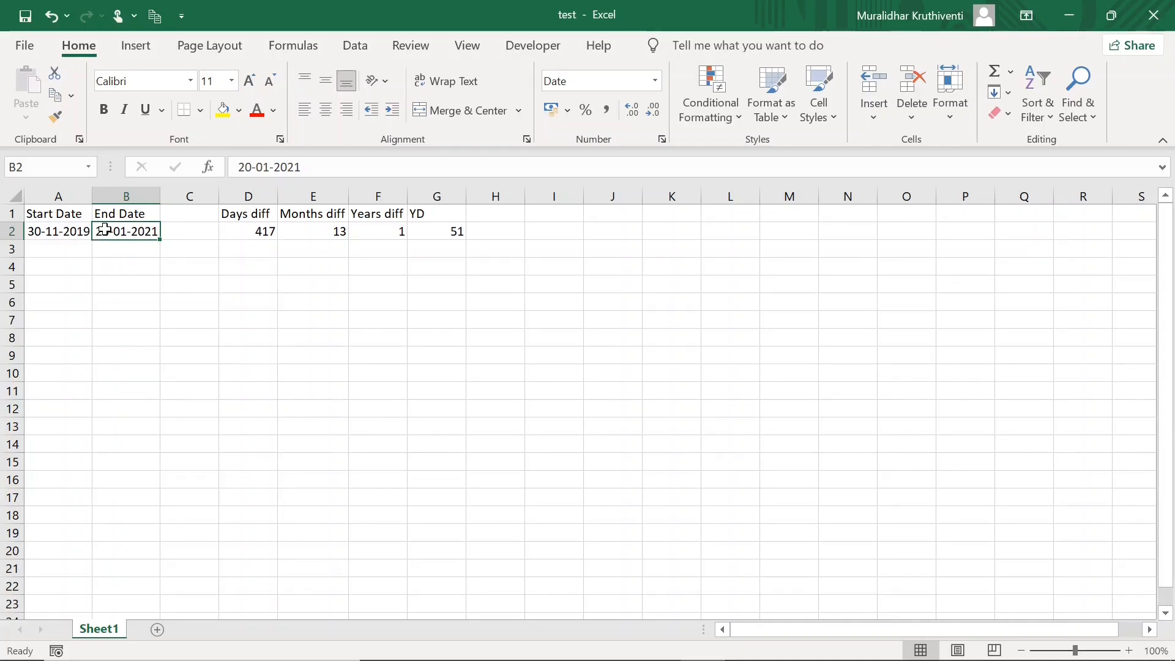
pyautogui.click(448, 229)
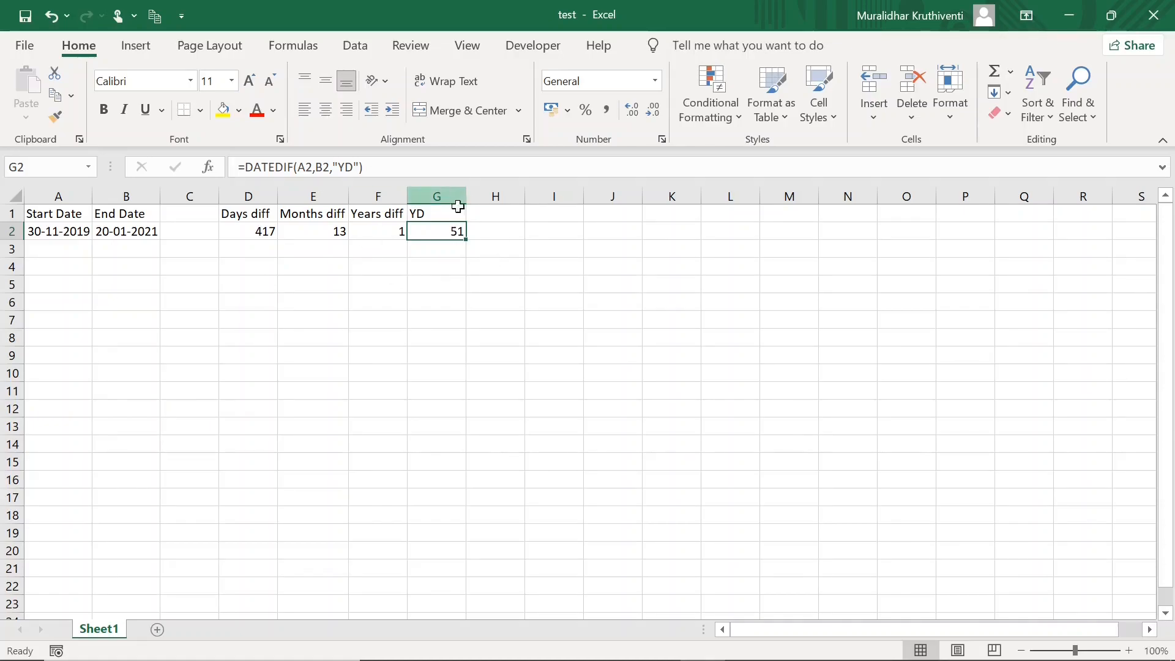
pyautogui.click(105, 233)
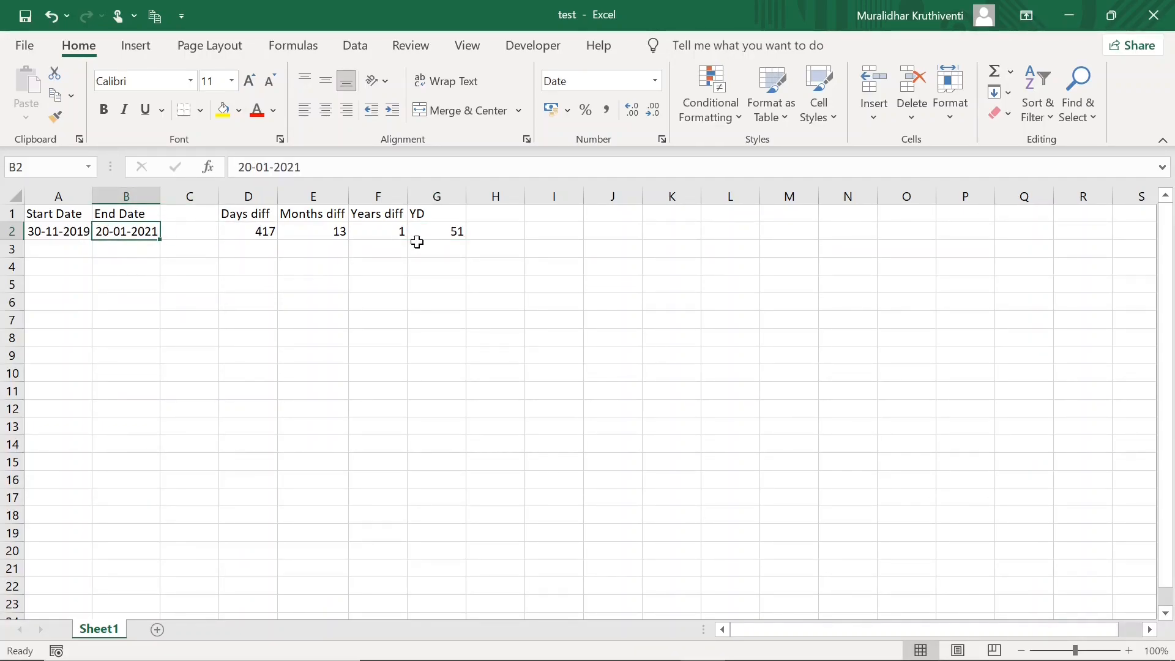
# - Enter the heading "YM" in H1 and calculate the months between the dates, ignoring years, in H2 with =DATEDIF(A2,B2,"YM")
pyautogui.click(494, 218)
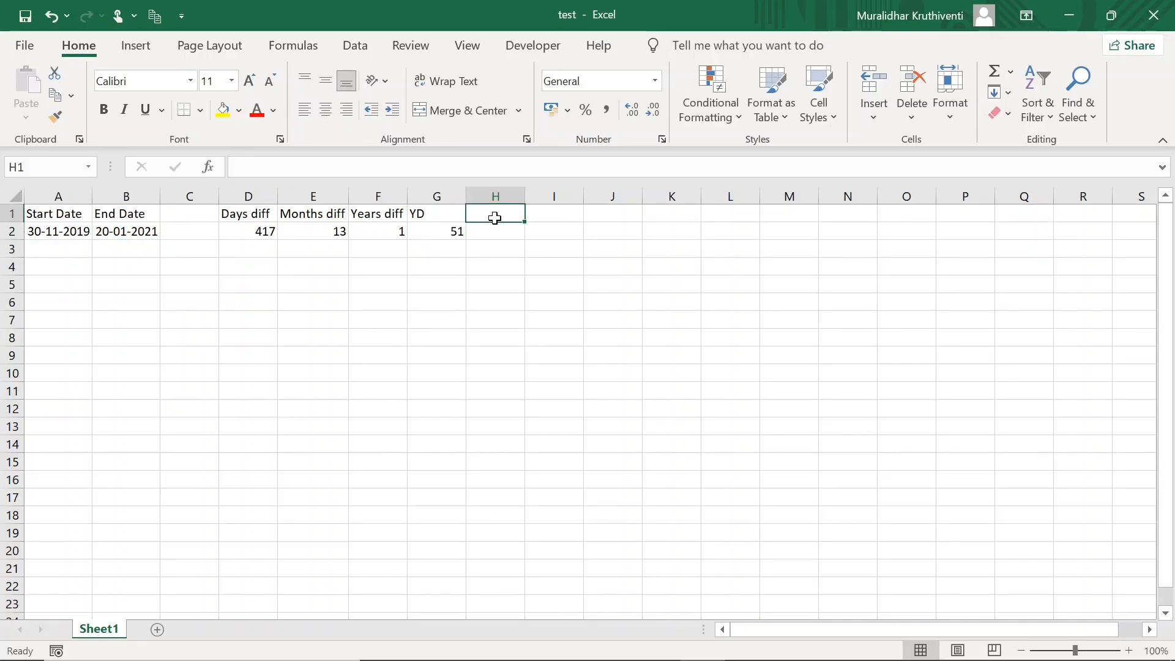
pyautogui.write('YM')
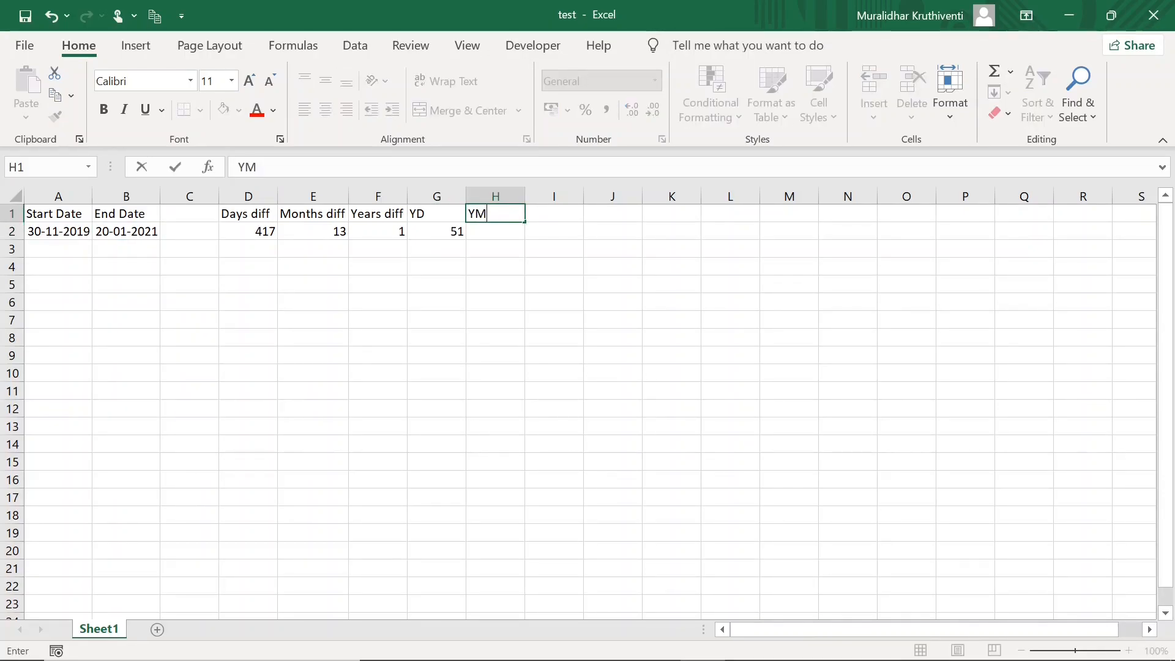
pyautogui.click(486, 239)
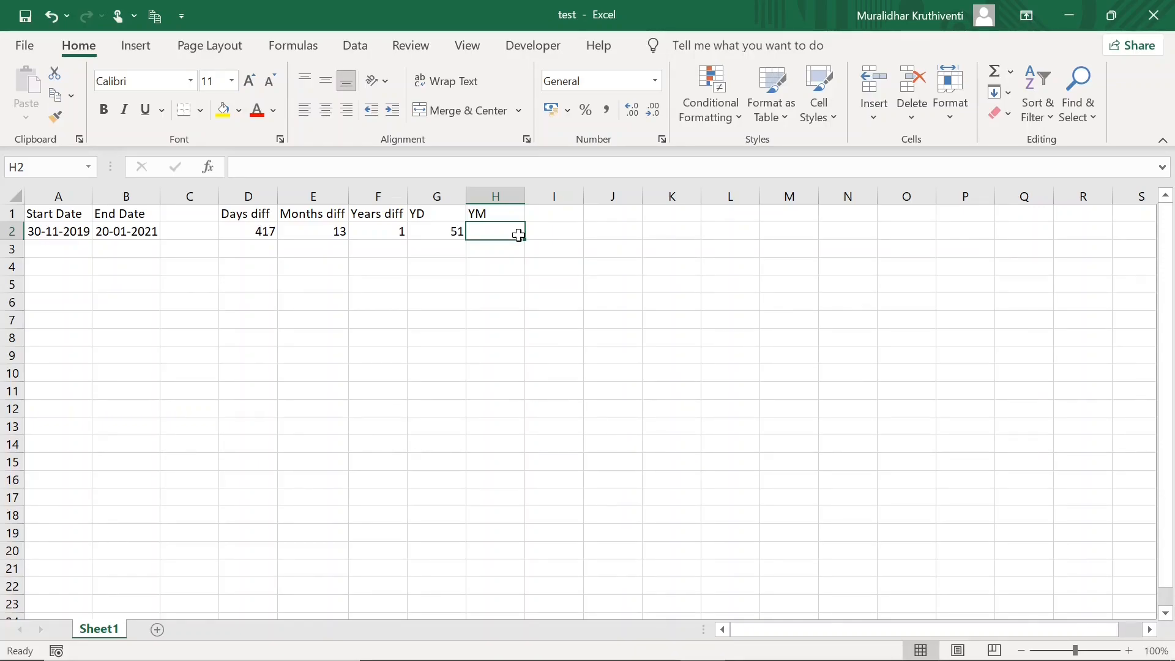
pyautogui.write('=Da')
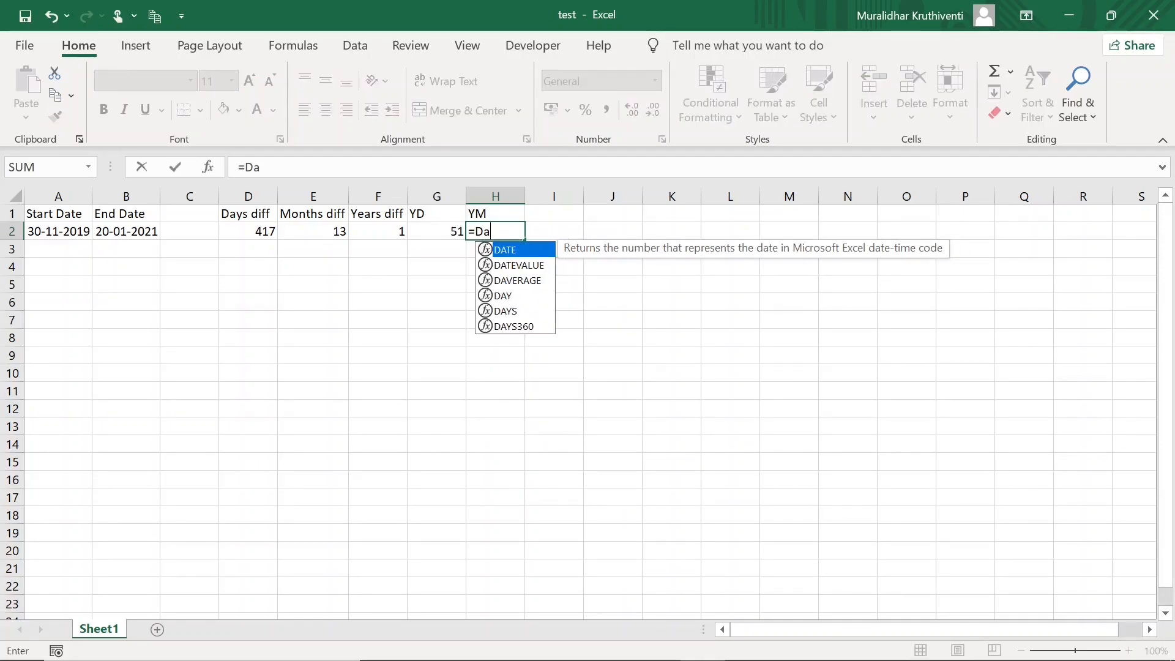
pyautogui.write('tedif')
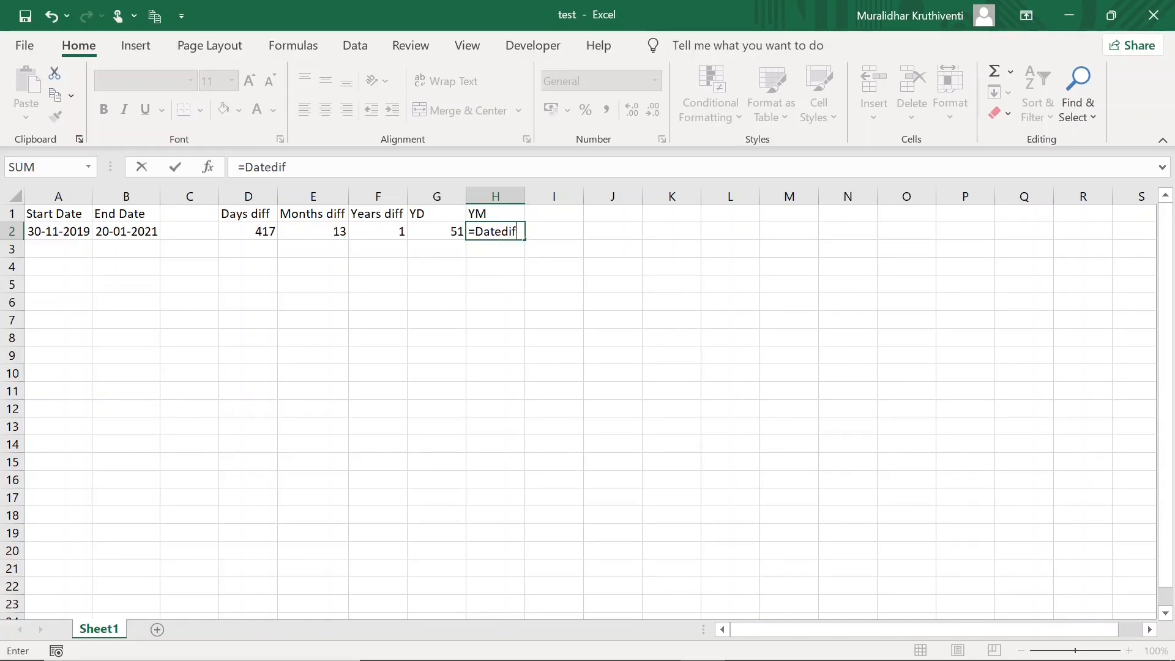
pyautogui.write('(A')
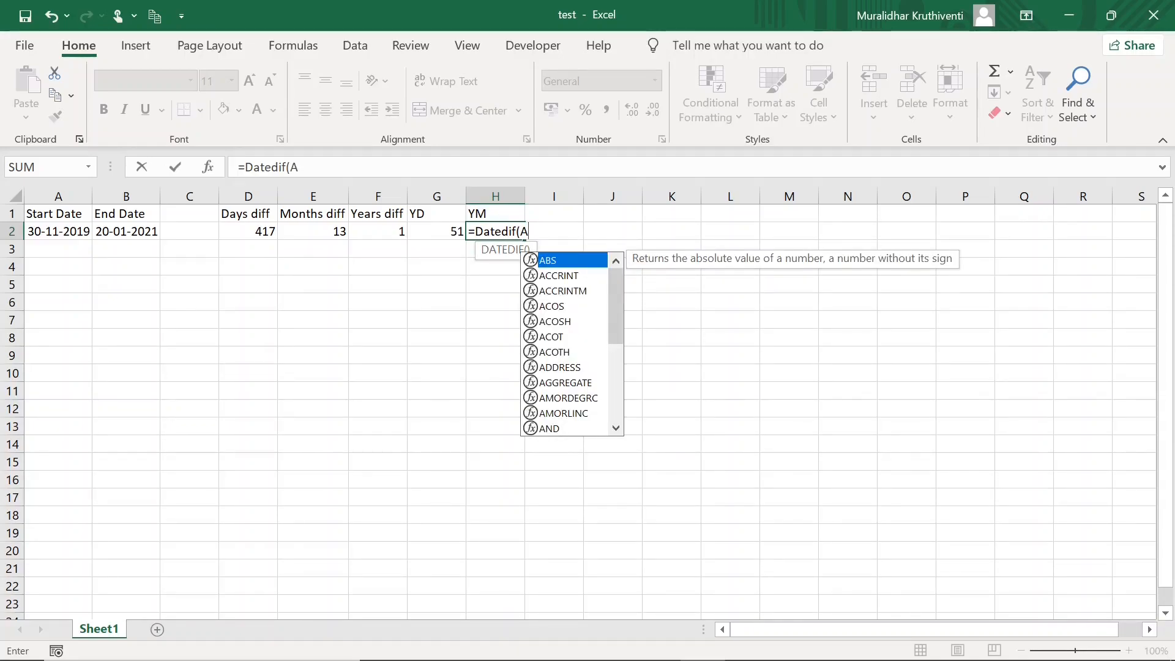
pyautogui.write('2,B2,')
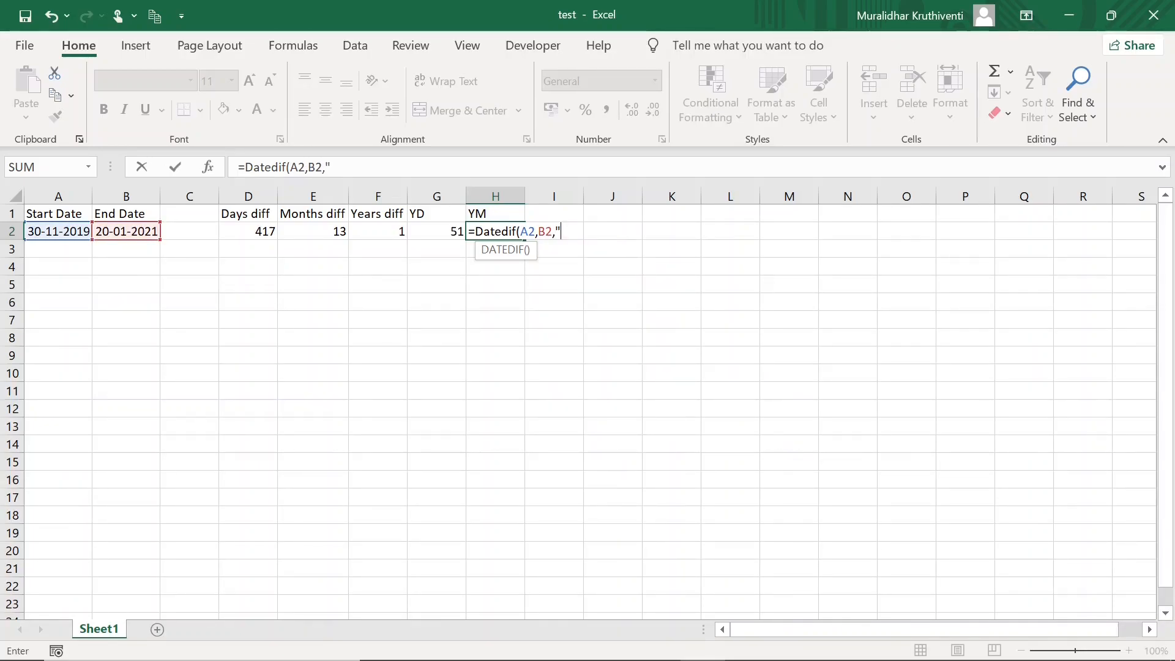
pyautogui.write('"YM")')
pyautogui.press('Return')
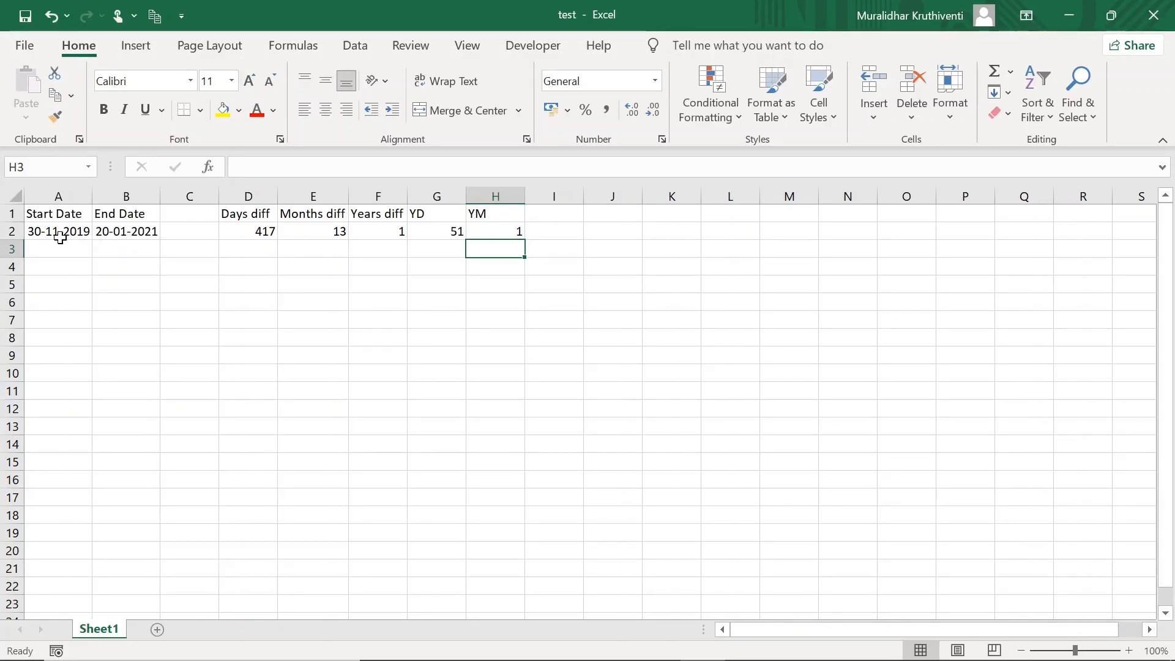
pyautogui.click(56, 236)
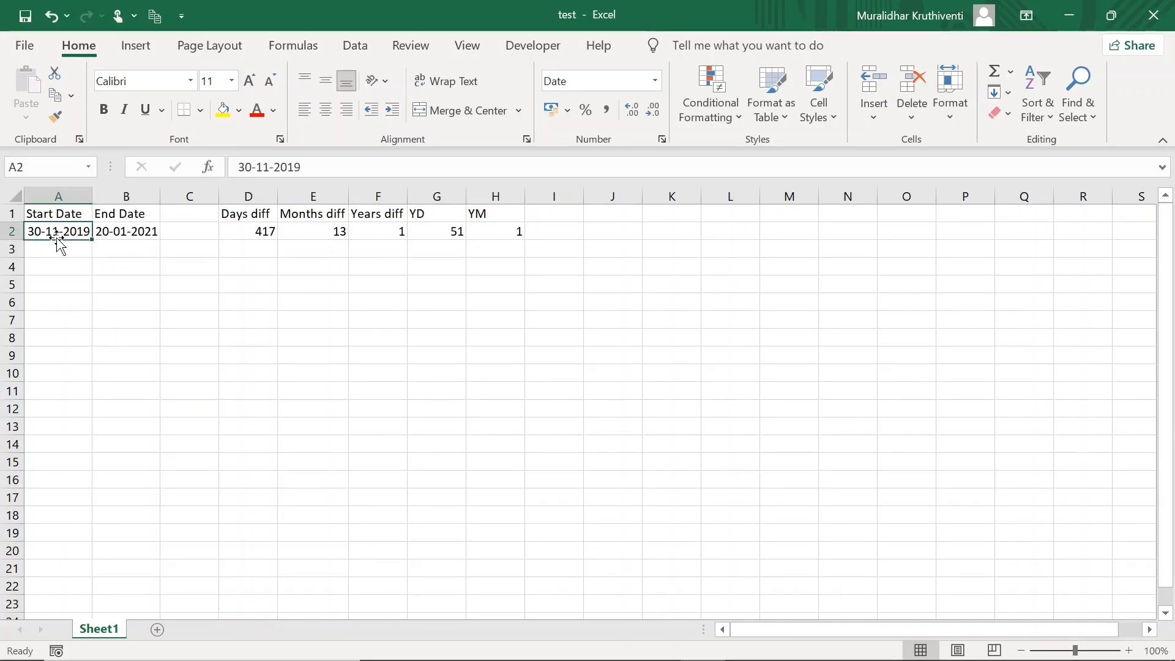
pyautogui.click(114, 248)
pyautogui.click(138, 232)
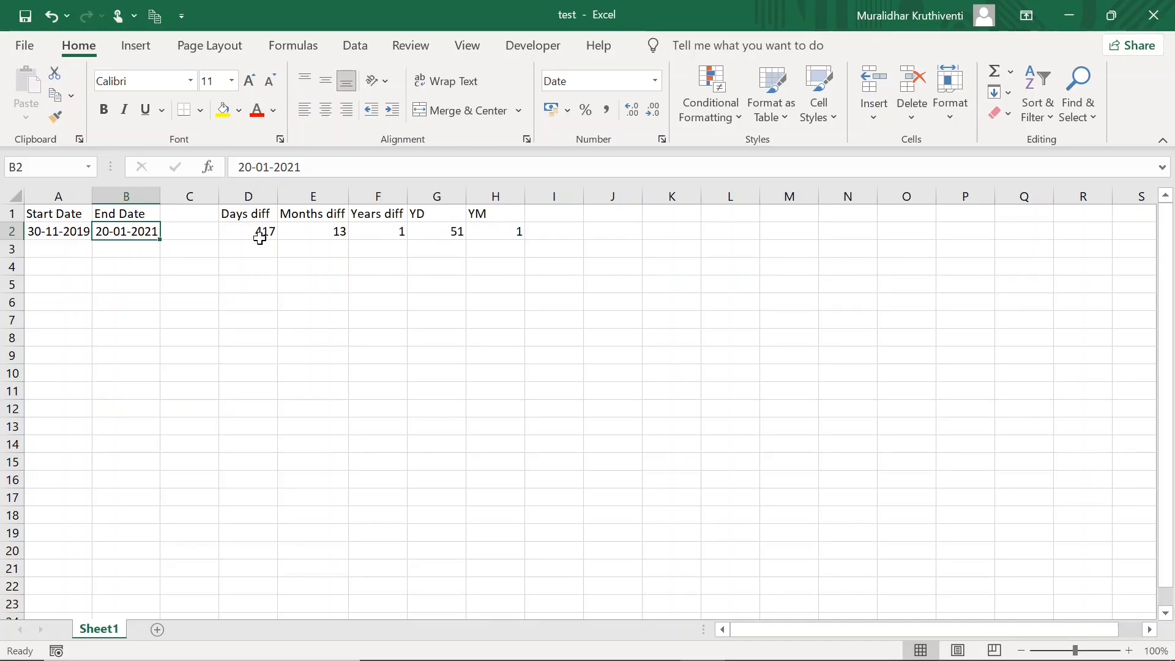
pyautogui.click(62, 232)
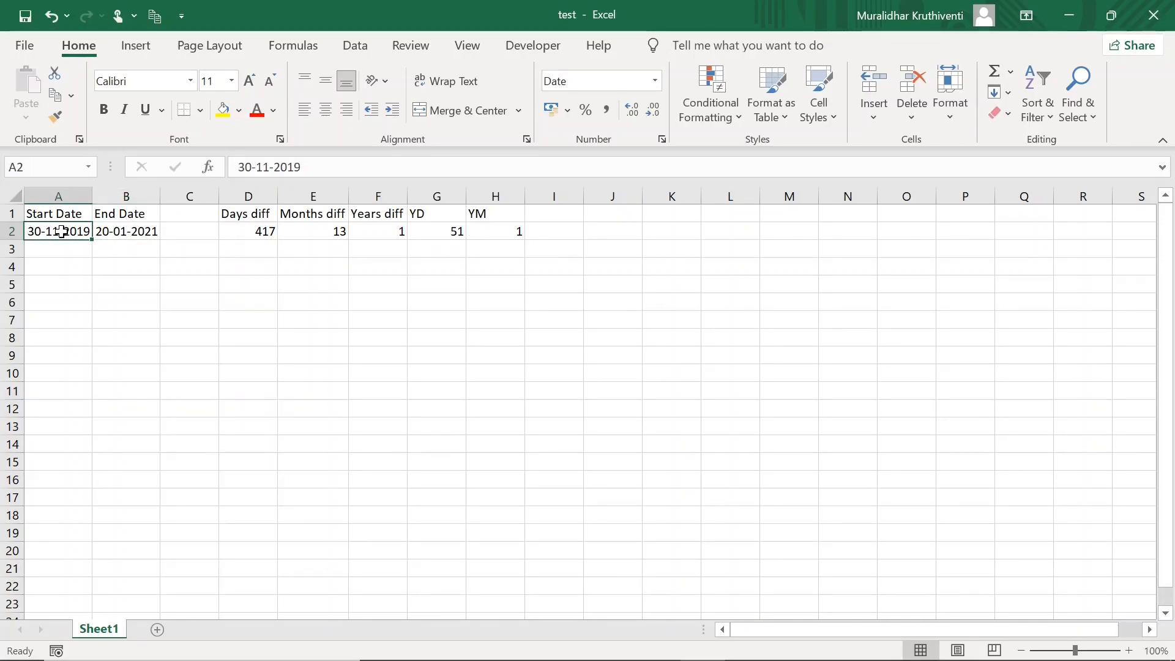
pyautogui.click(122, 232)
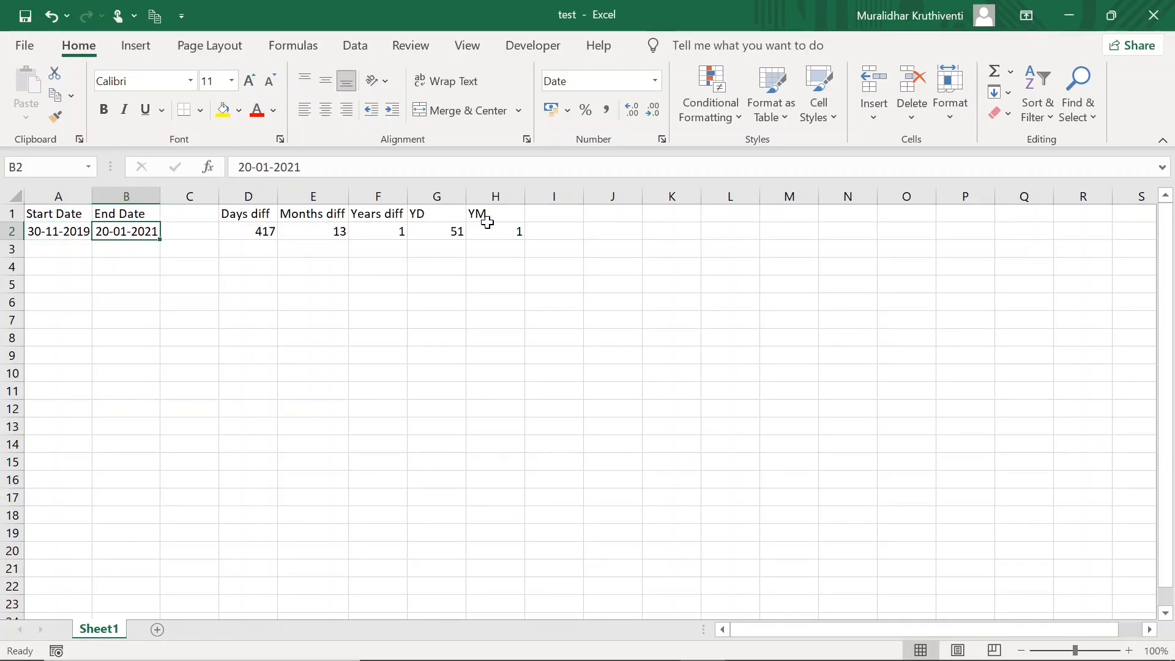
pyautogui.click(505, 229)
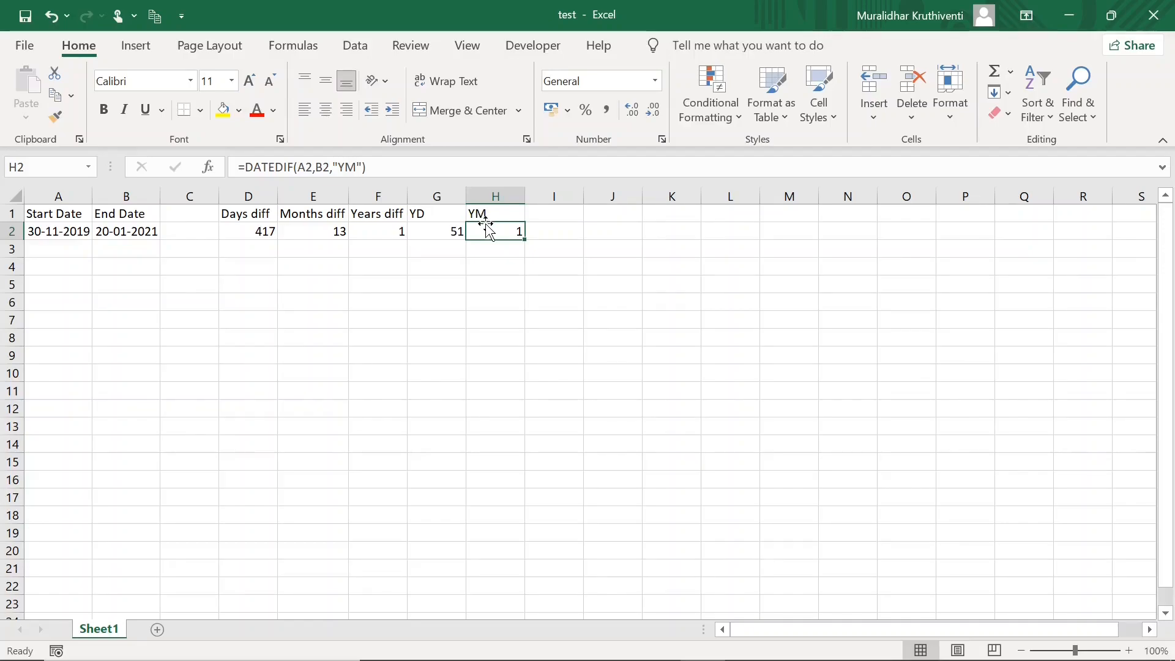
# - Enter the heading "MD" in cell I1
pyautogui.click(564, 215)
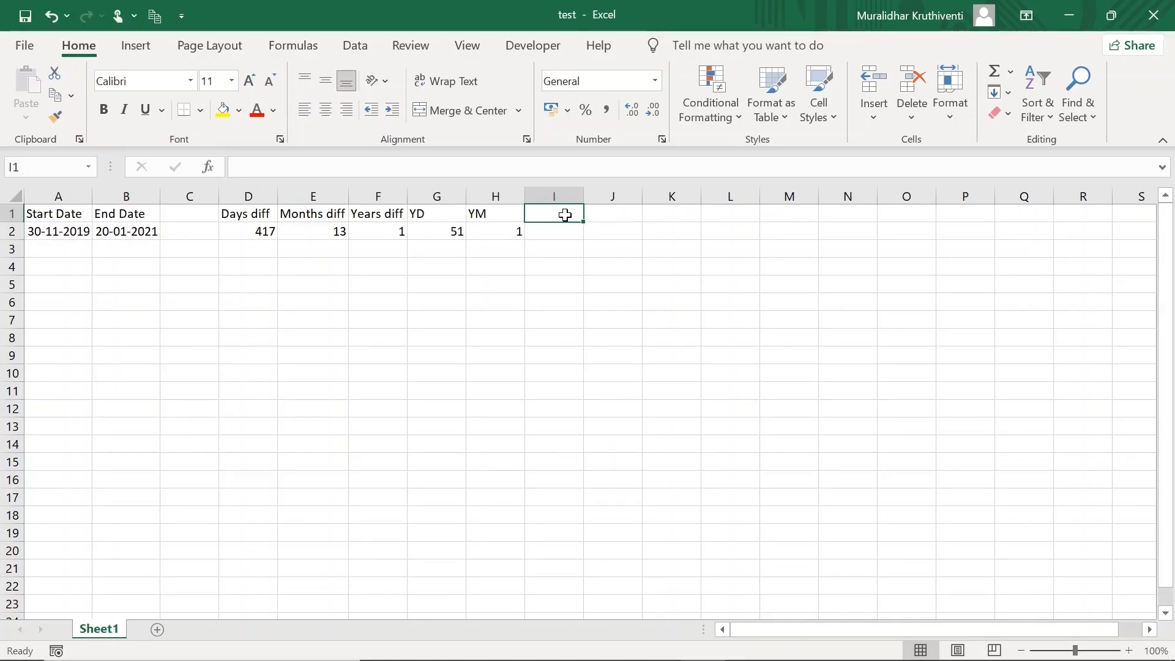
pyautogui.write('MD')
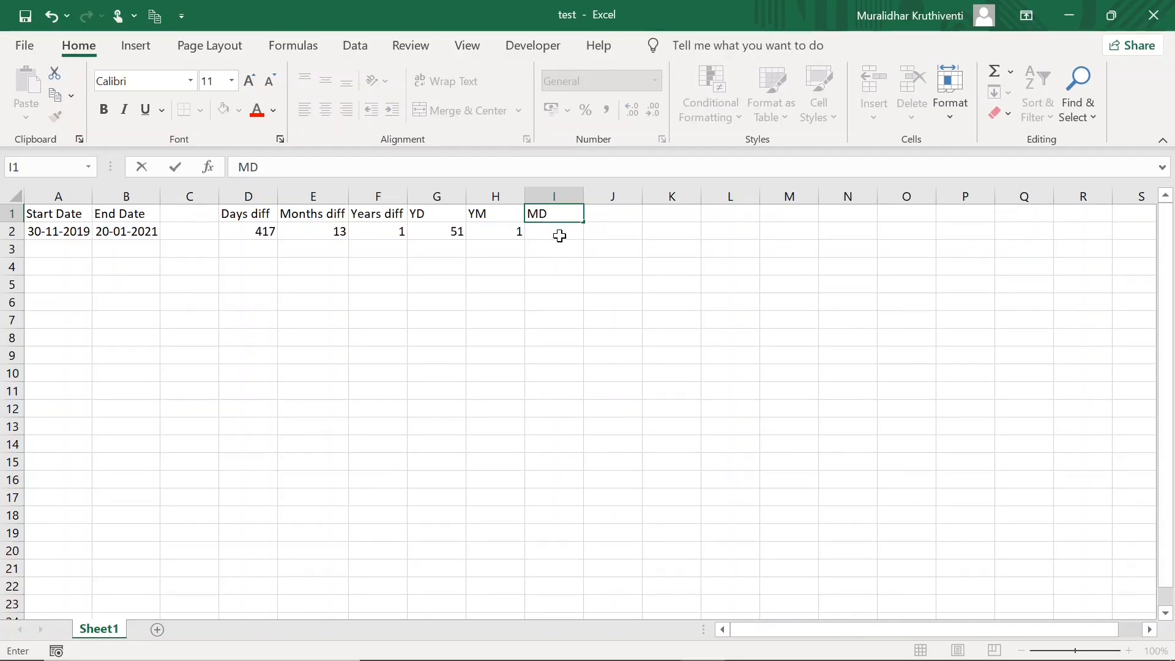
pyautogui.press('Return')
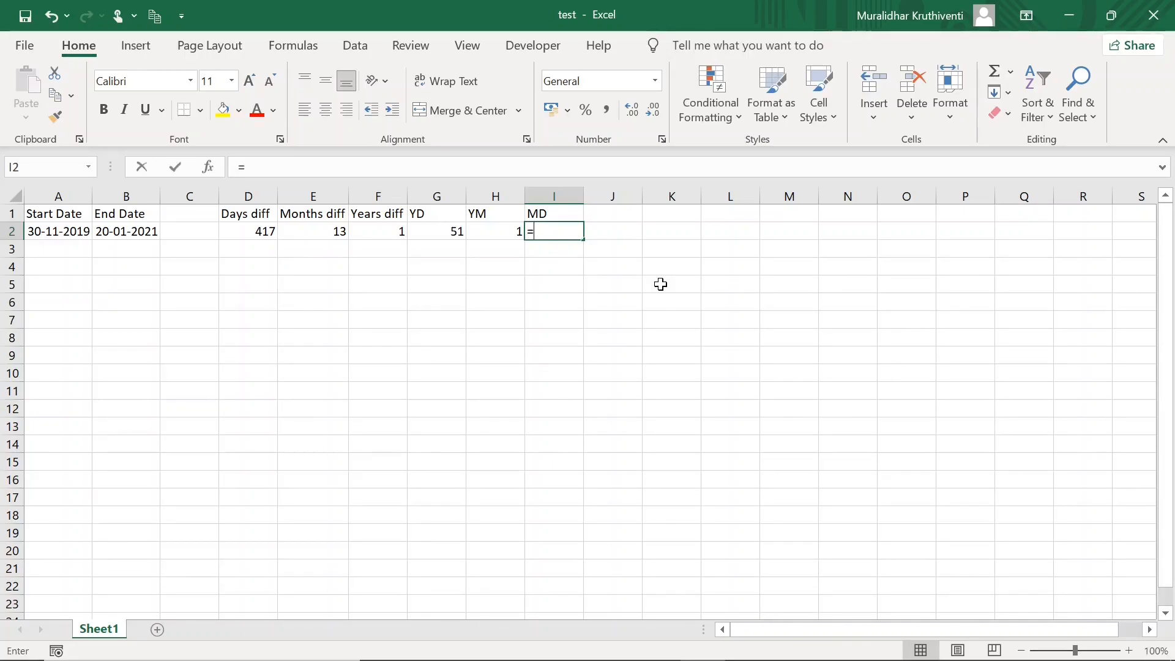
# - Calculate the days between the two dates, ignoring months and years, in I2 with =DATEDIF(A2,B2,"MD")
pyautogui.write('=Dated')
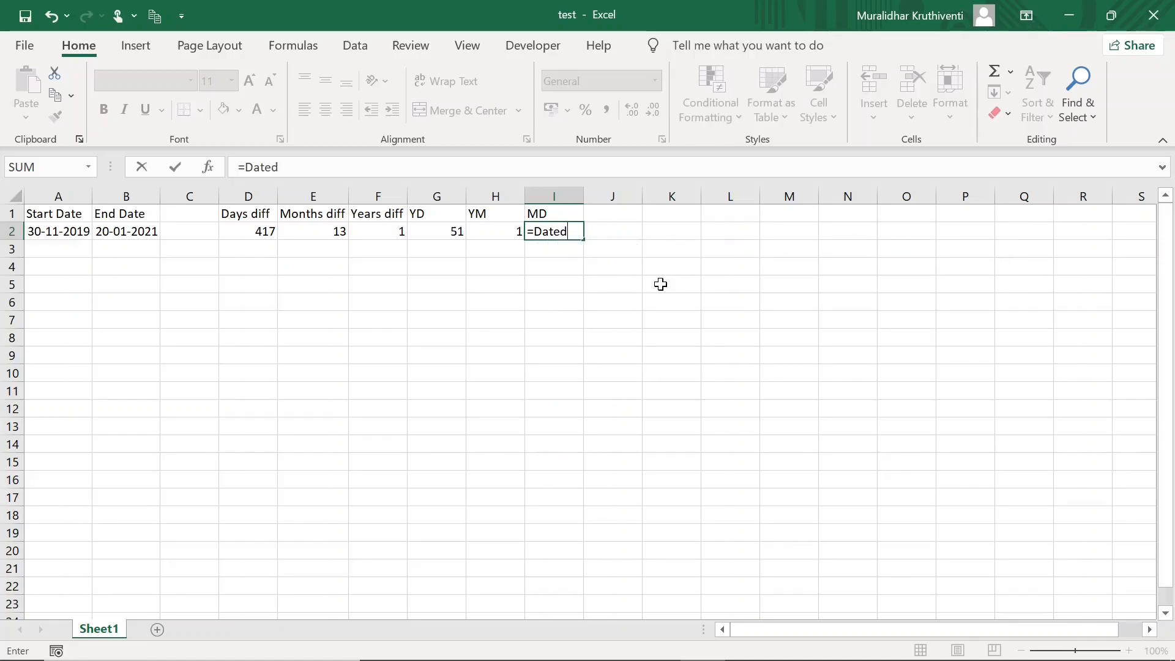
pyautogui.write('if(')
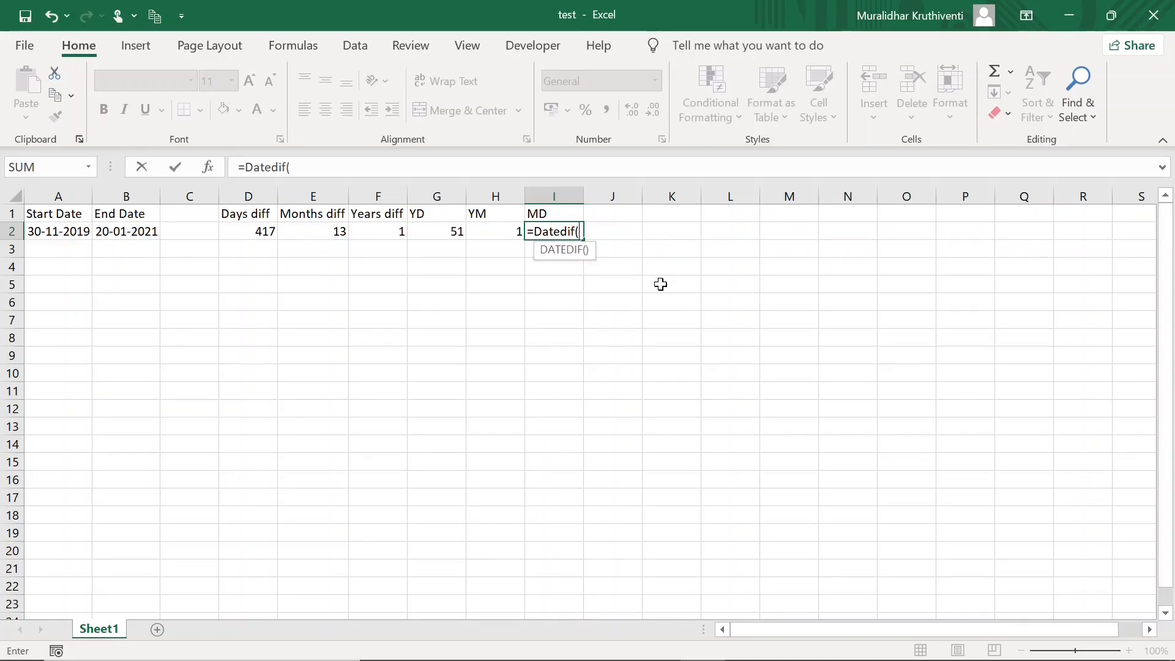
pyautogui.write('A2')
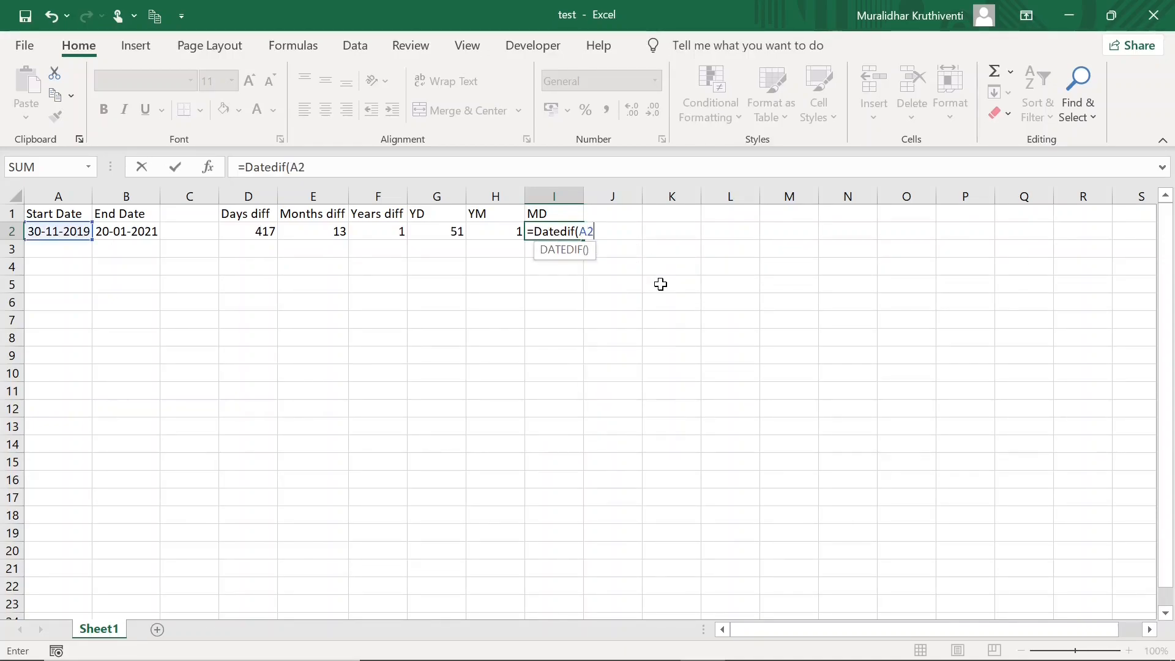
pyautogui.write(',B2,"N')
pyautogui.press('BackSpace')
pyautogui.write('M')
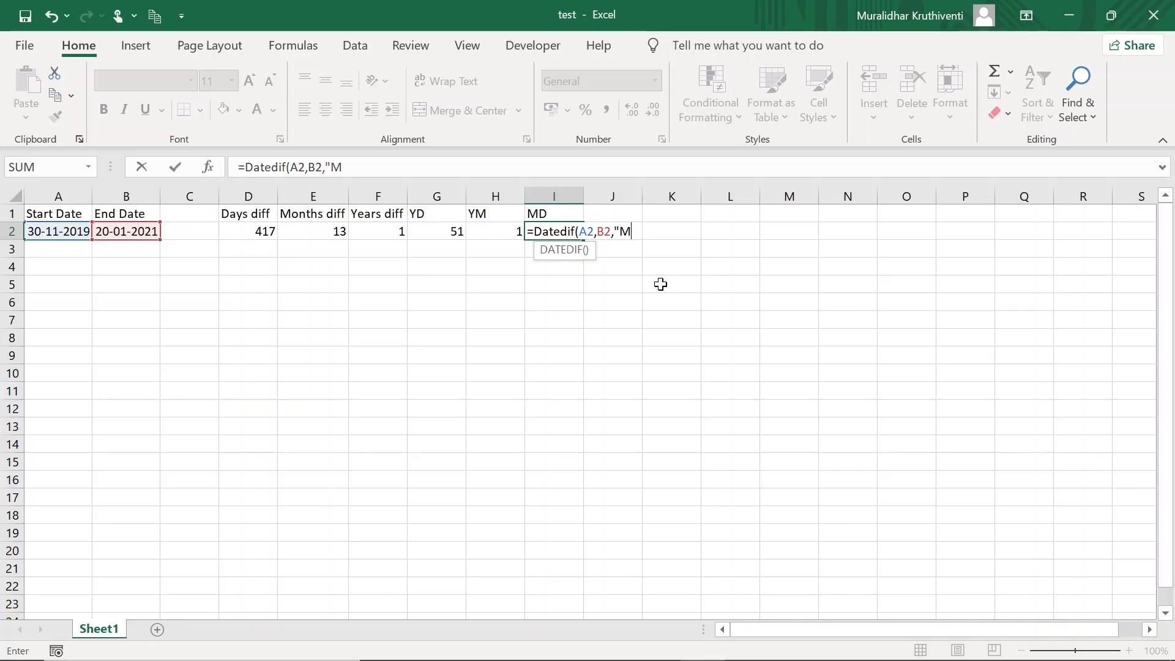
pyautogui.write('D")')
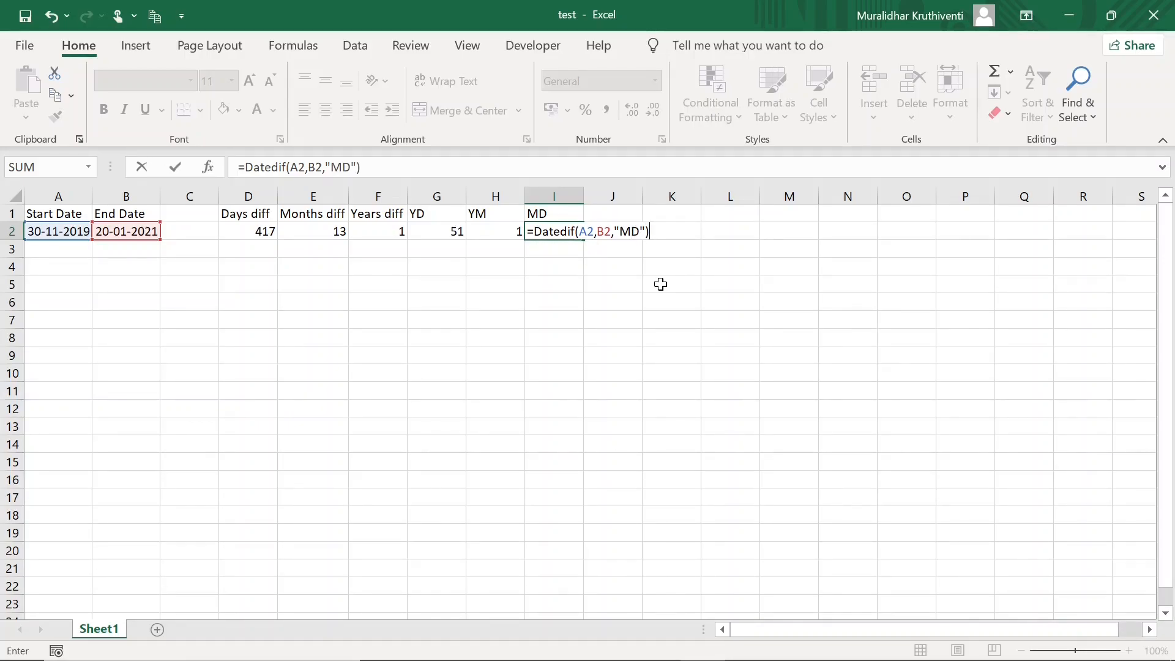
pyautogui.press('Return')
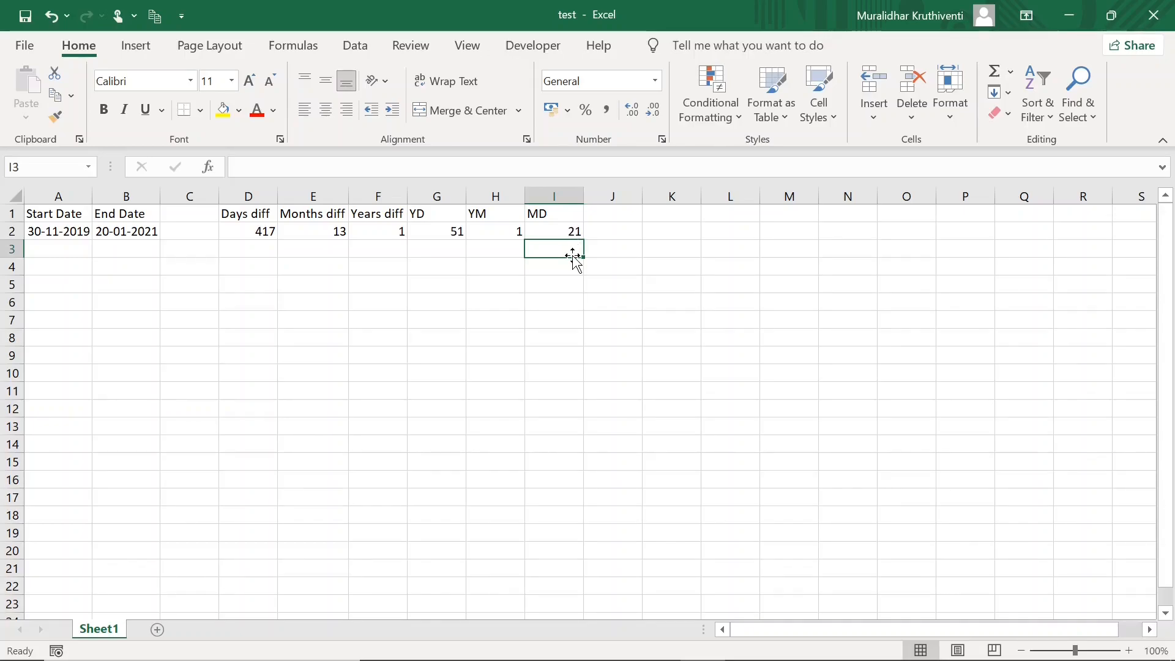
# - Compare the start date in A2 and the end date in B2 with the MD formula in I2
pyautogui.click(112, 234)
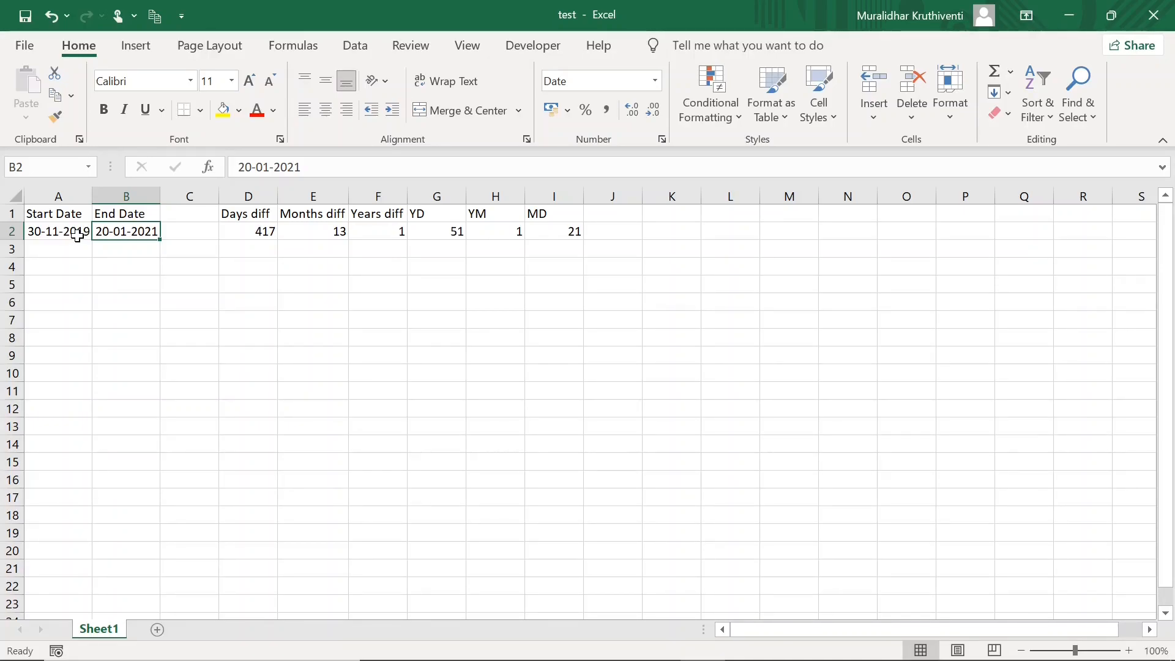
pyautogui.click(42, 236)
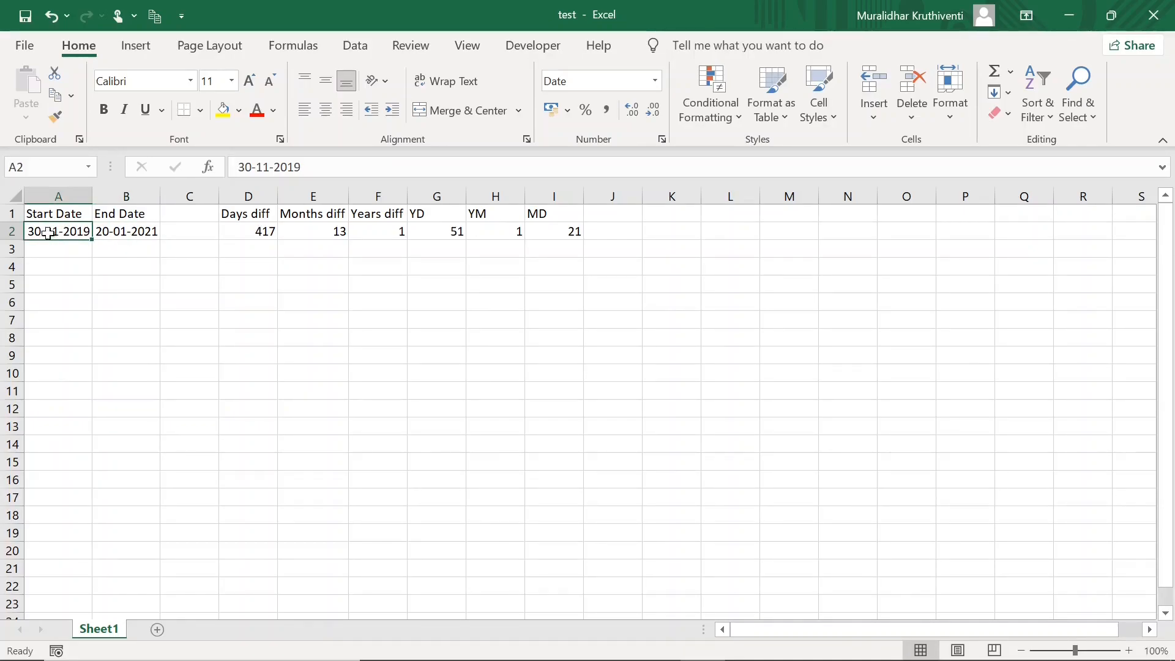
pyautogui.click(135, 235)
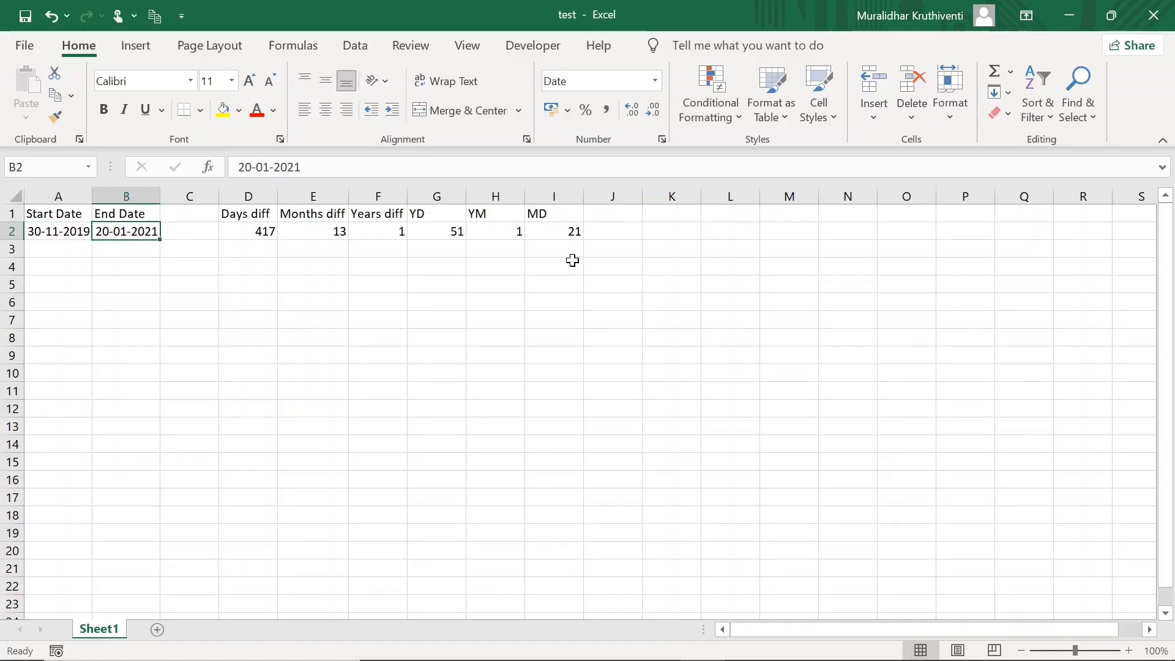
pyautogui.click(564, 238)
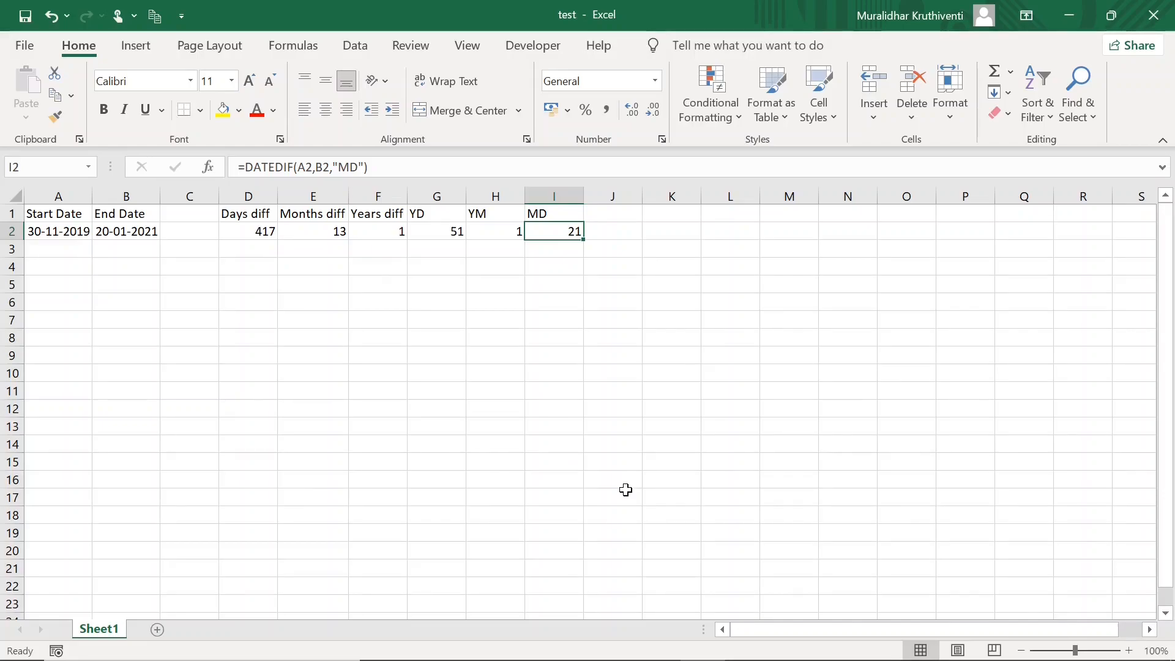
pyautogui.click(556, 306)
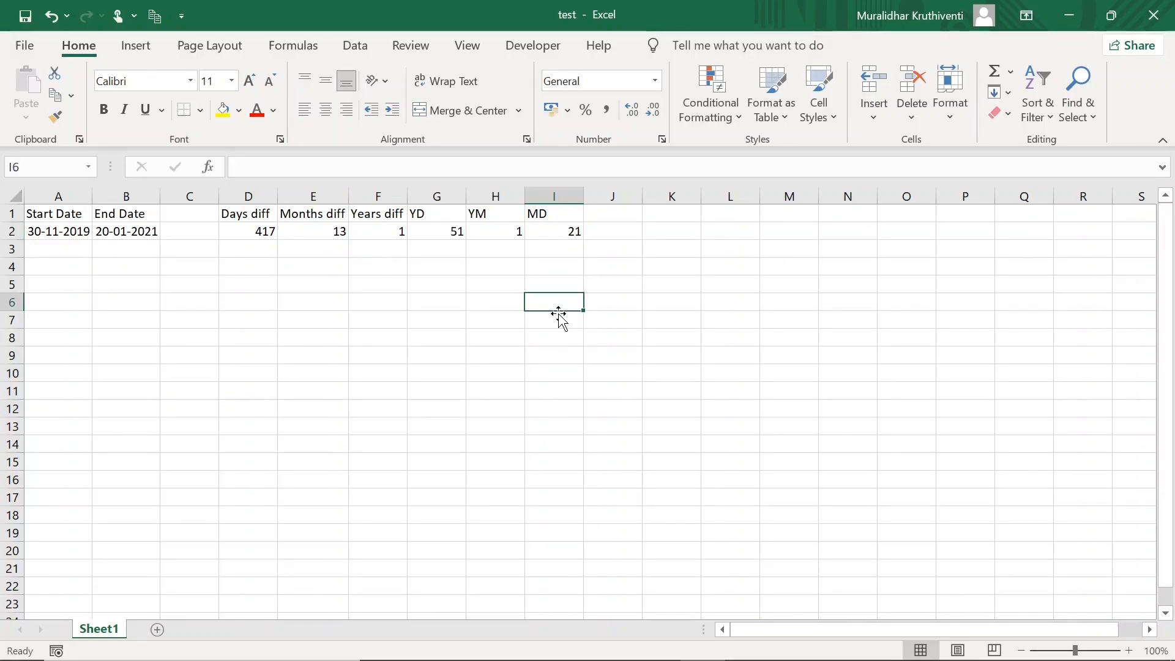
pyautogui.click(152, 233)
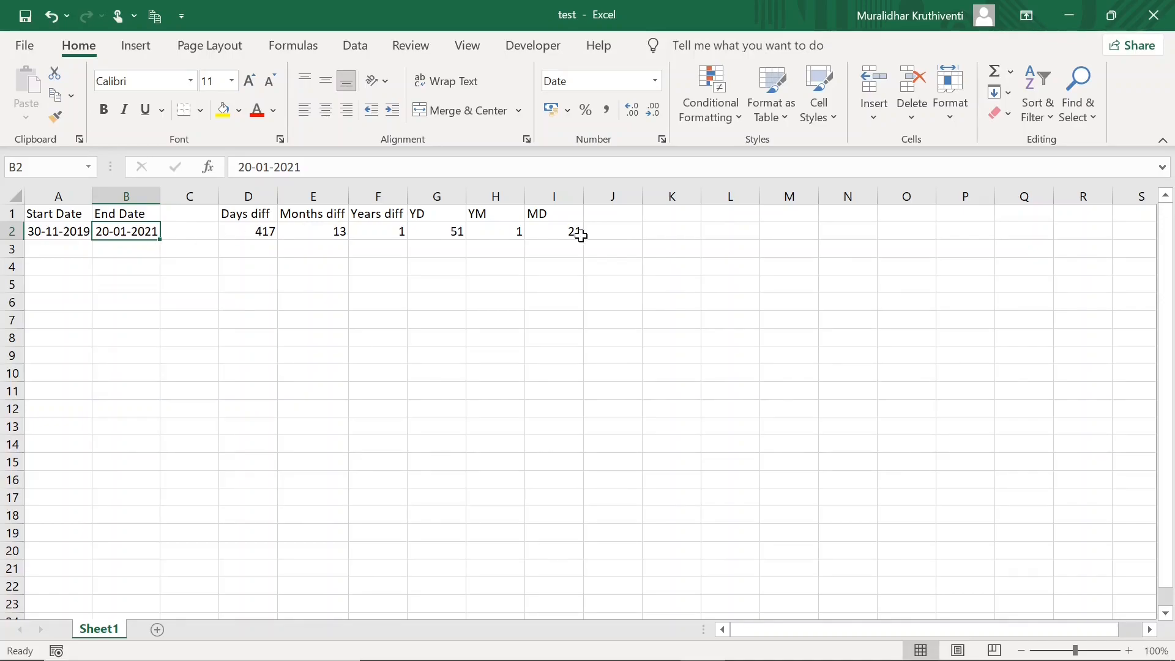
# - Enter the heading "Add year" in cell J1
pyautogui.click(611, 211)
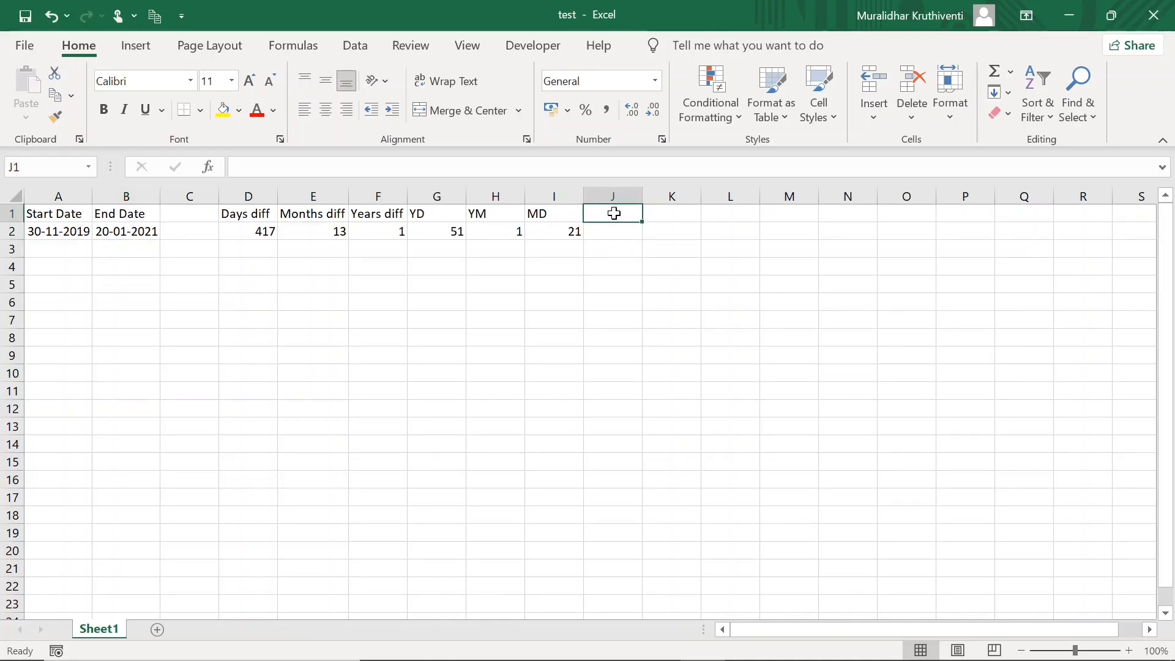
pyautogui.write('Add year')
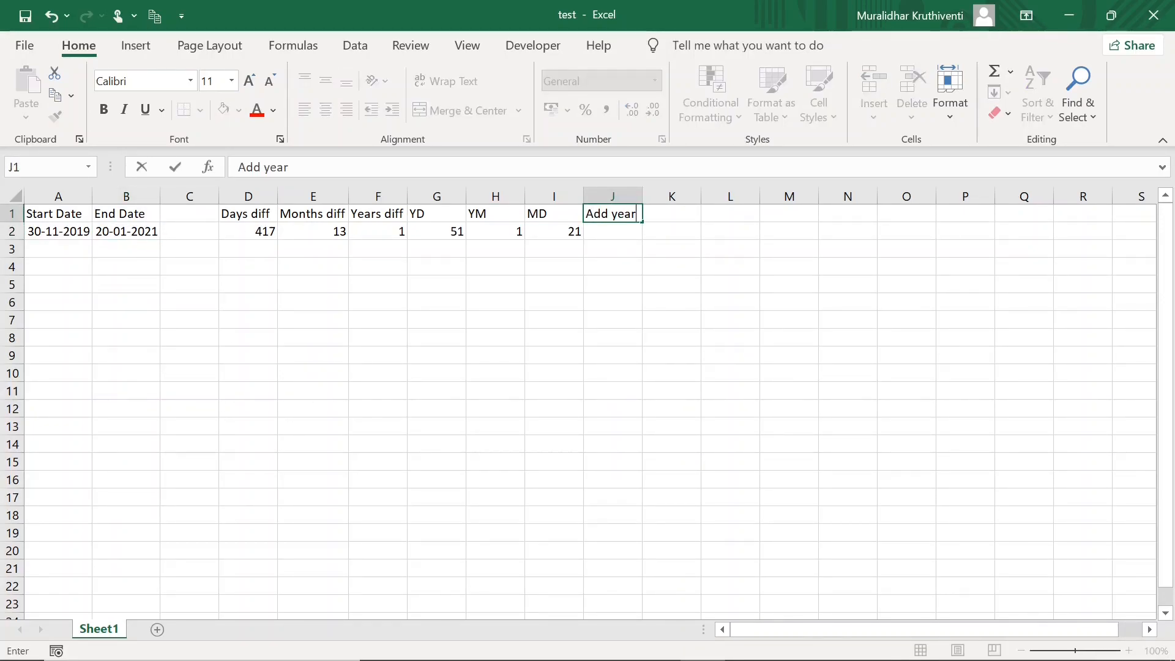
pyautogui.click(618, 230)
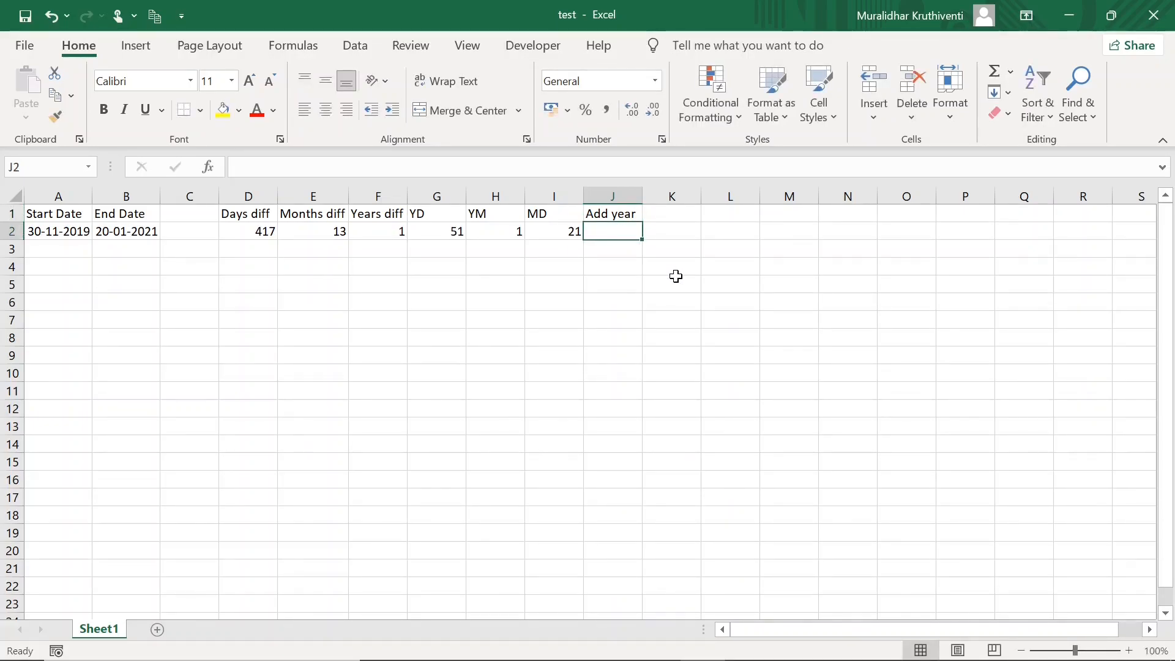
# - Add one year to the end date in J2 with =DATE(YEAR(B2)+1,MONTH(B2),DAY(B2))
pyautogui.write('=Da')
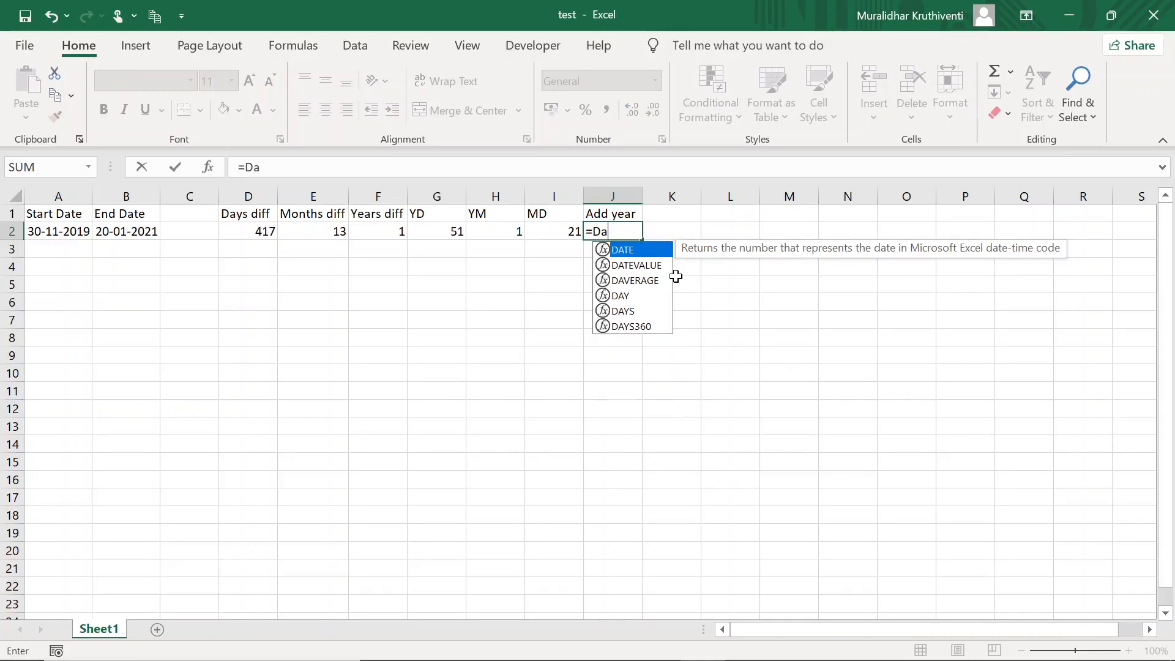
pyautogui.write('te(')
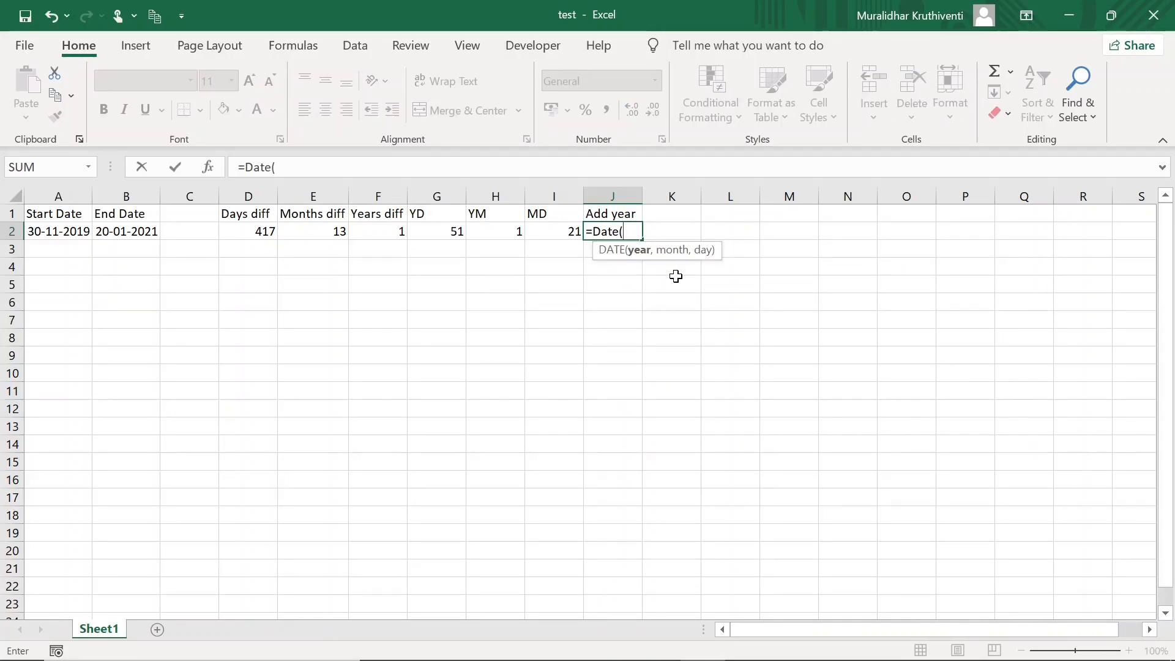
pyautogui.write('Y')
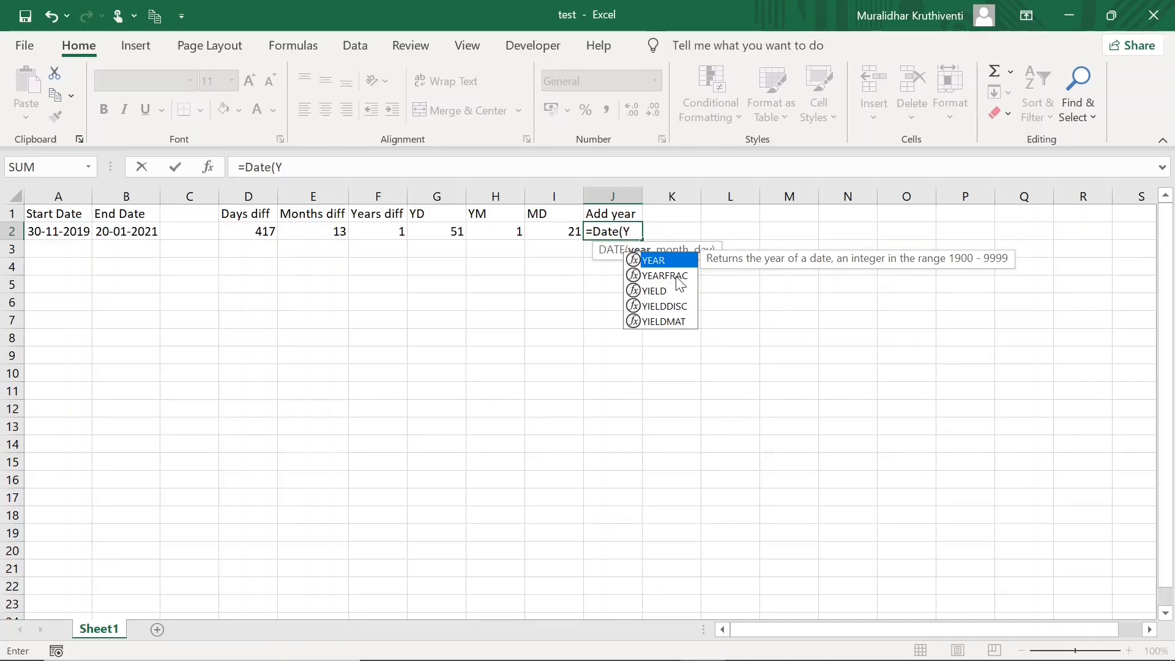
pyautogui.write('ear')
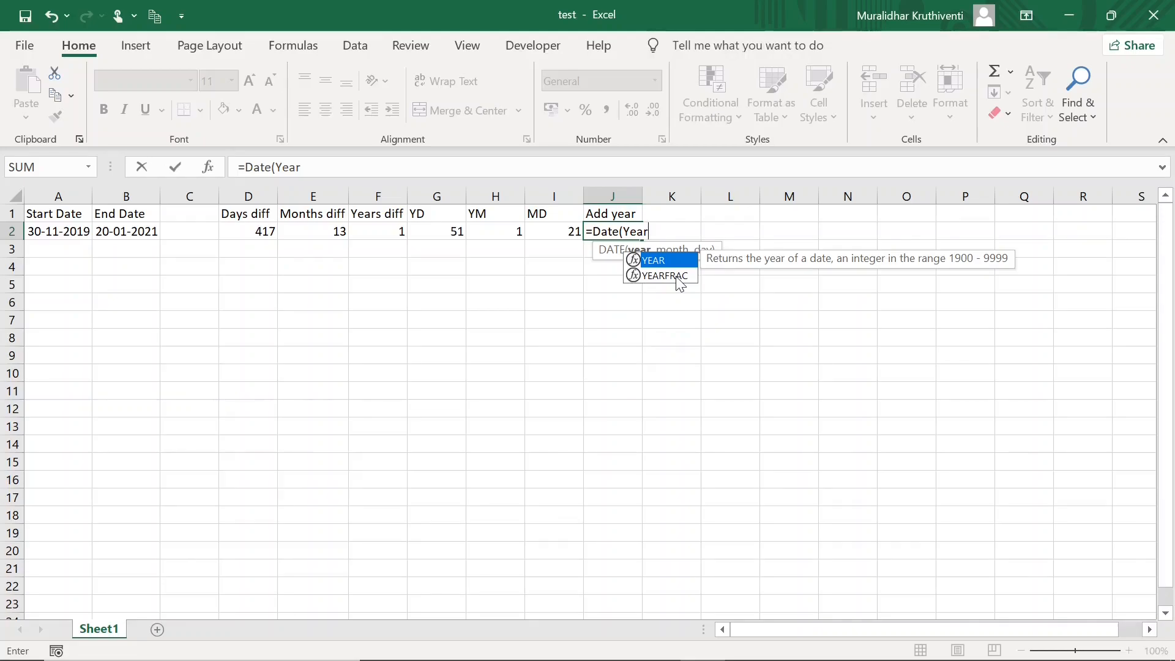
pyautogui.write('(')
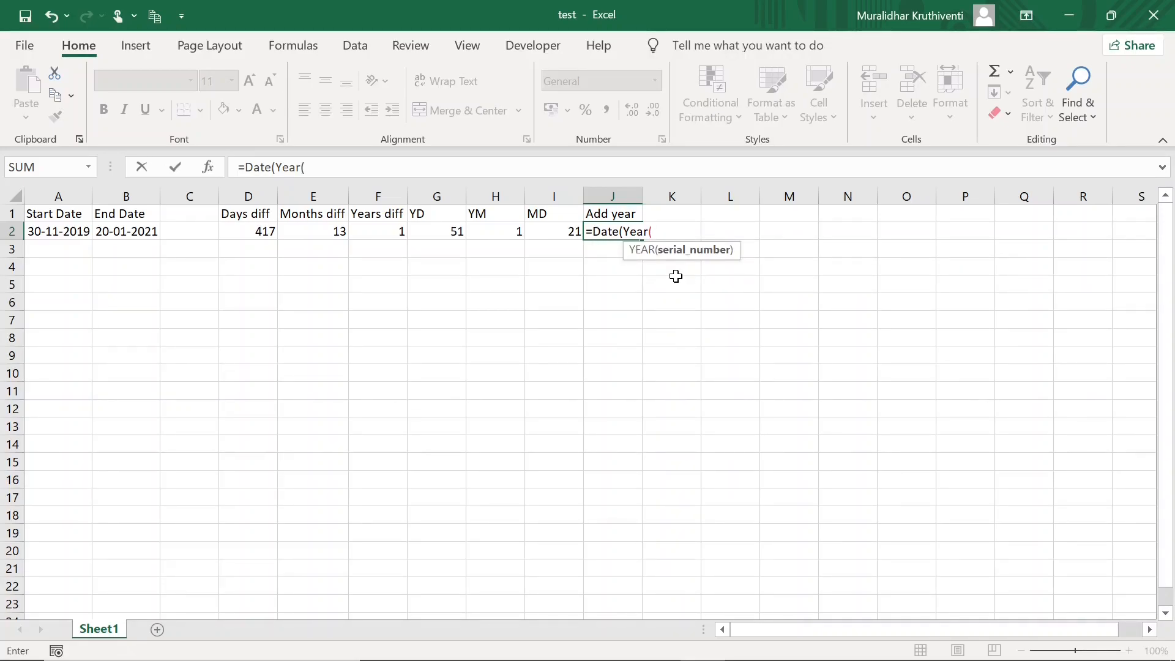
pyautogui.write('B2')
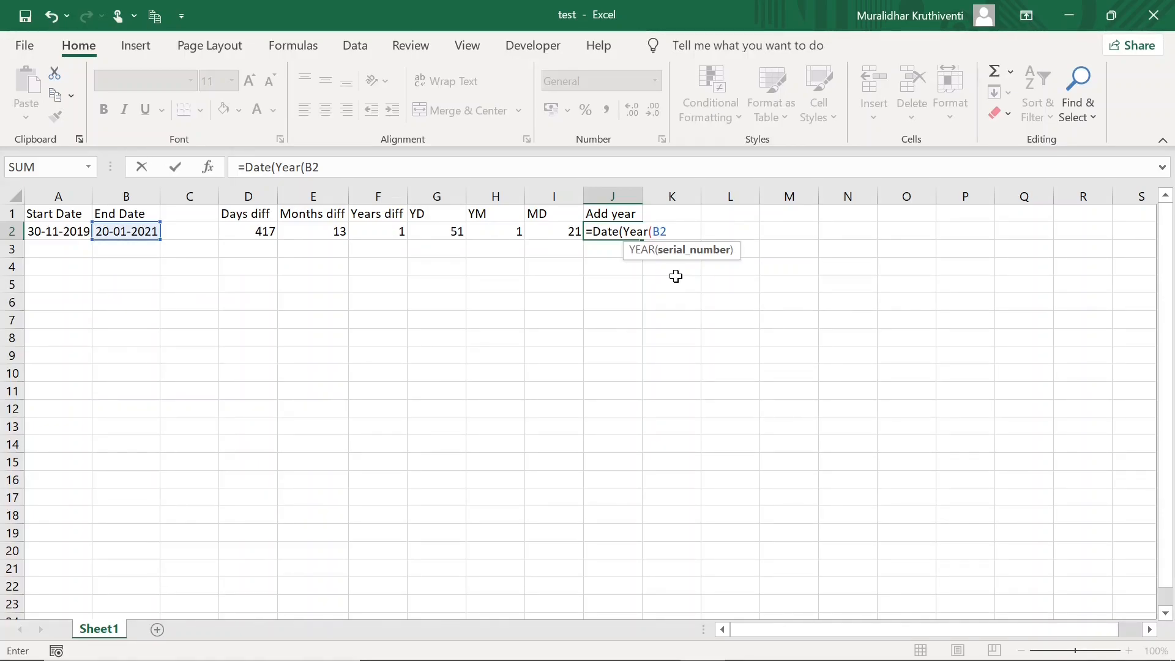
pyautogui.write(')')
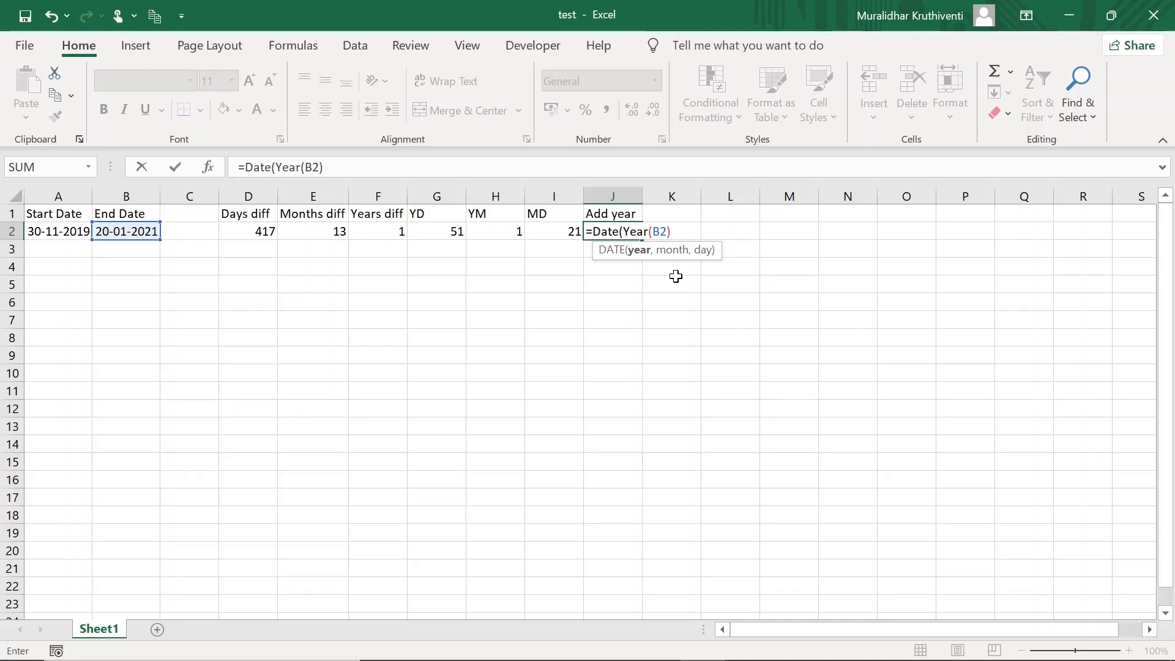
pyautogui.write('+1,')
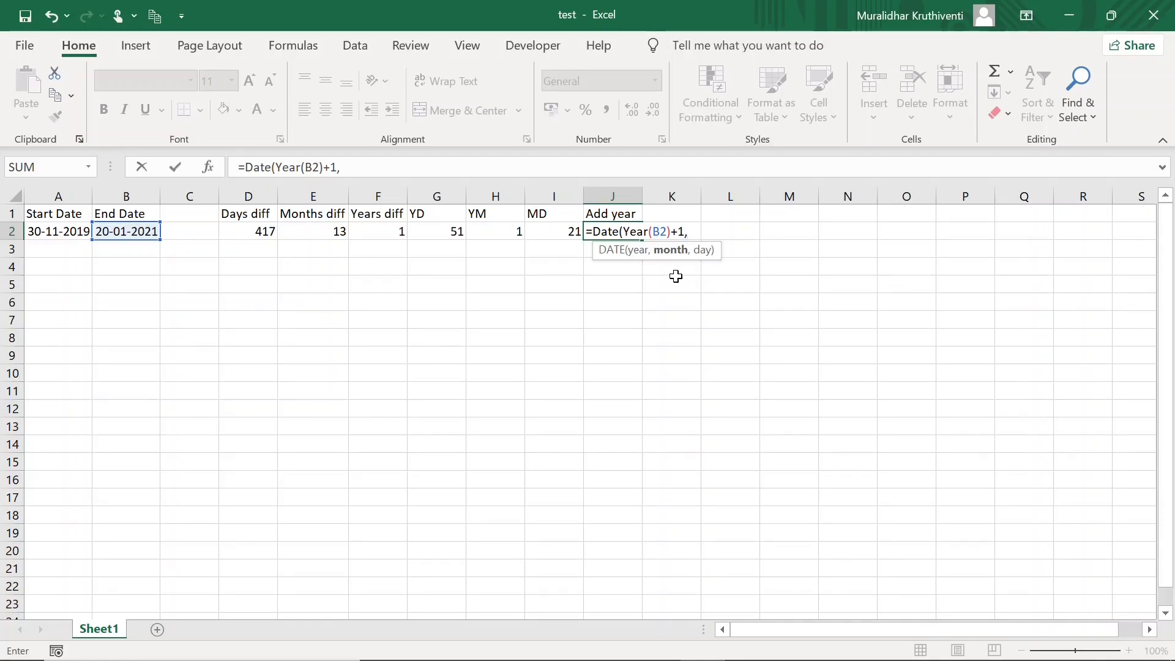
pyautogui.write('Month(B2)')
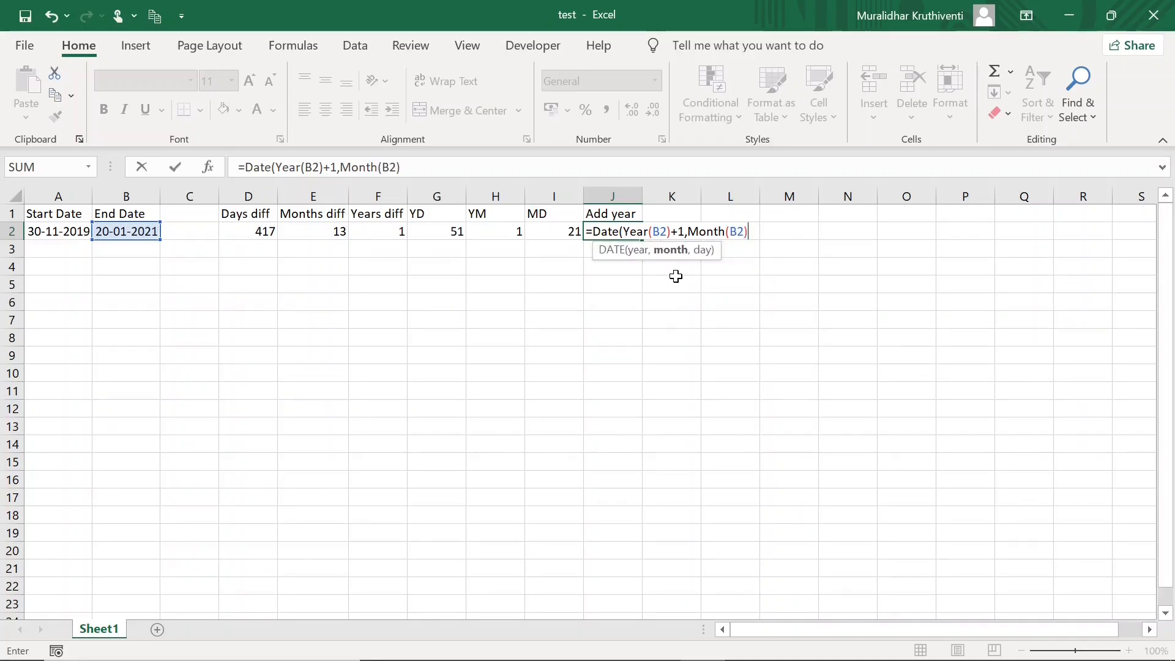
pyautogui.write(',Da')
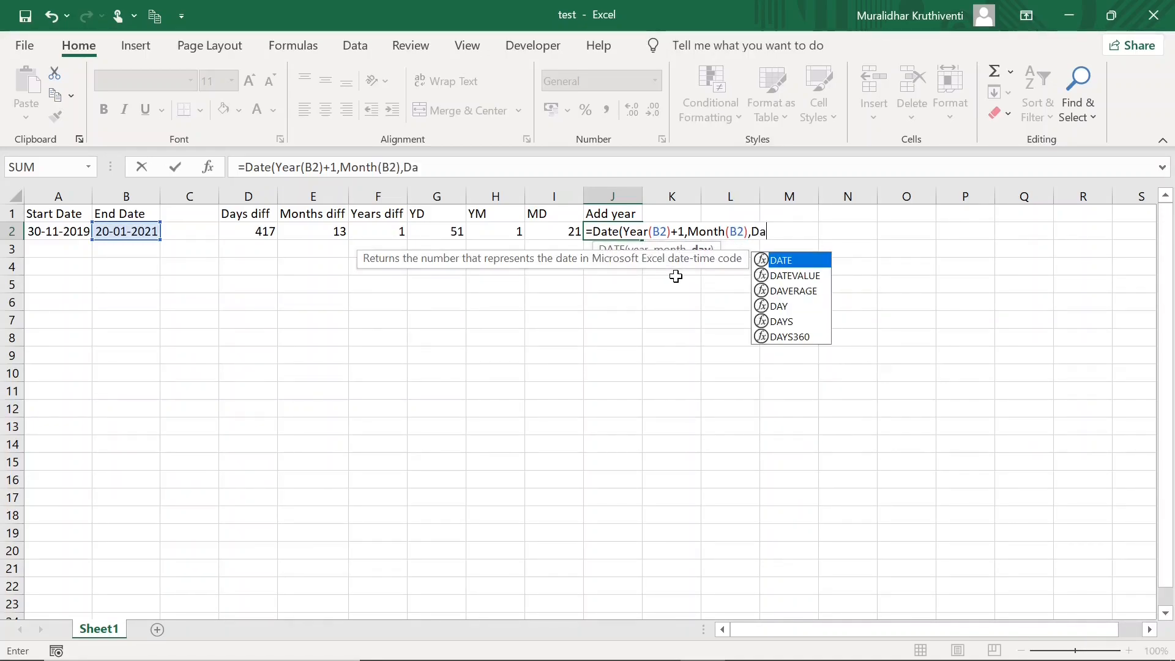
pyautogui.write('y(B')
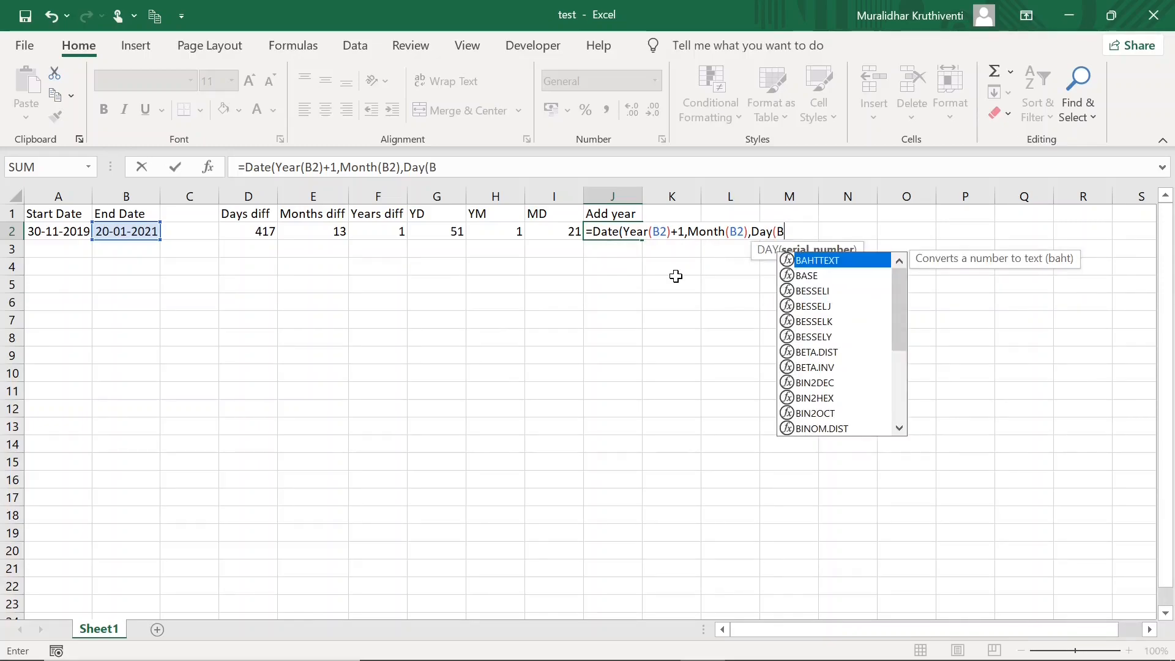
pyautogui.write('2))')
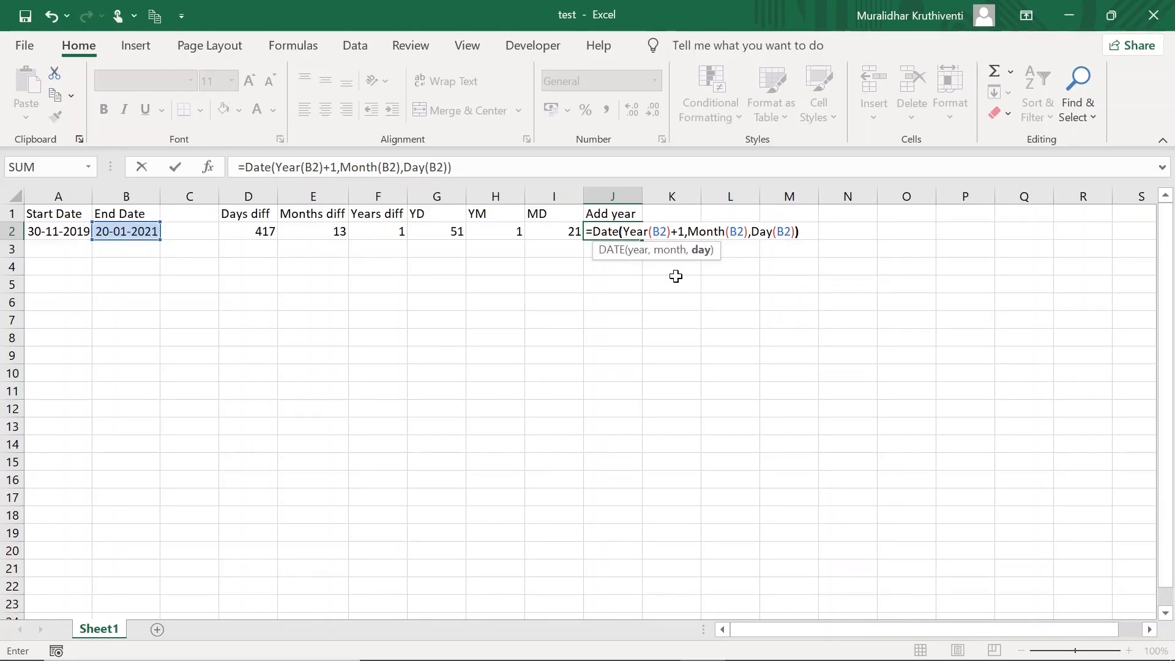
pyautogui.press('Return')
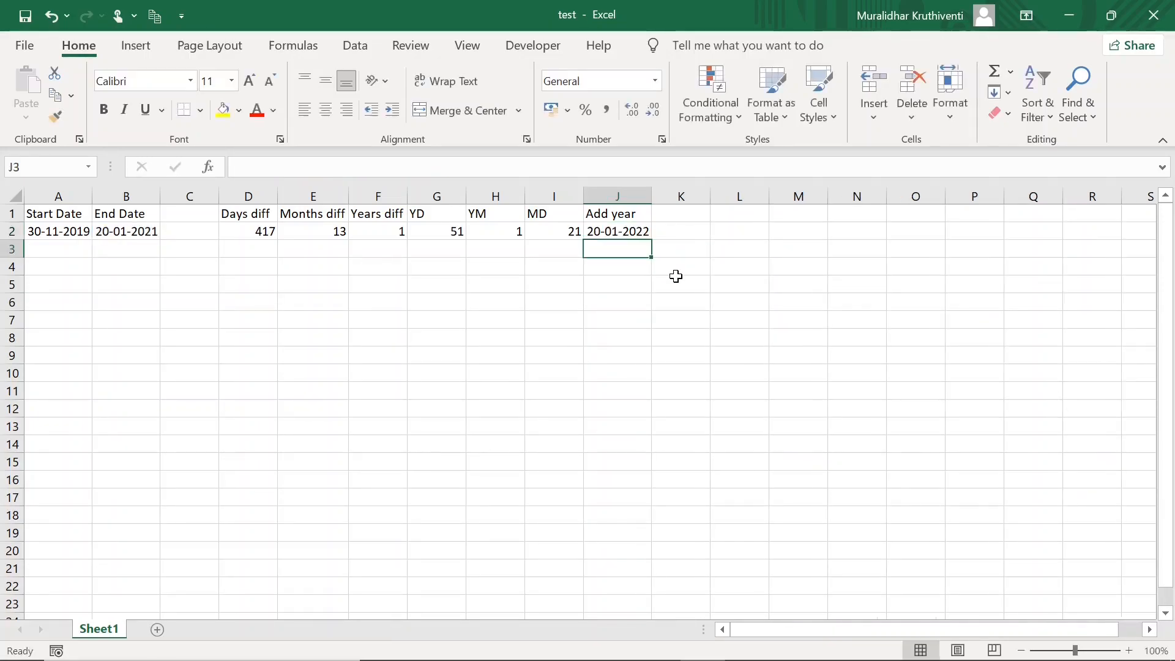
pyautogui.click(635, 235)
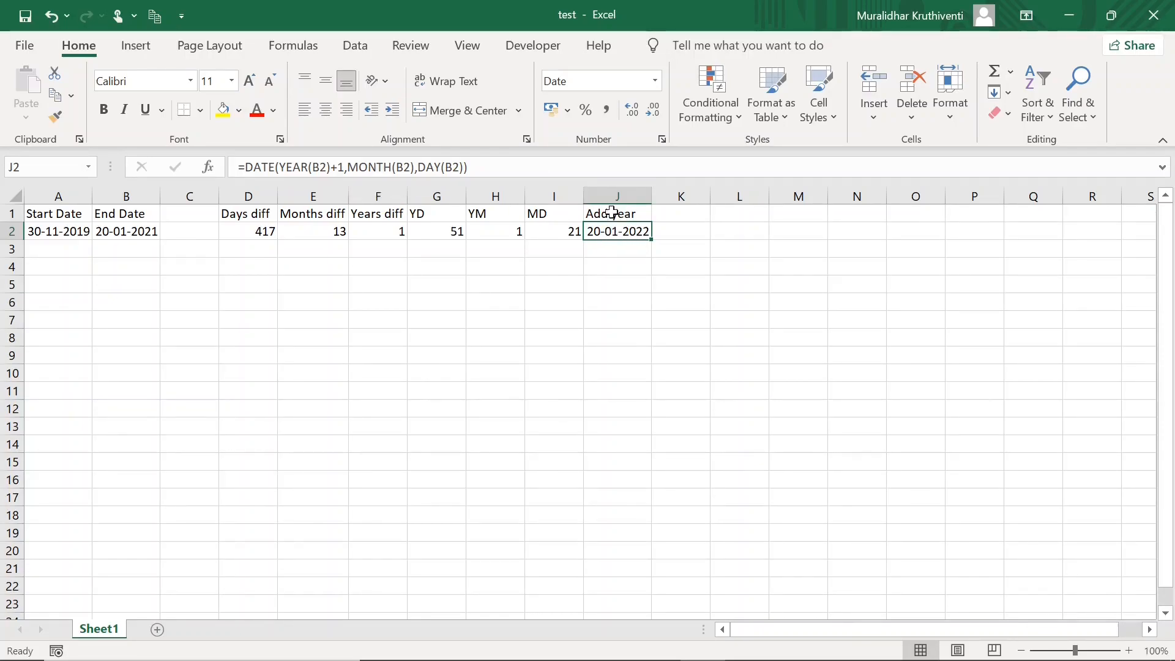
# - Enter the heading "Datevalue func" in cell K1 and fit column K's width to it
pyautogui.click(683, 213)
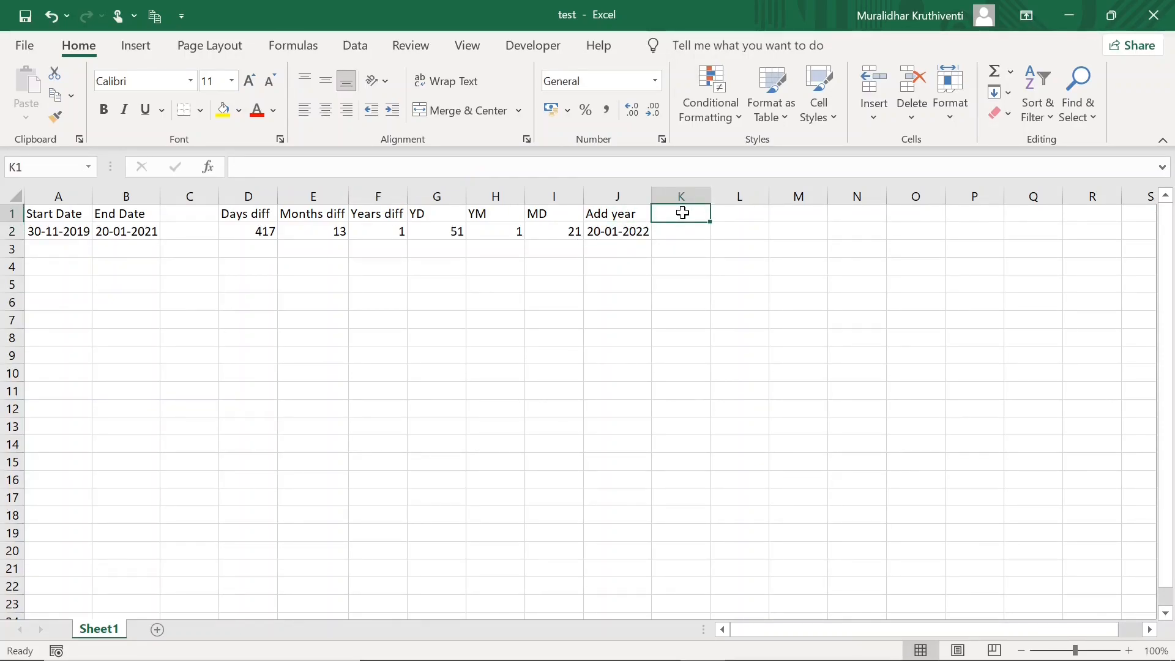
pyautogui.write('D')
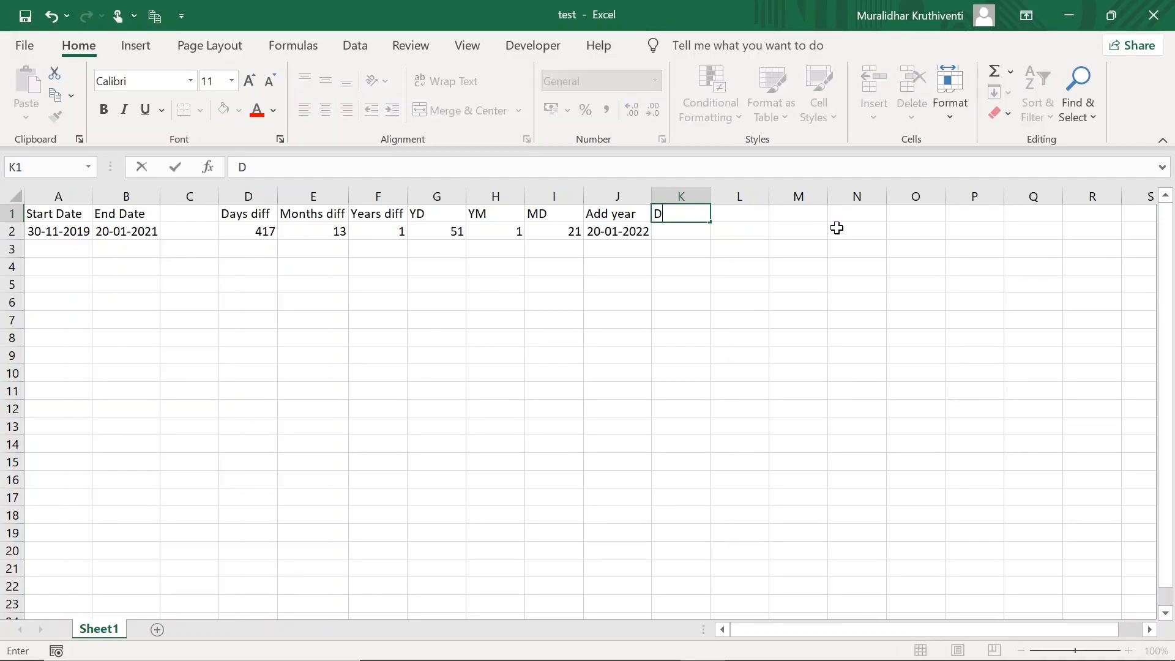
pyautogui.write('atevalue funct')
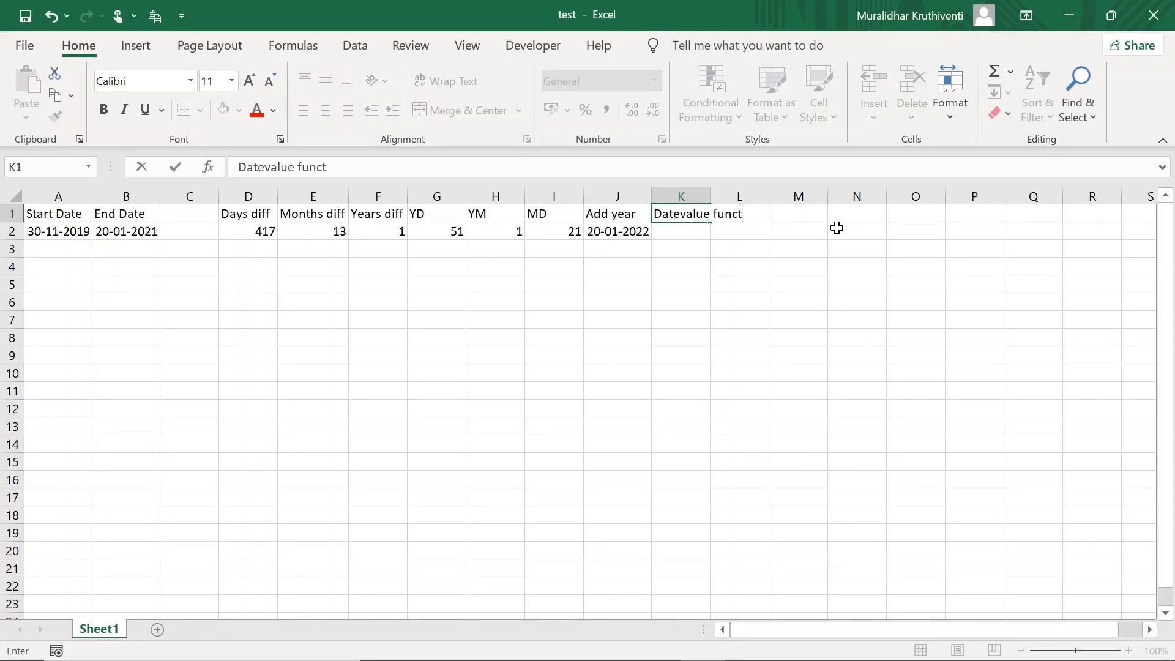
pyautogui.click(784, 308)
pyautogui.doubleClick(712, 195)
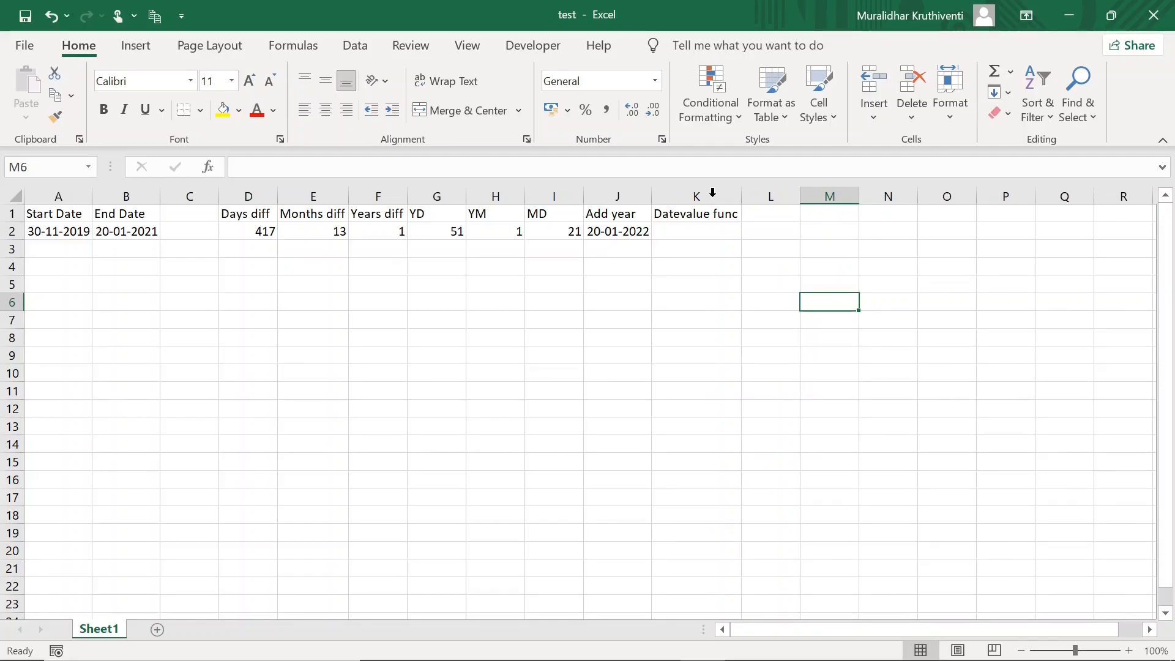
# - Convert the text date 1/1/1900 to its serial number in K2 with =DATEVALUE("1/1/1900")
pyautogui.click(707, 230)
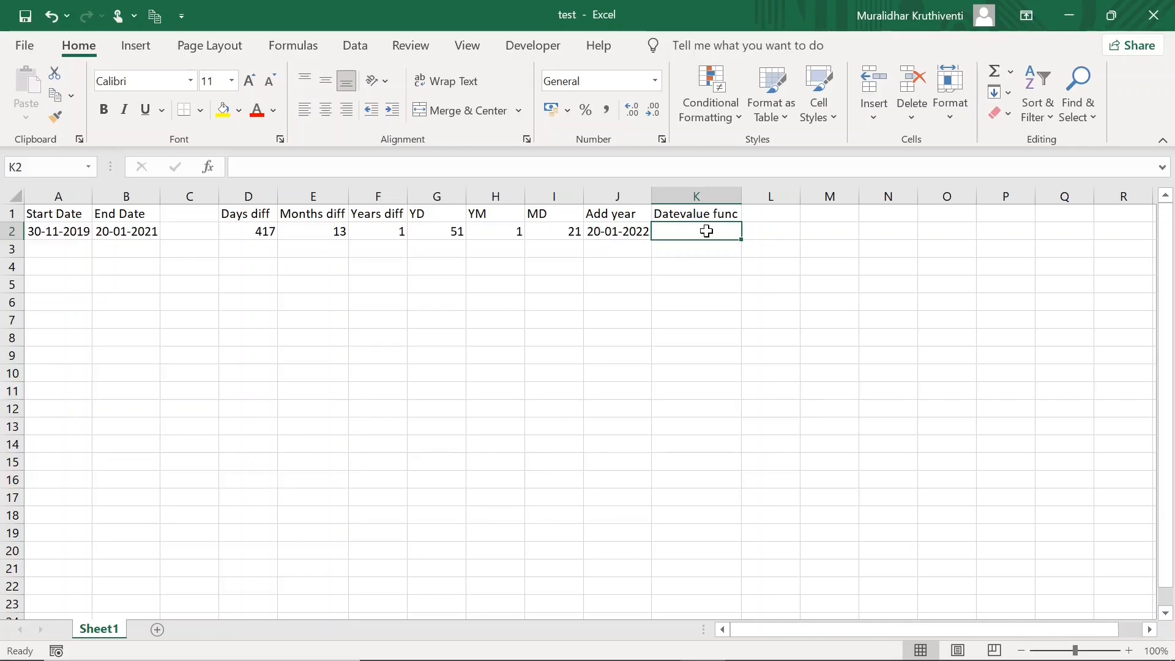
pyautogui.write('=Date')
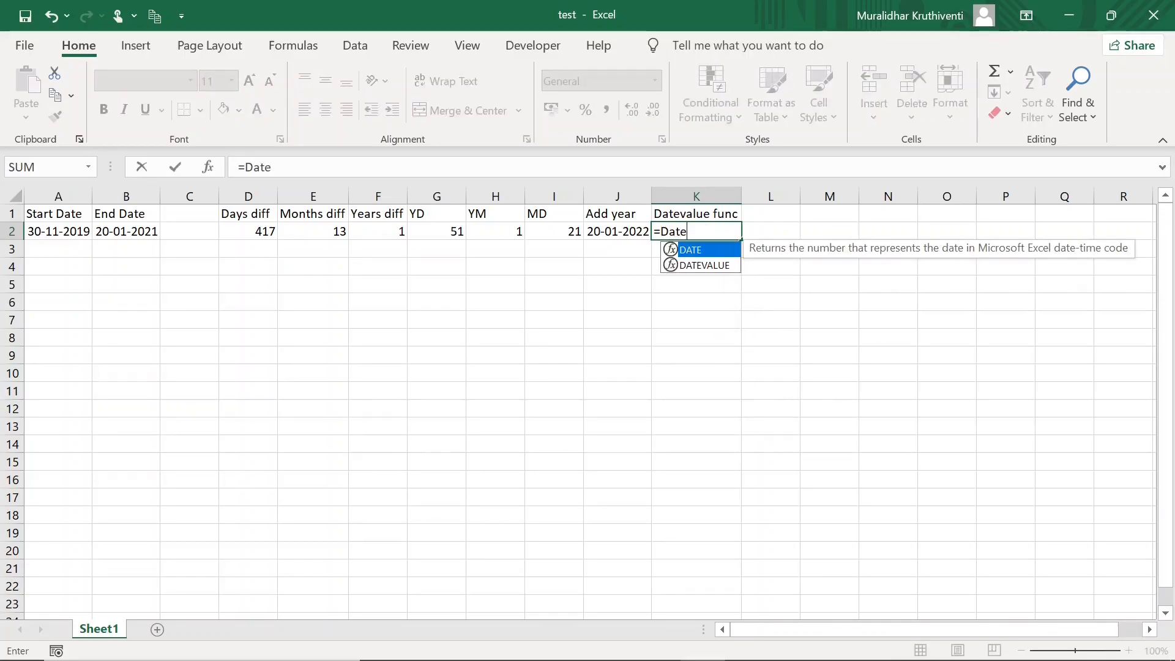
pyautogui.write('va')
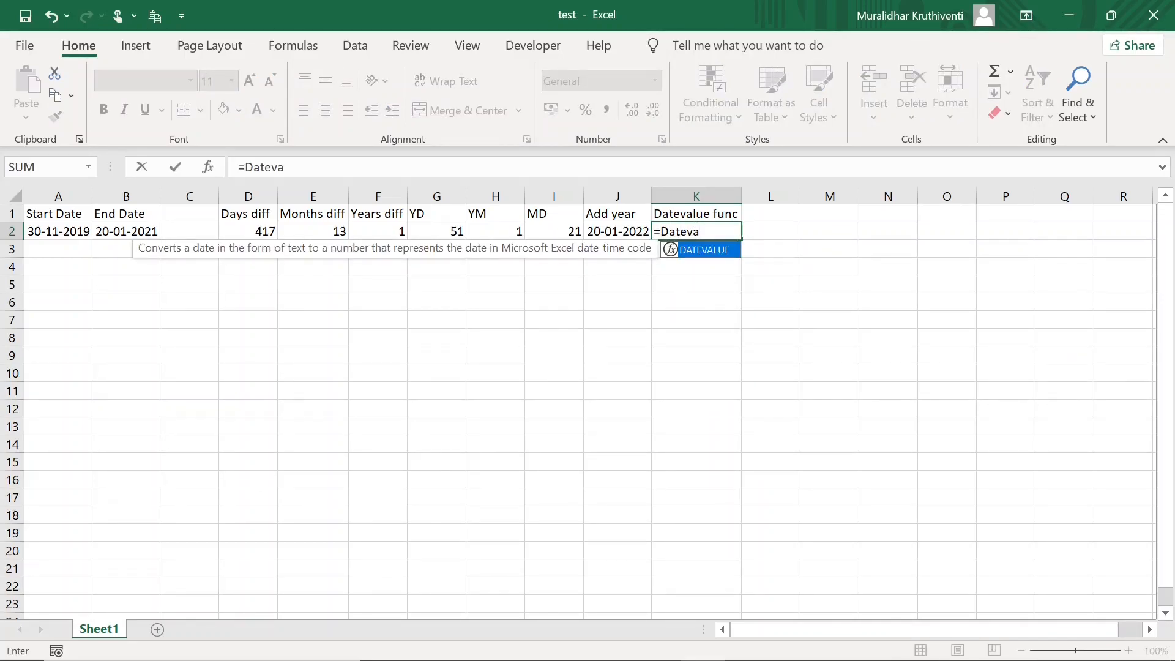
pyautogui.write('lue("1/1/')
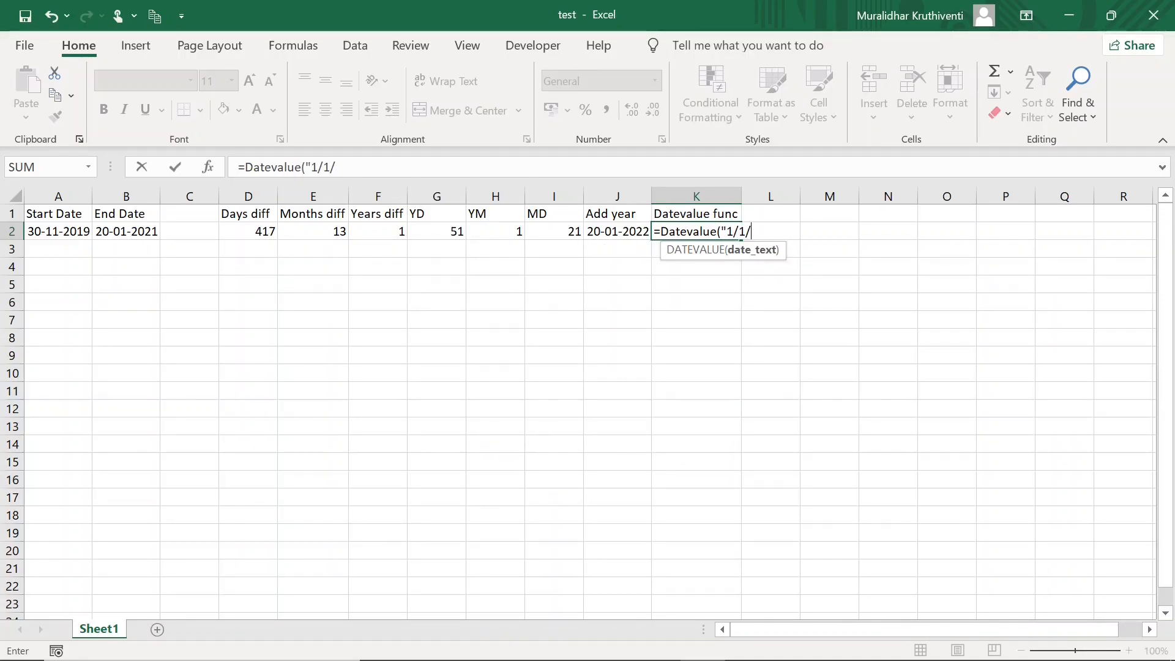
pyautogui.write('1900"')
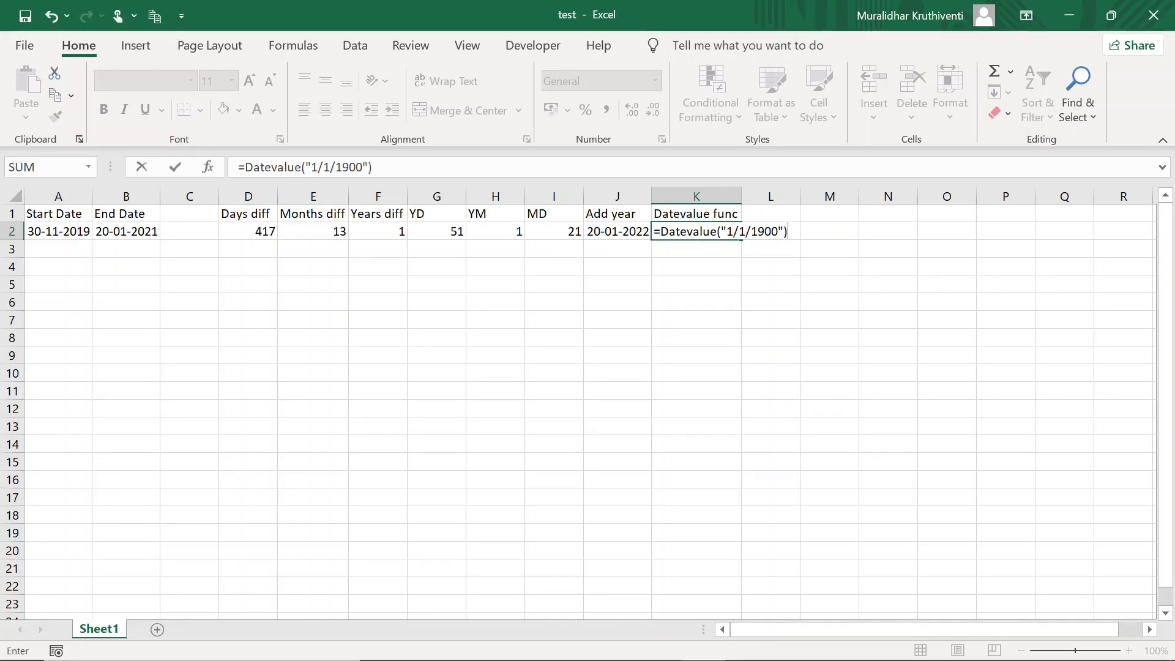
pyautogui.press('Return')
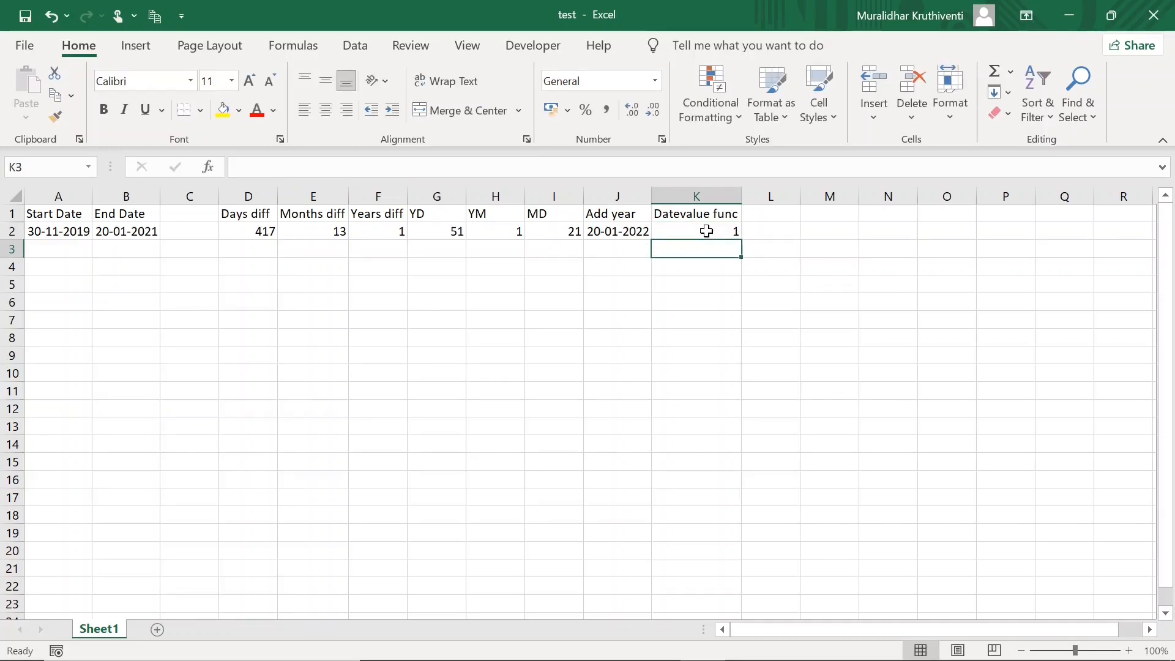
# - Change the text date in K2's DATEVALUE formula to 2/1/1900
pyautogui.click(716, 232)
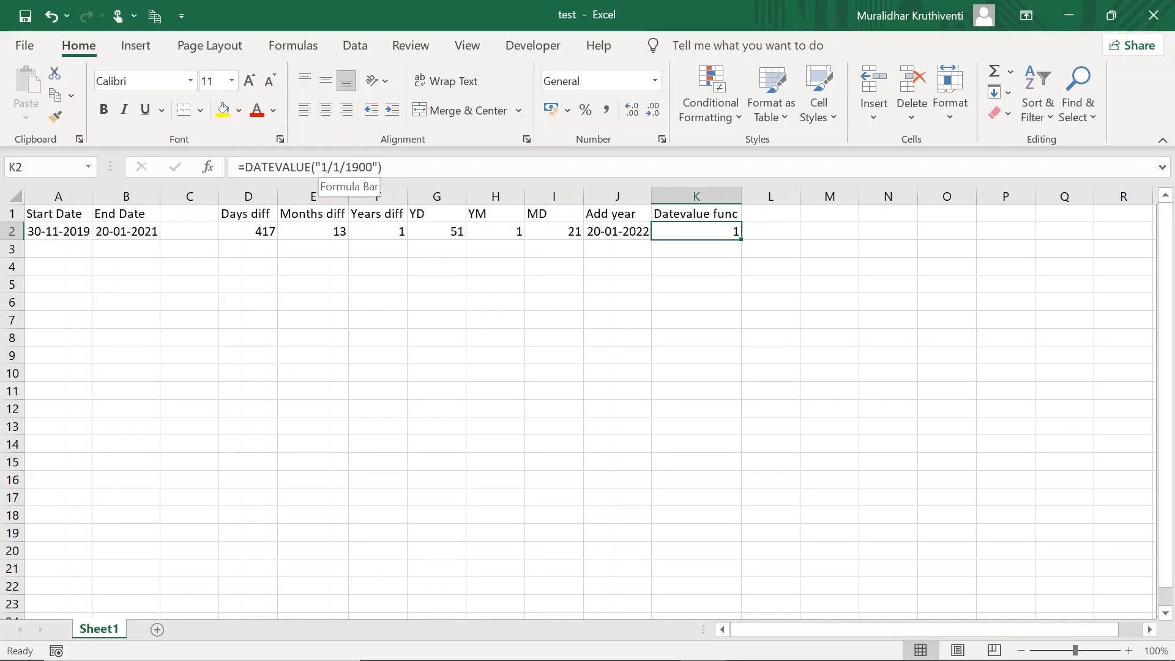
pyautogui.click(327, 167)
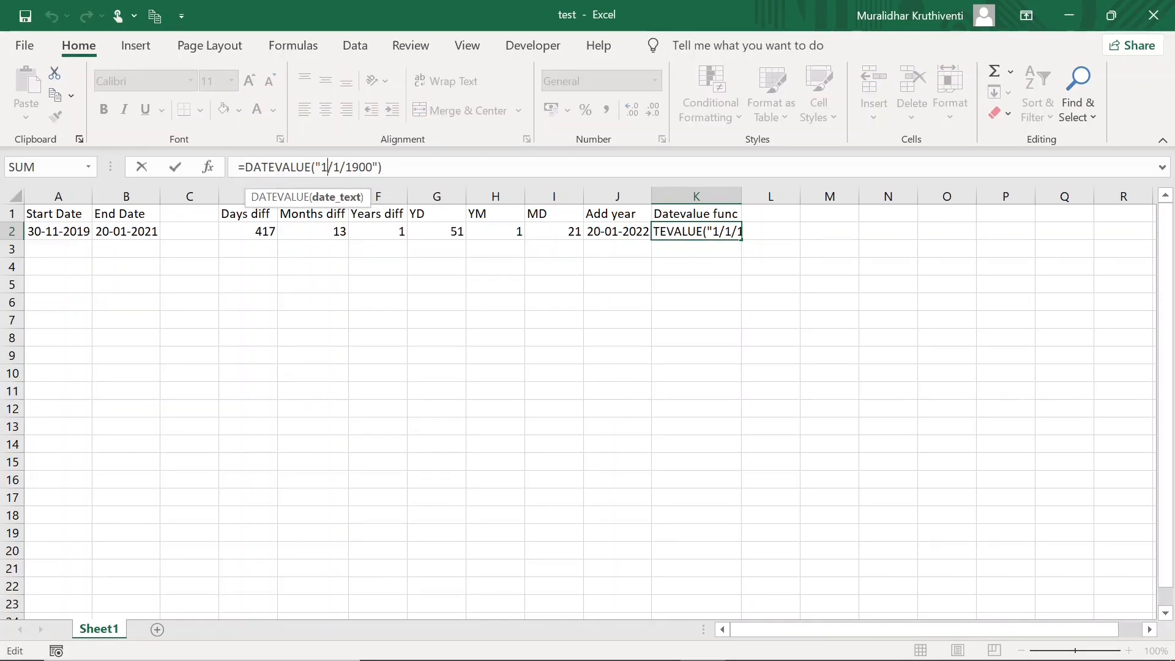
pyautogui.press('BackSpace')
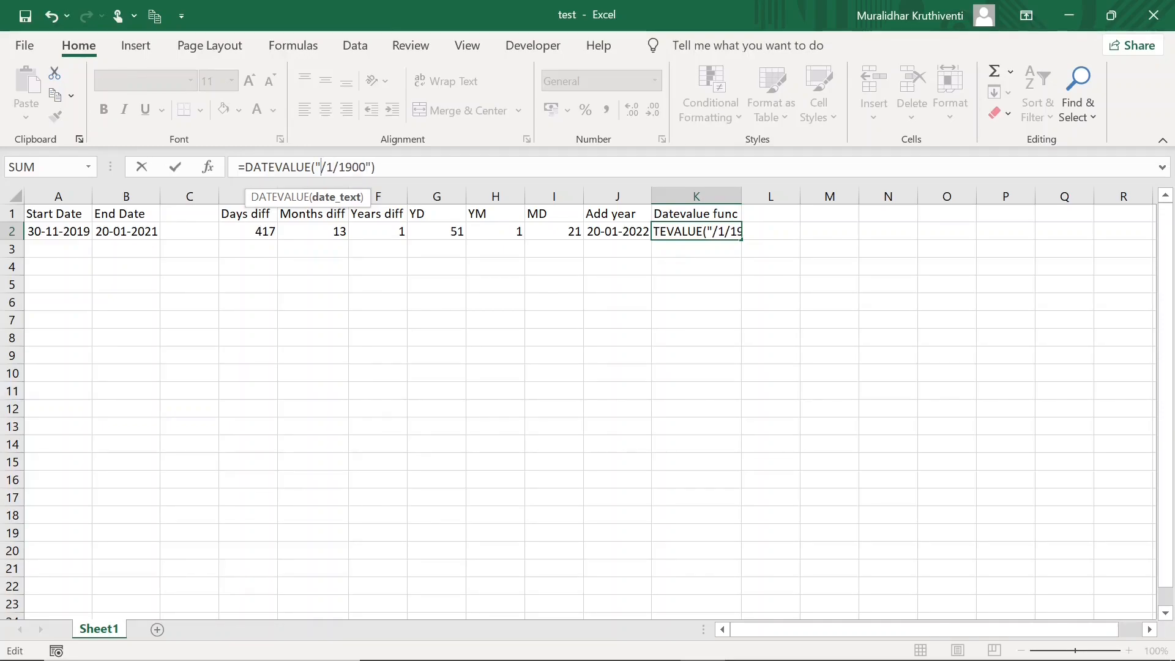
pyautogui.write('2')
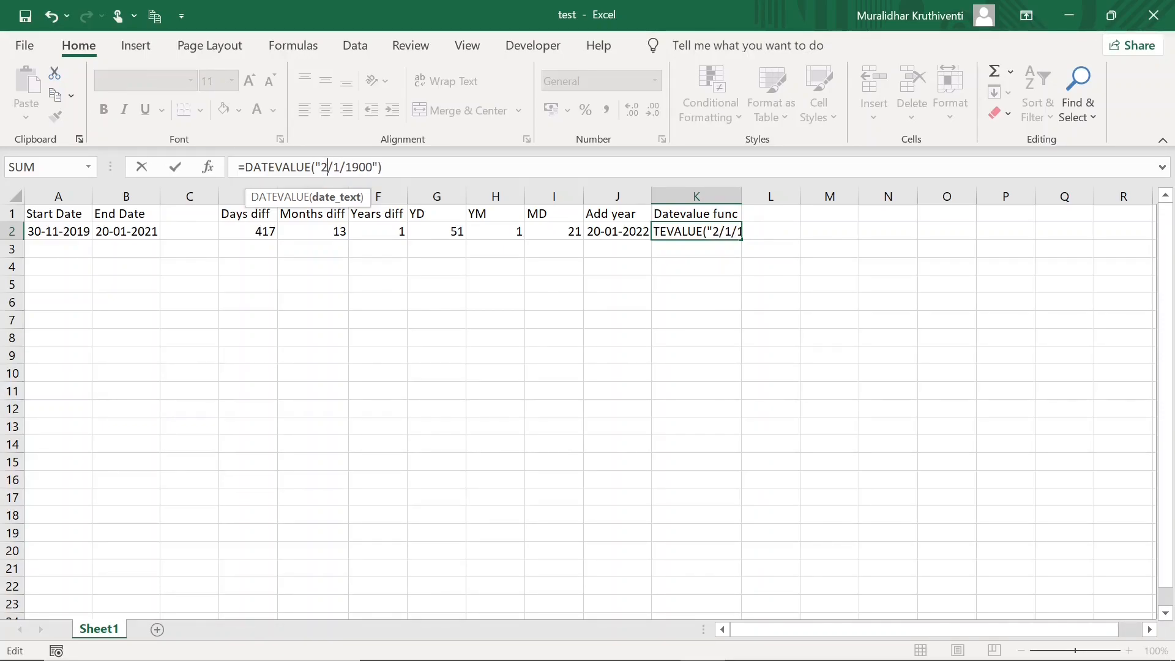
pyautogui.press('Return')
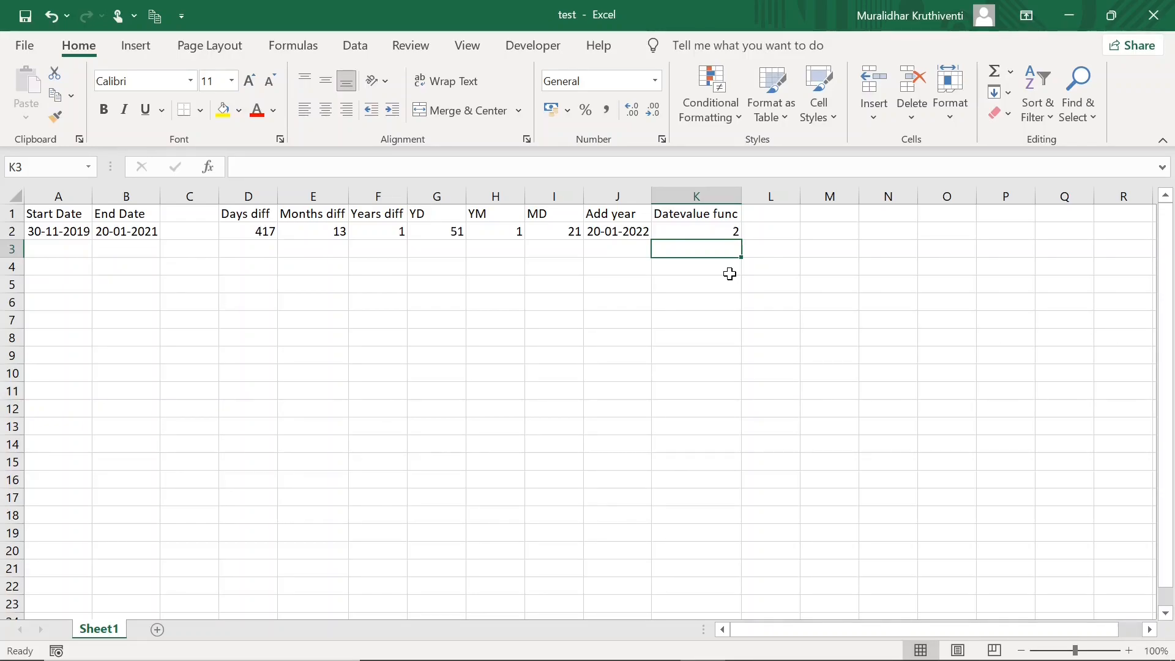
# - Change the DATEVALUE formula in K2 to =DATEVALUE("1/2/1900")
pyautogui.click(723, 231)
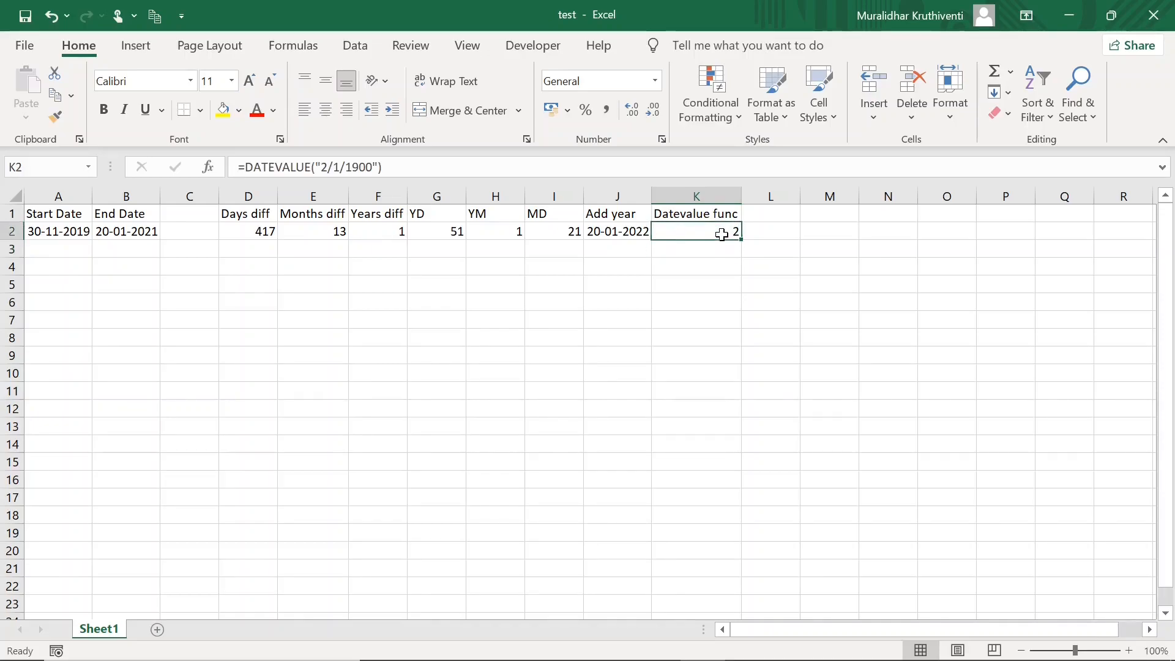
pyautogui.press('F2')
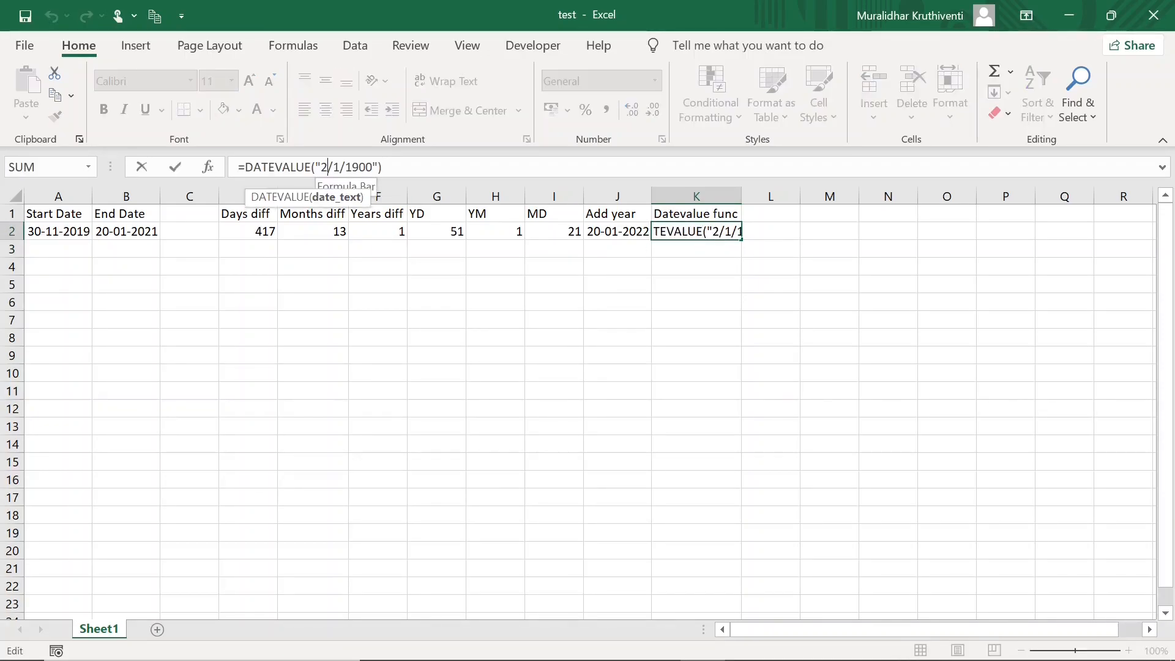
pyautogui.press('Left')
pyautogui.press('Left')
pyautogui.press('Left')
pyautogui.press('Left')
pyautogui.press('Left')
pyautogui.press('Left')
pyautogui.press('Left')
pyautogui.press('Left')
pyautogui.press('Left')
pyautogui.press('BackSpace')
pyautogui.write('1')
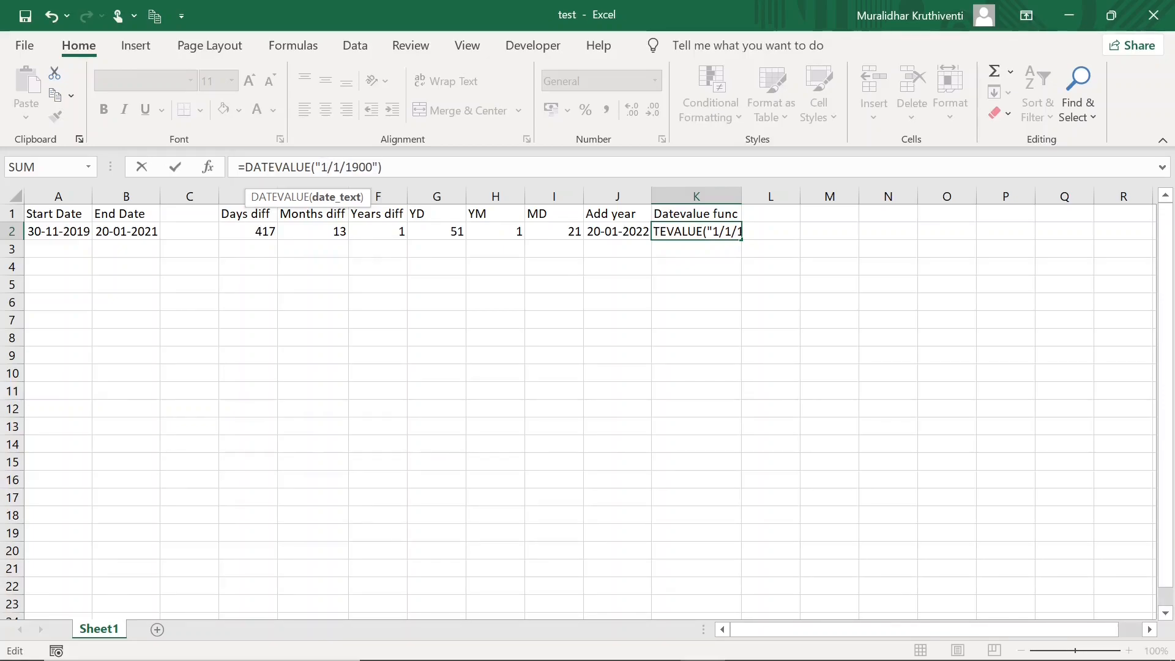
pyautogui.press('Right')
pyautogui.press('Right')
pyautogui.press('BackSpace')
pyautogui.write('2')
pyautogui.press('Return')
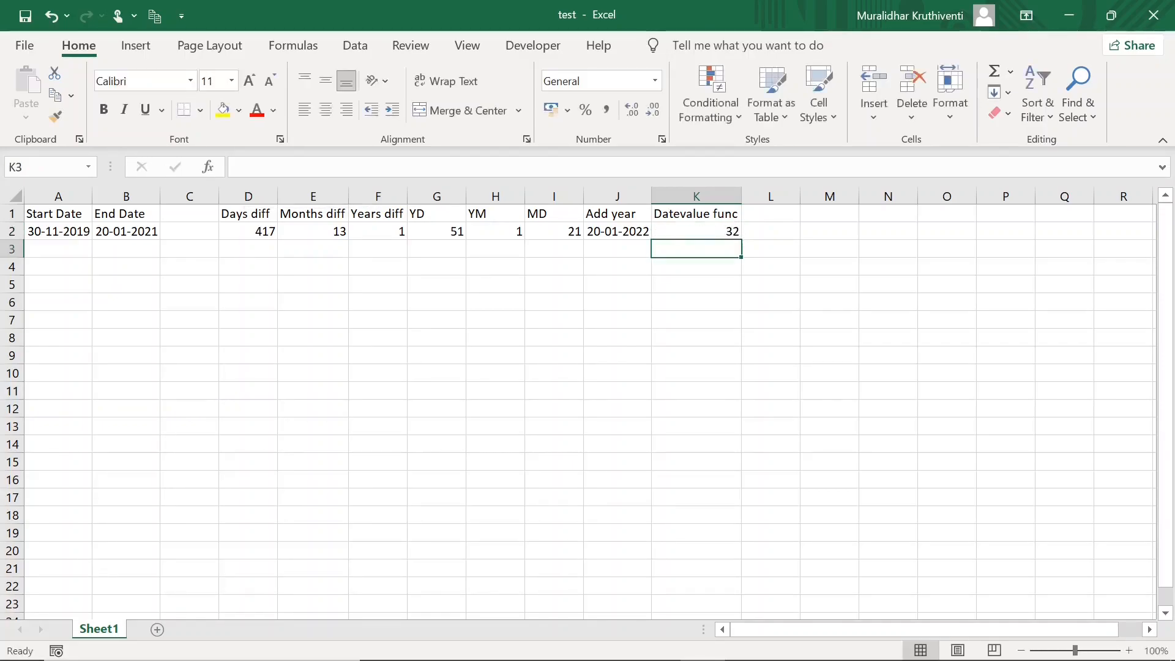
# - Widen column K slightly beyond its "Datevalue func" heading
pyautogui.click(726, 234)
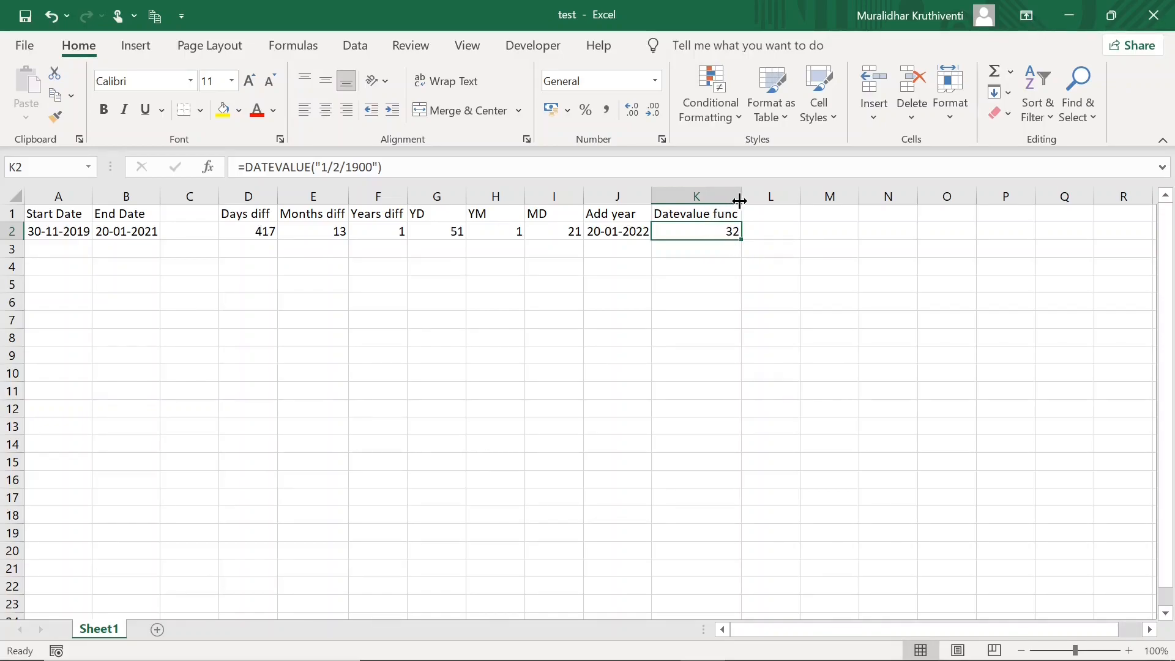
pyautogui.moveTo(743, 197); pyautogui.dragTo(756, 199)
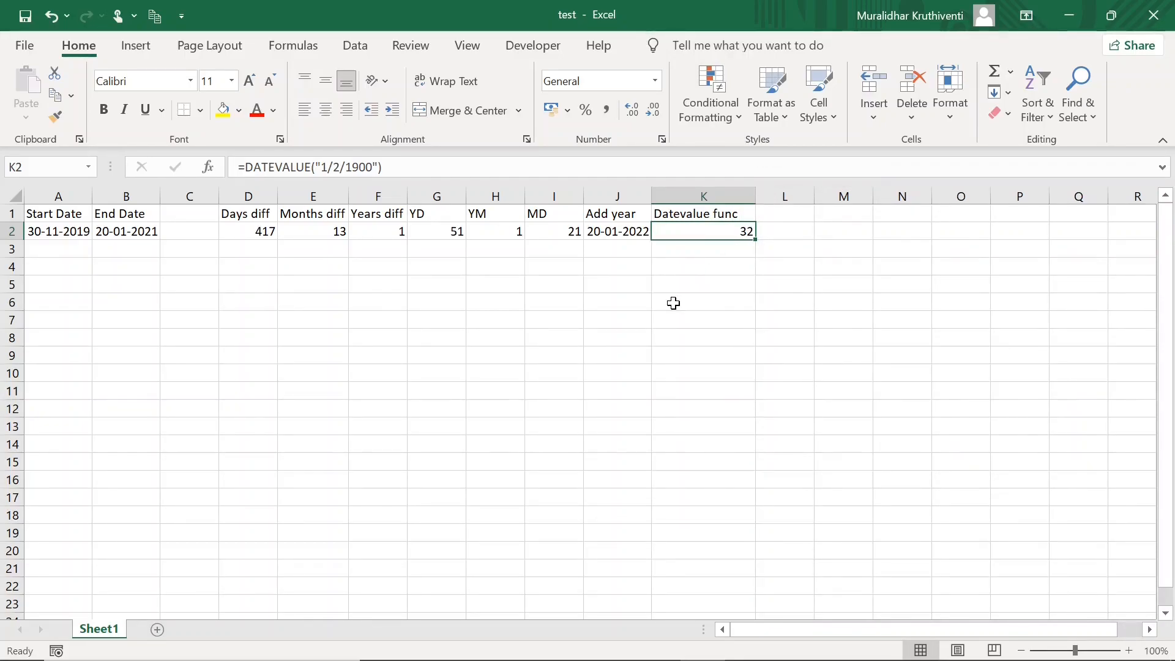
pyautogui.press('Right')
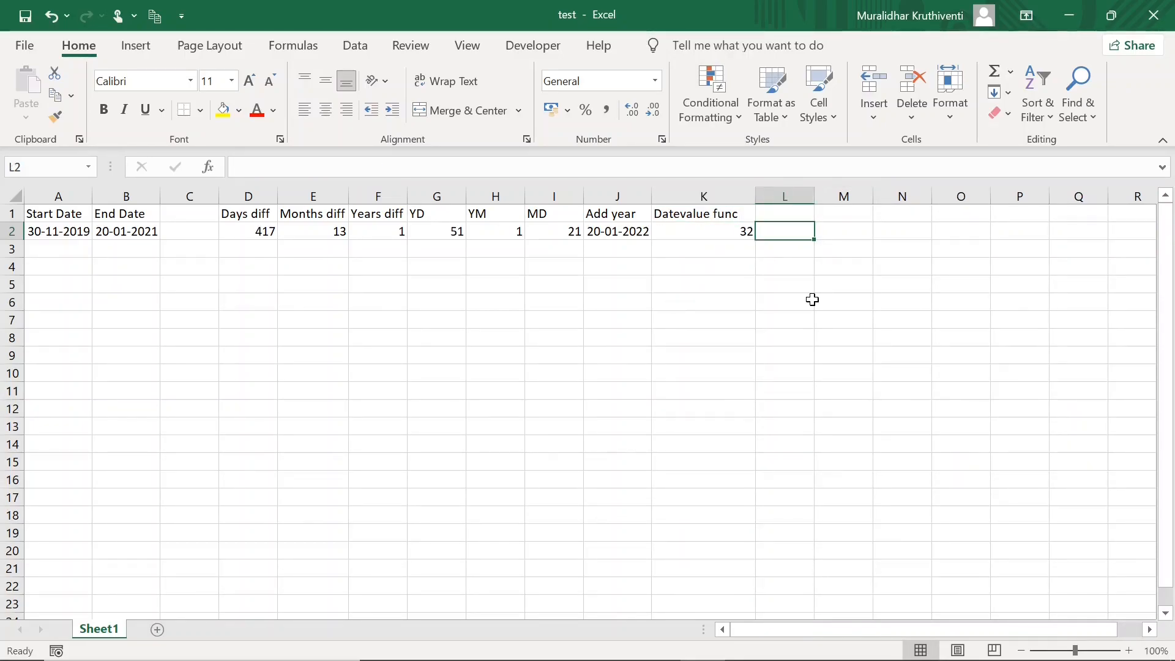
# - Enter the heading "Edate func" in cell L1 and widen column L to fit it
pyautogui.click(788, 212)
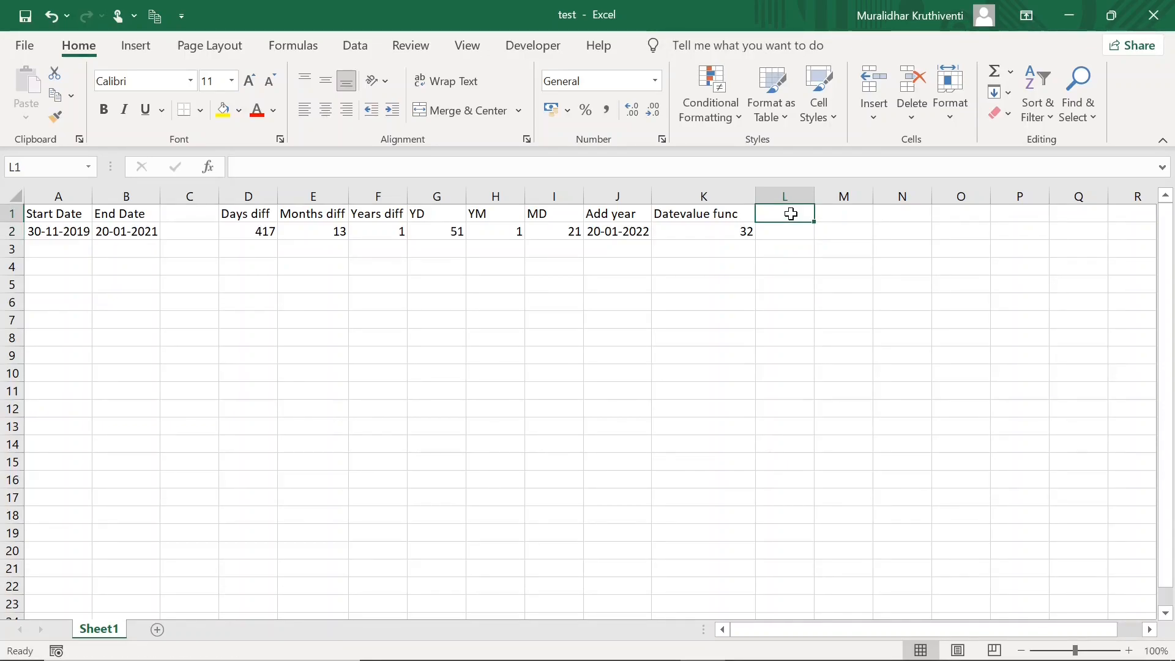
pyautogui.write('EDate f')
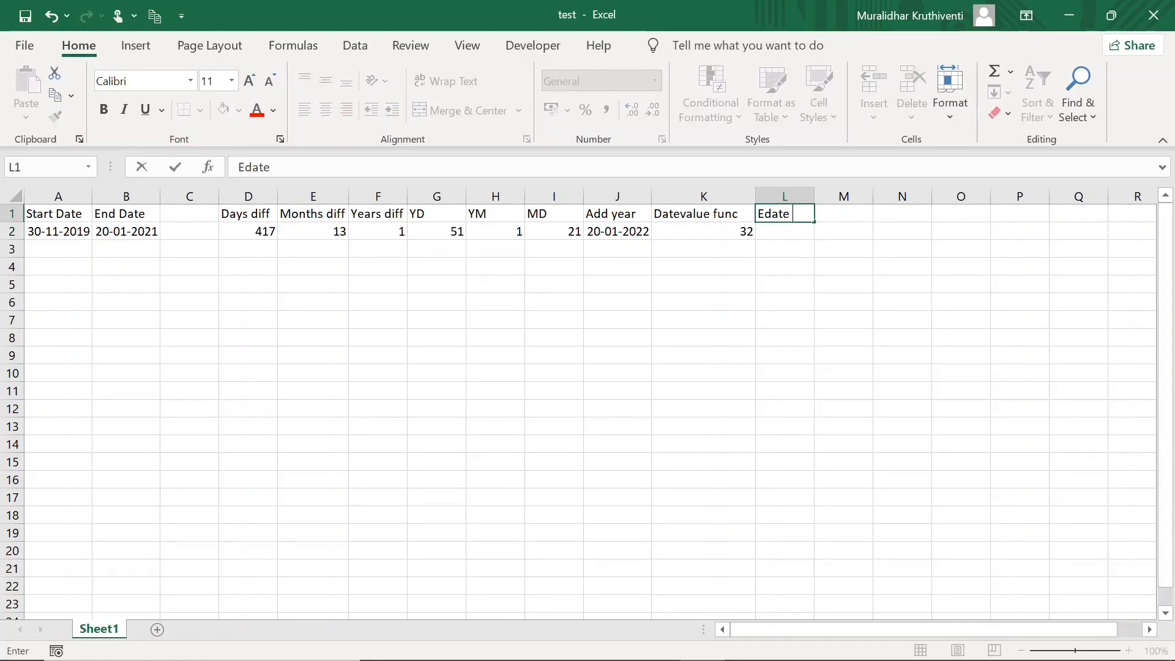
pyautogui.write('unc')
pyautogui.press('Return')
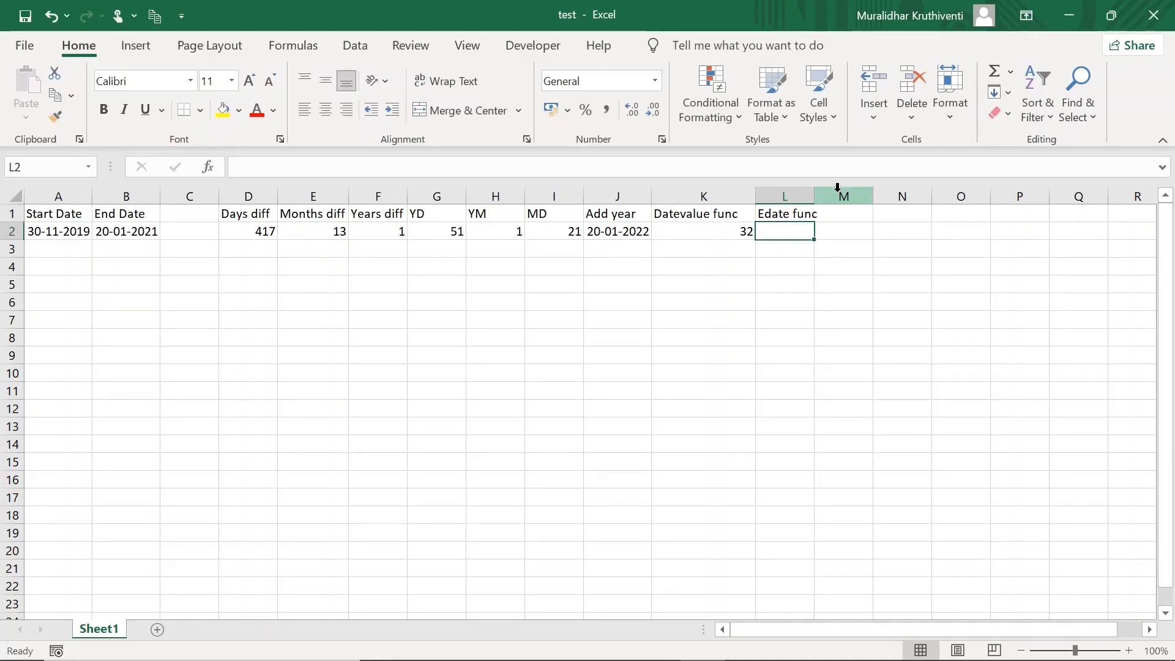
pyautogui.moveTo(817, 196); pyautogui.dragTo(827, 197)
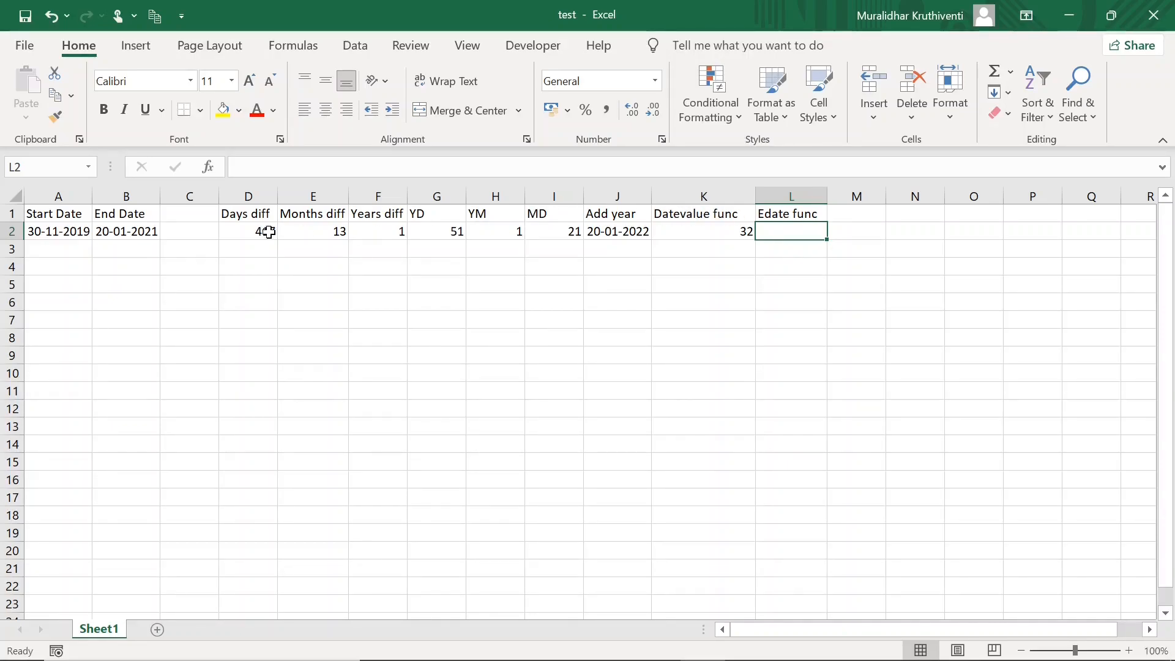
# - Add three months to the end date in L2 with =EDATE(B2,3)
pyautogui.click(140, 234)
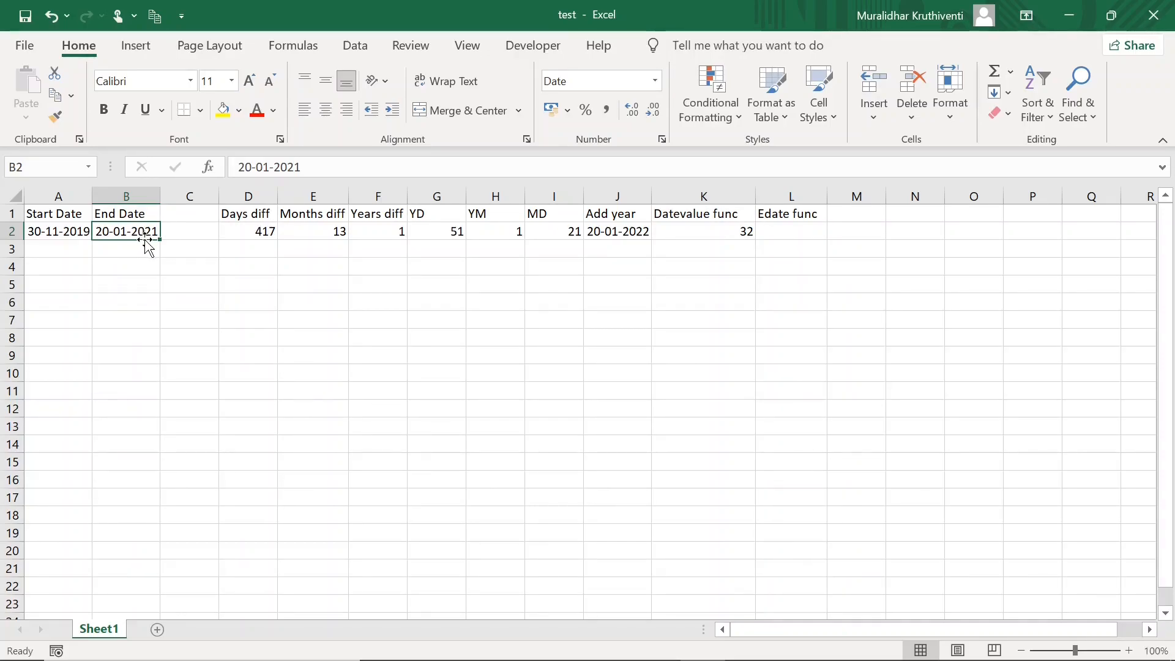
pyautogui.click(787, 230)
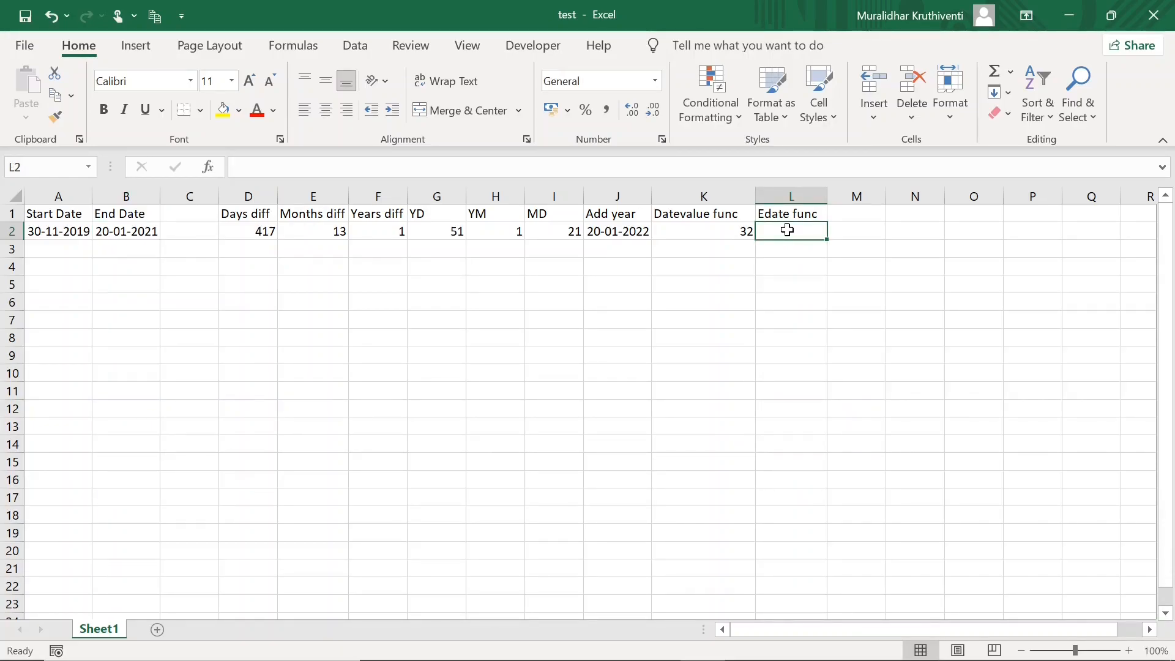
pyautogui.write('=')
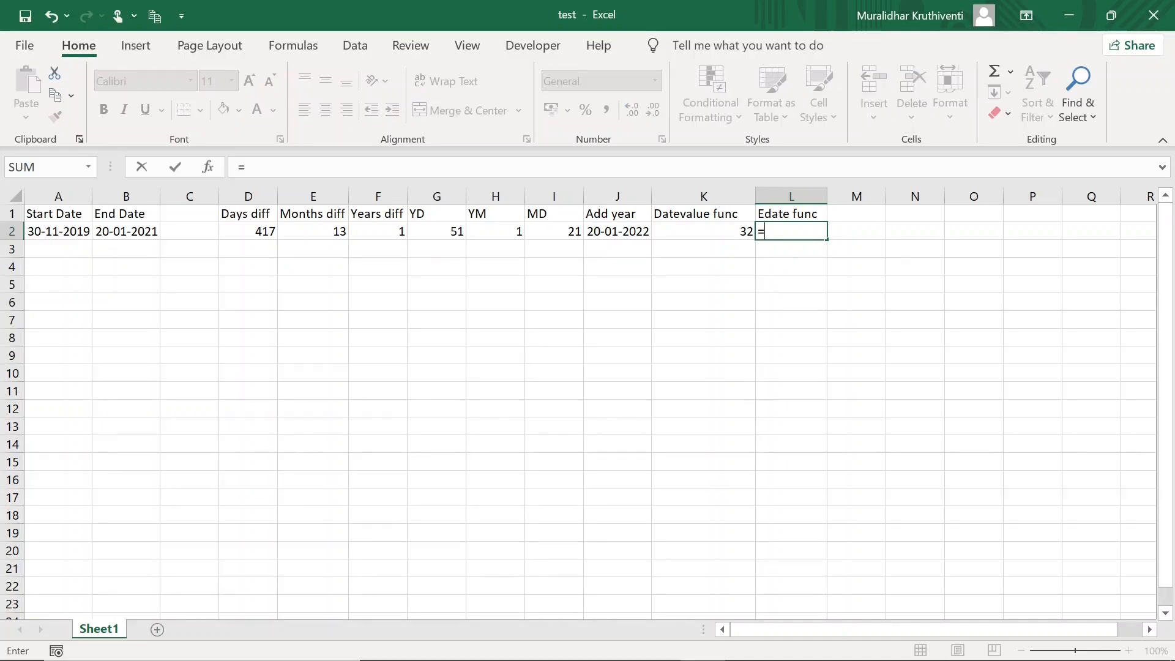
pyautogui.write('Ed')
pyautogui.write('ate(')
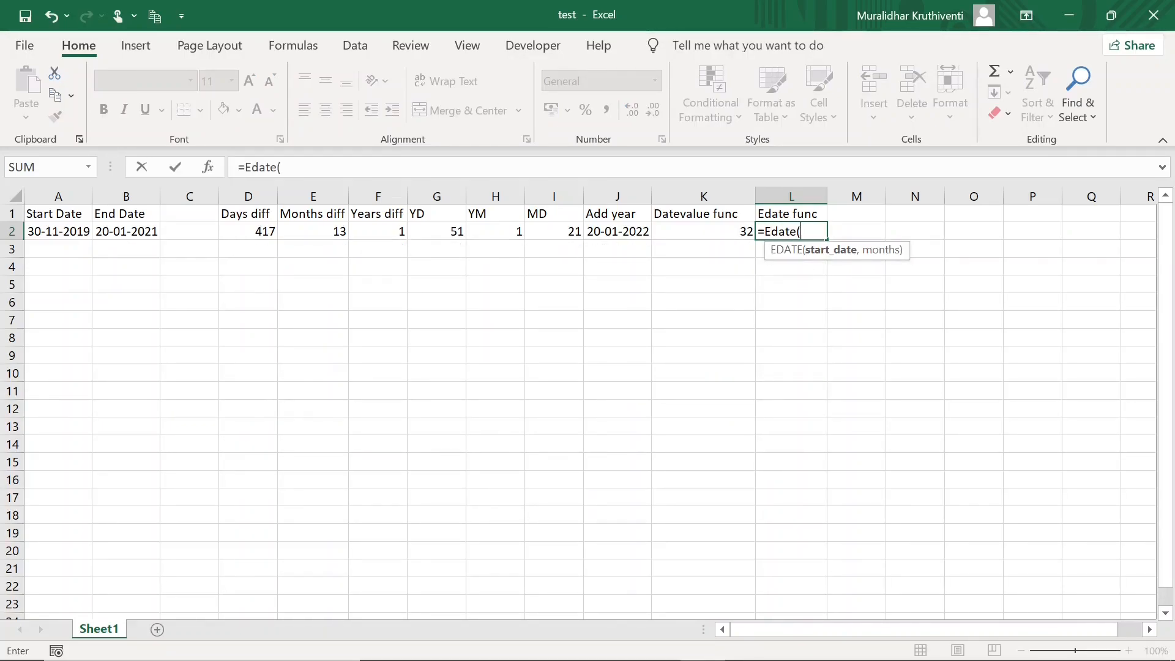
pyautogui.write('B')
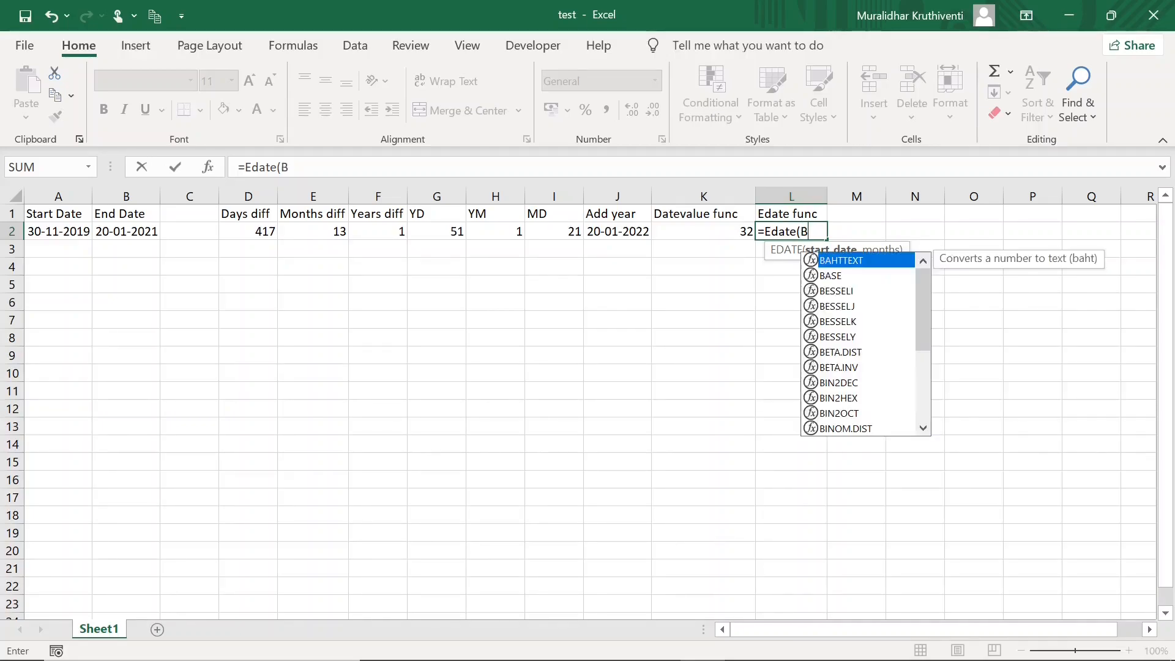
pyautogui.write('2,')
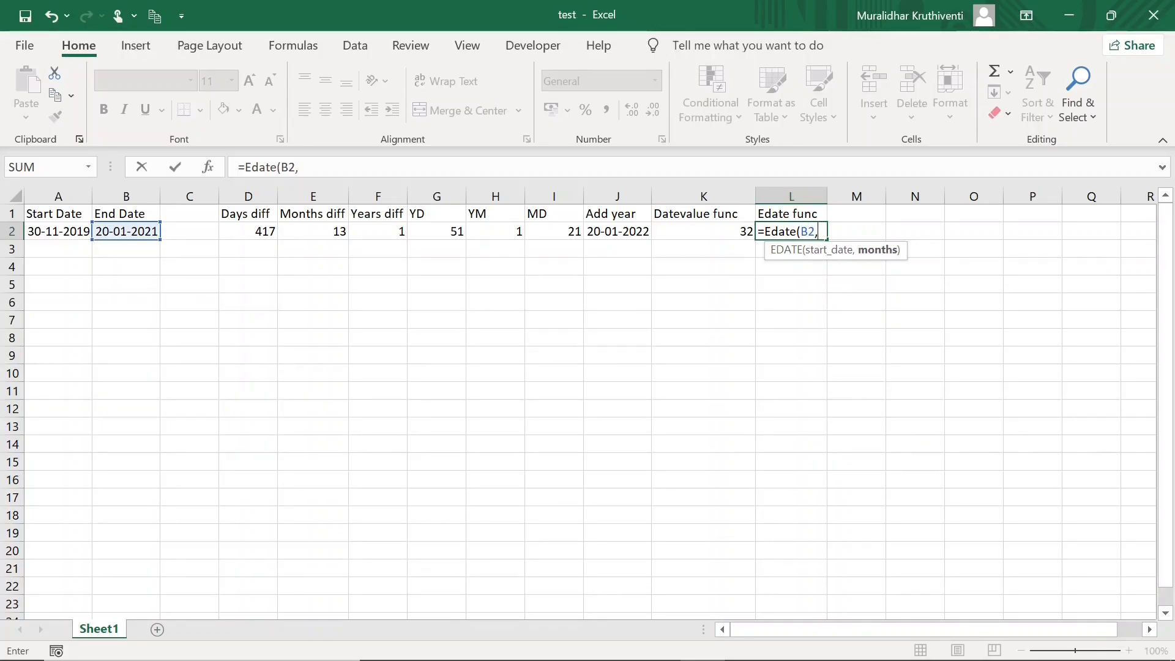
pyautogui.write('3)')
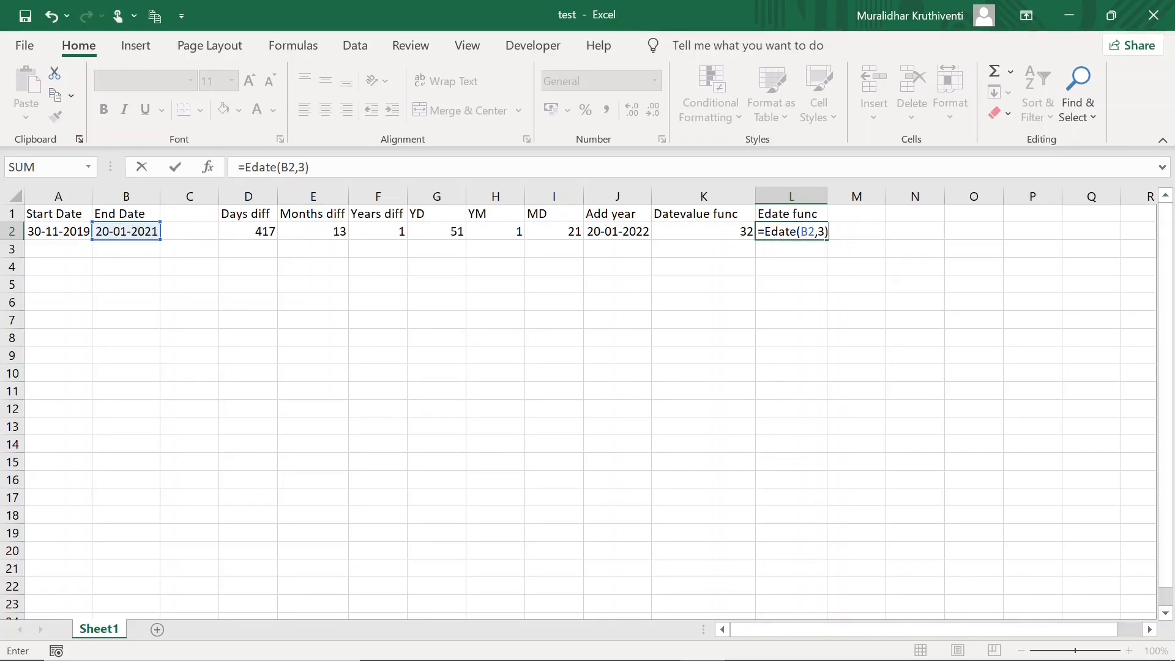
pyautogui.press('Return')
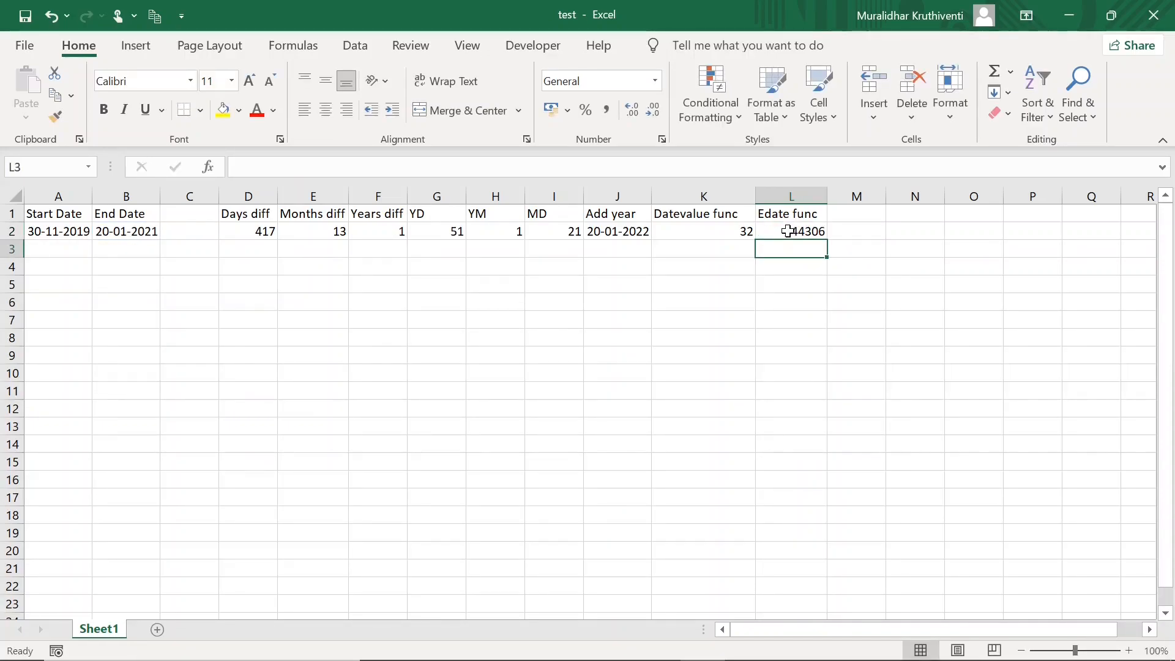
# - Format the EDATE result in L2 as a Date of type *14-03-2012 and compare it with the end date in B2
pyautogui.click(809, 233)
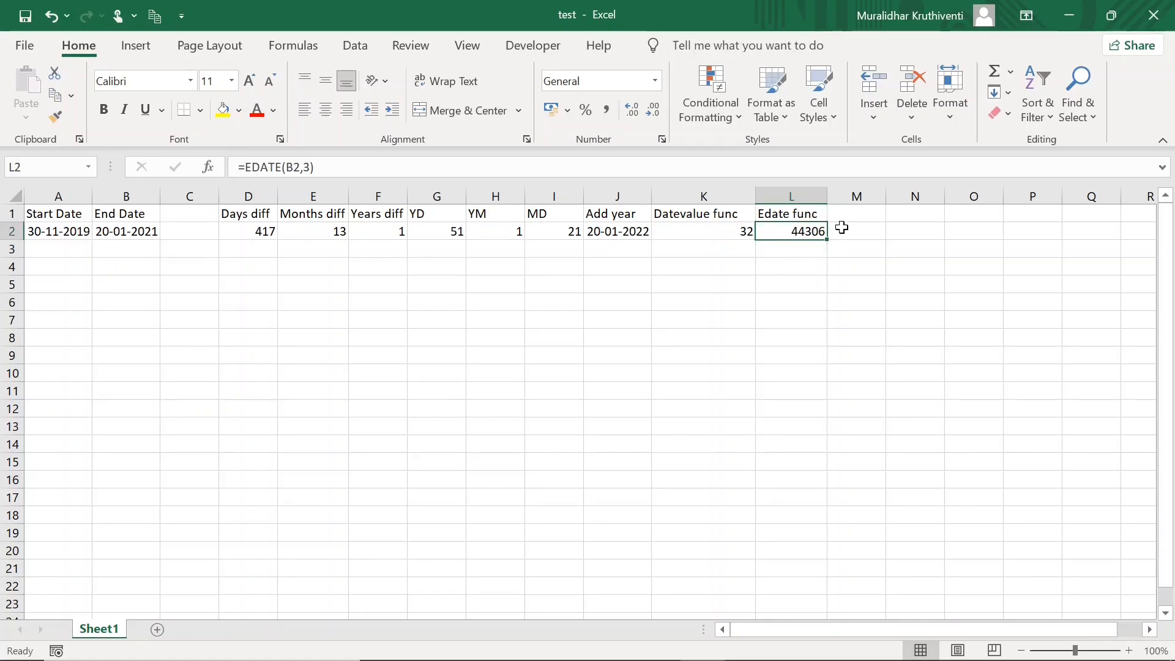
pyautogui.rightClick(810, 230)
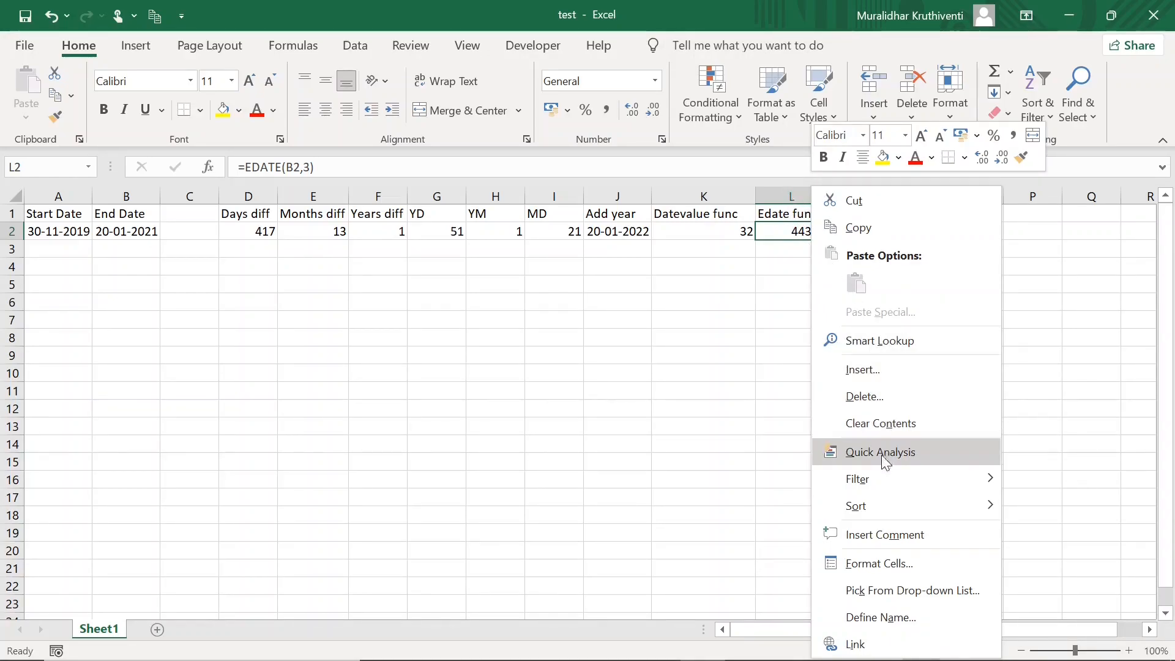
pyautogui.click(884, 566)
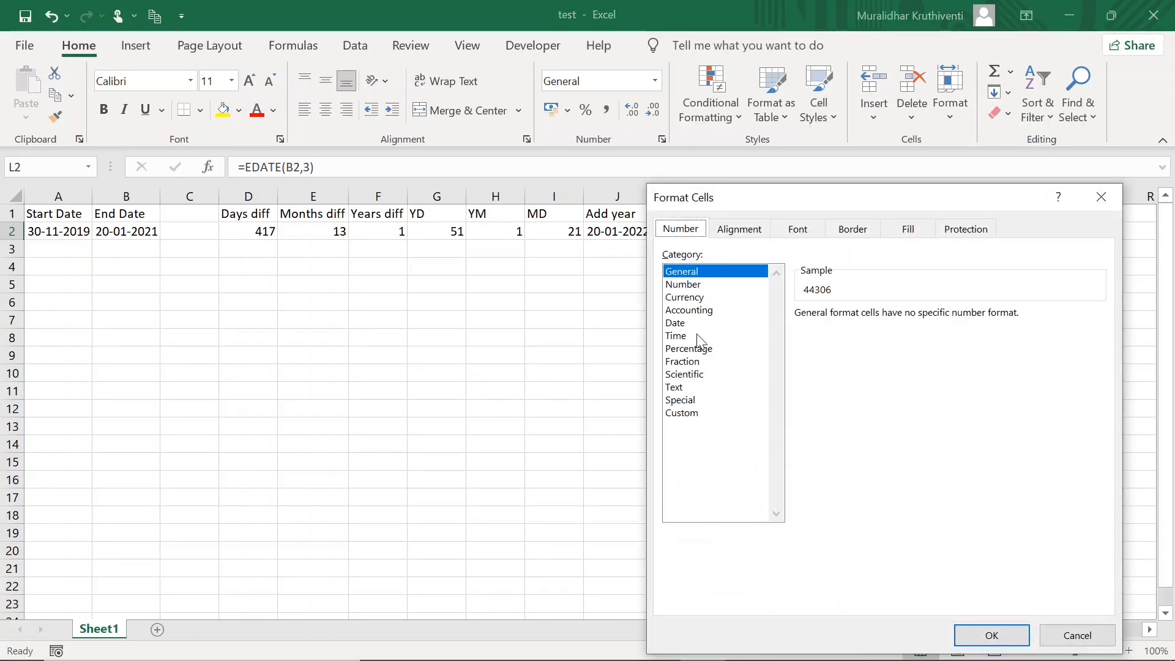
pyautogui.click(675, 322)
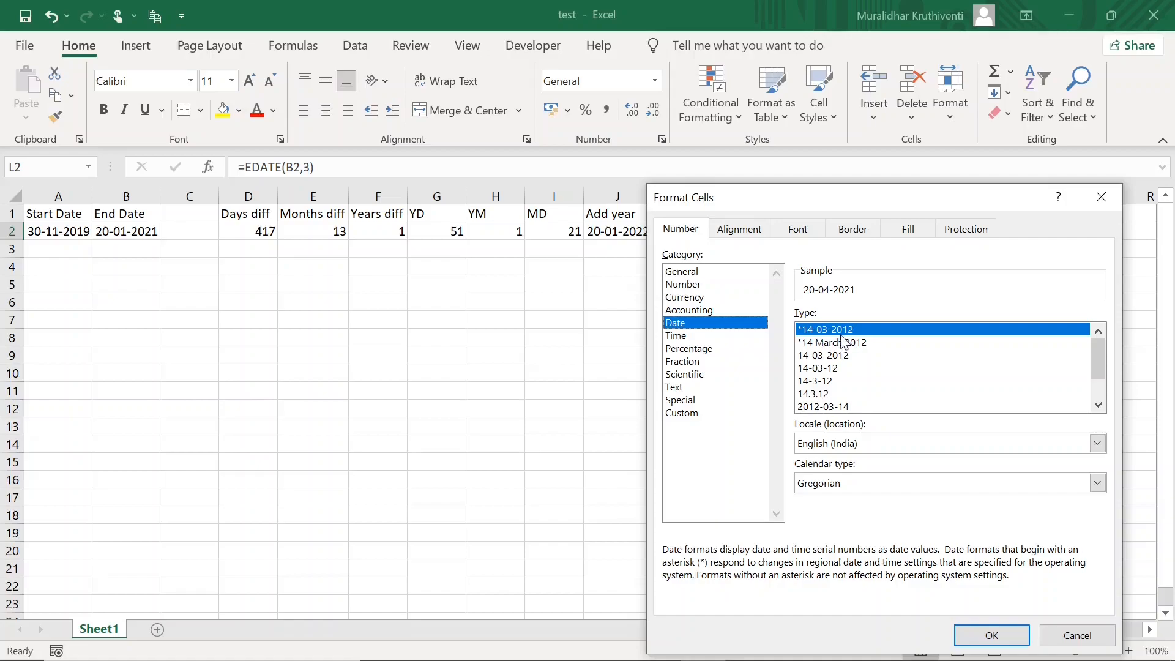
pyautogui.click(992, 638)
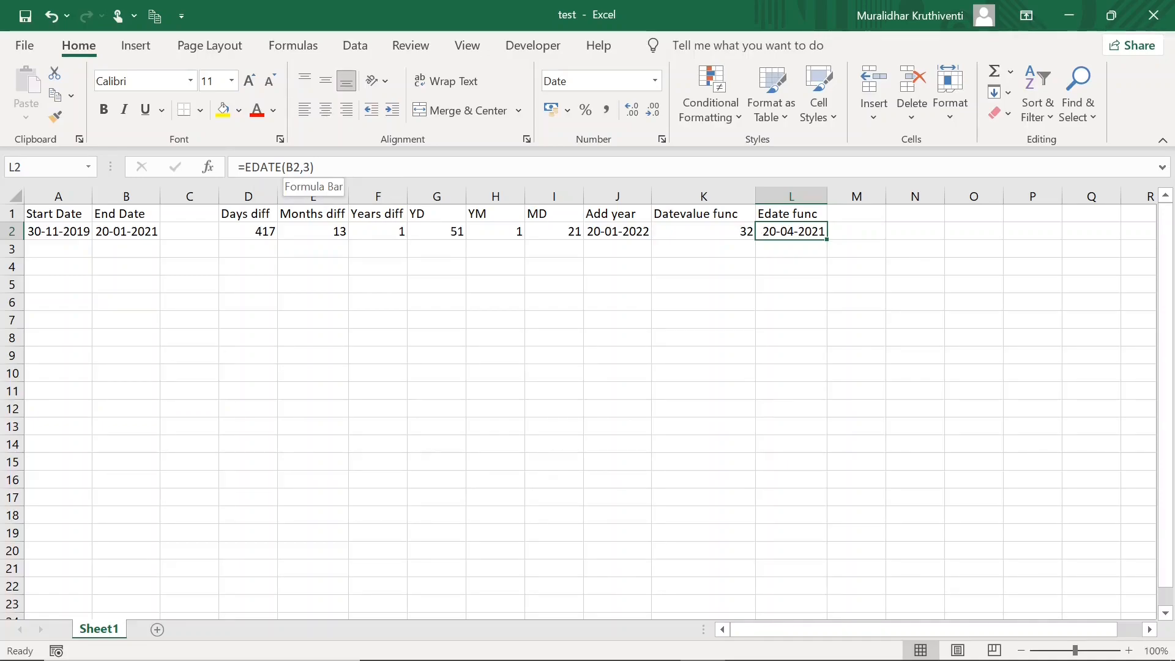
pyautogui.click(130, 232)
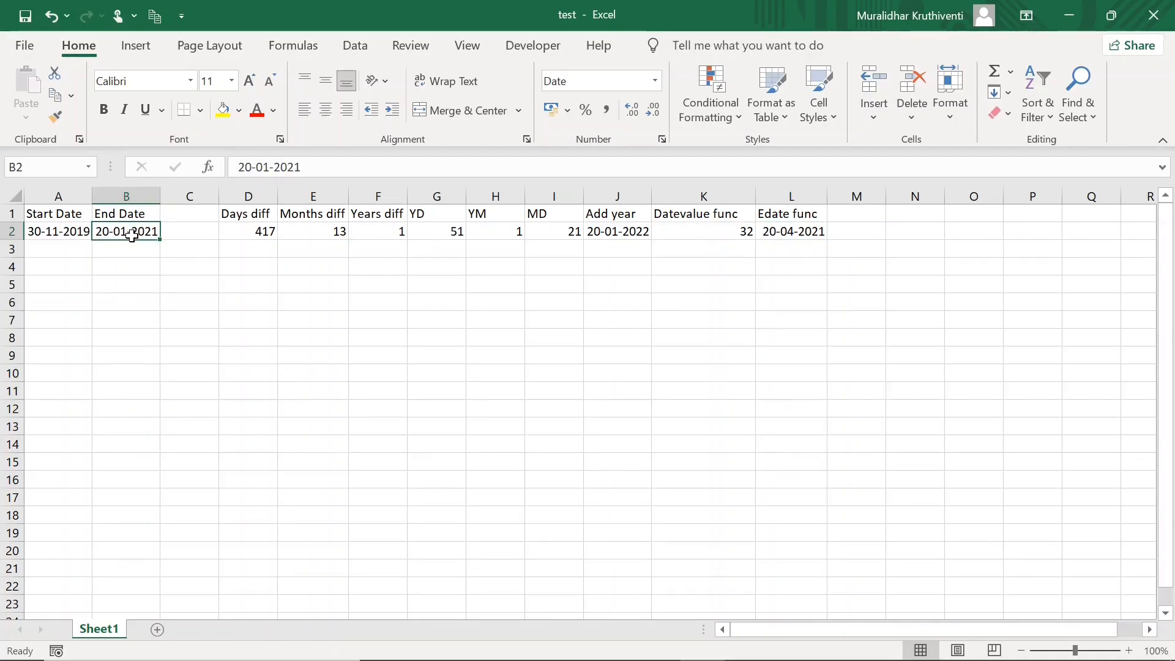
pyautogui.click(798, 235)
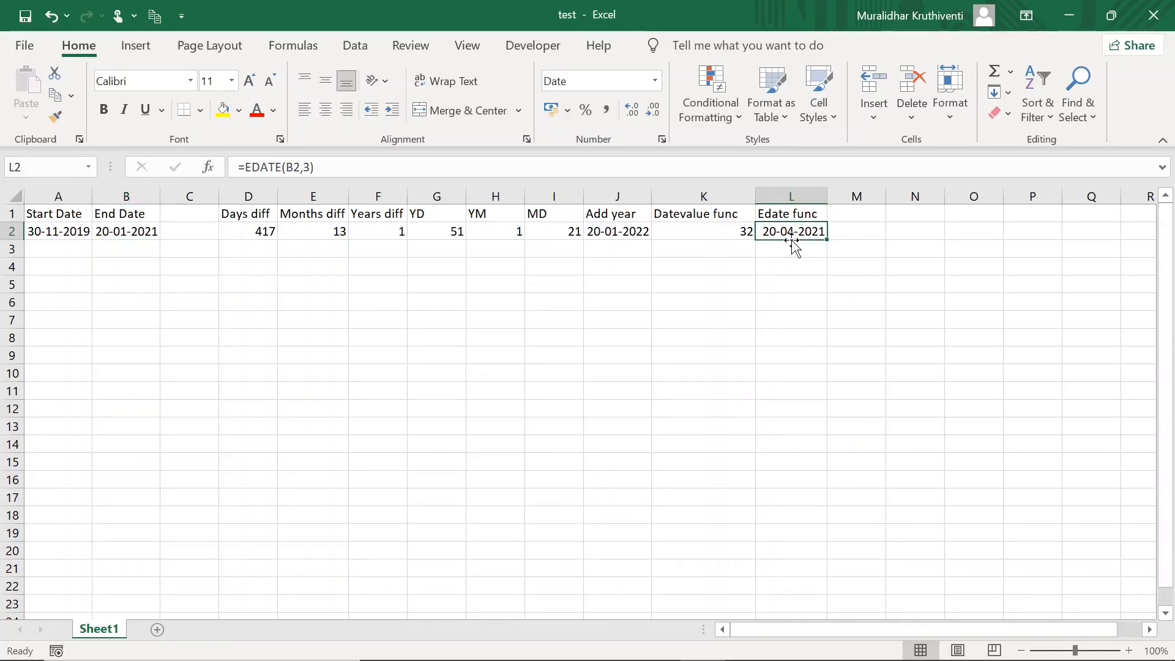
# - Enter the heading "EOMonth func" in cell M1
pyautogui.click(857, 215)
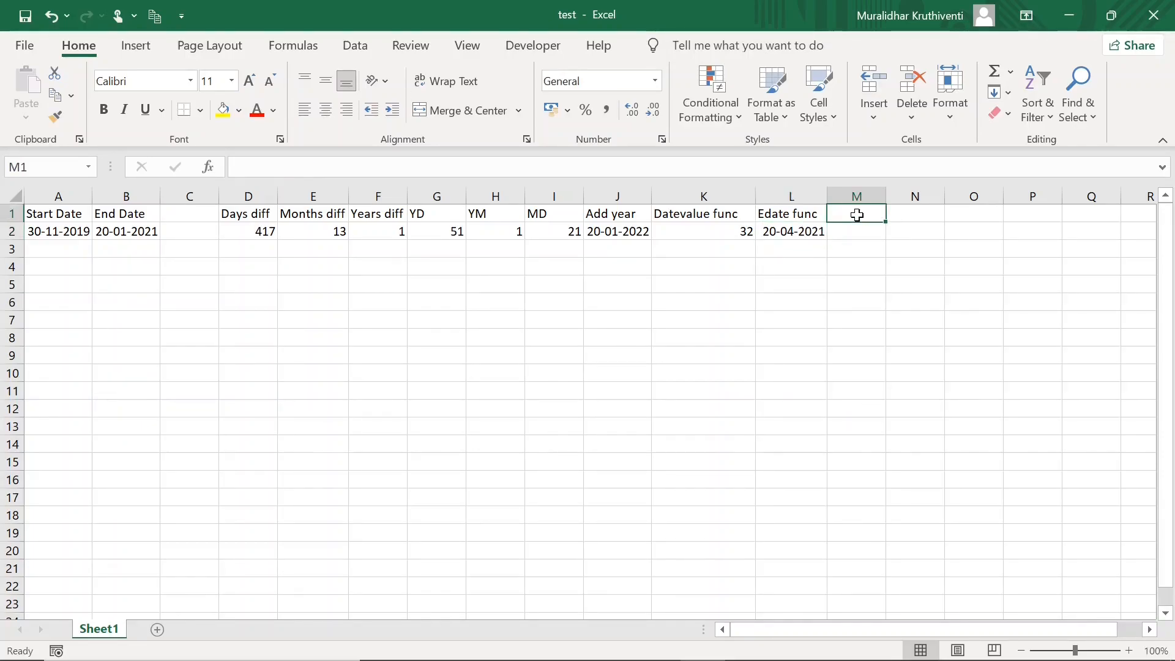
pyautogui.write('EO')
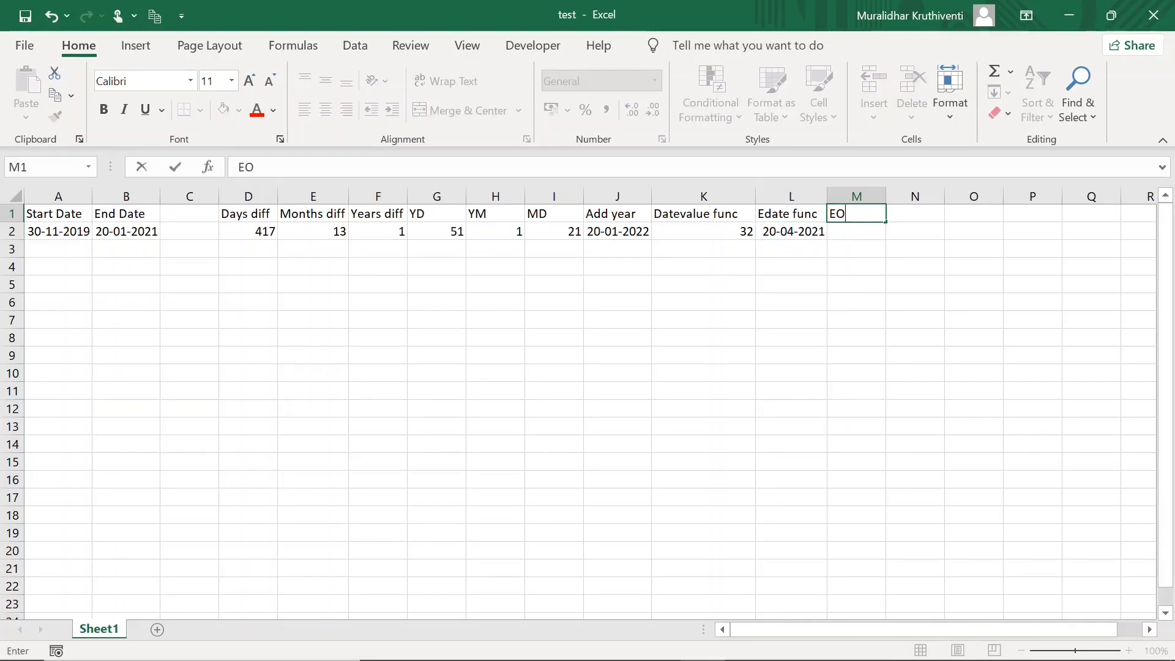
pyautogui.write('Month')
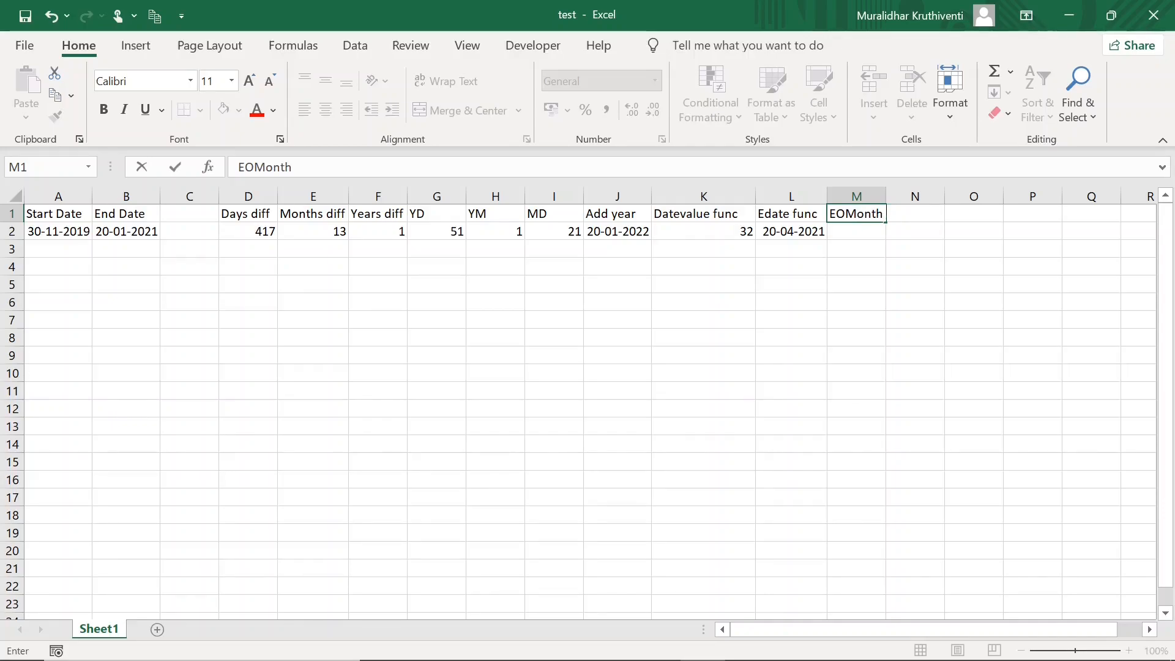
pyautogui.write(' func')
pyautogui.click(893, 230)
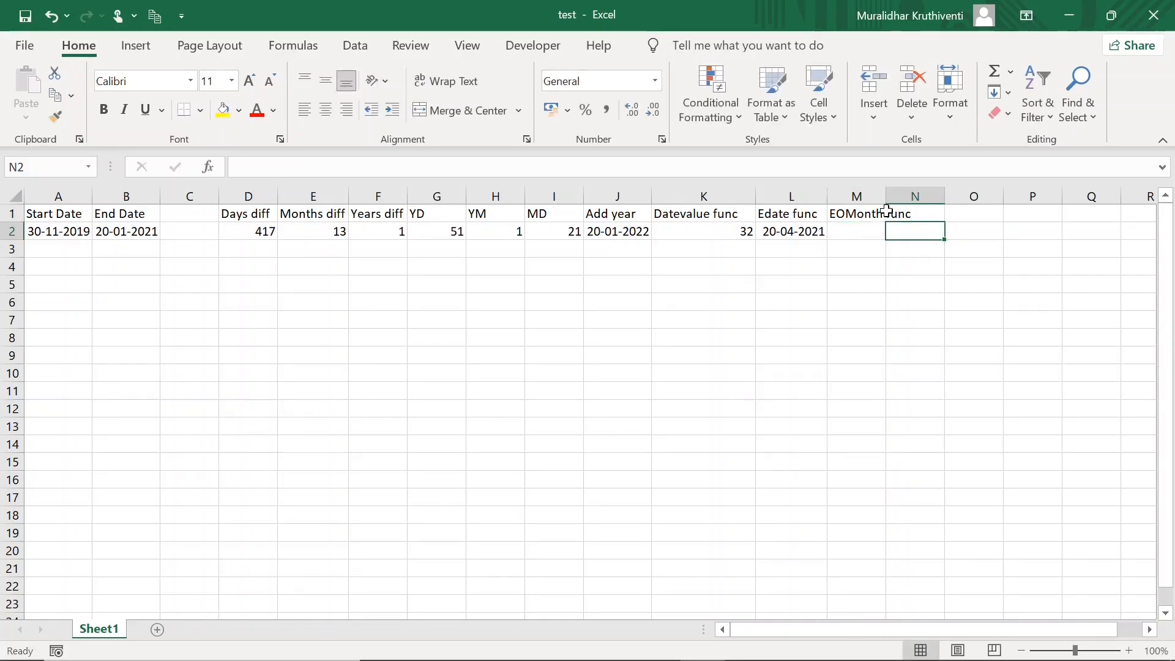
# - Fit column M to its heading and calculate the month end three months after the end date in M2 with =EOMONTH(B2,3)
pyautogui.doubleClick(886, 195)
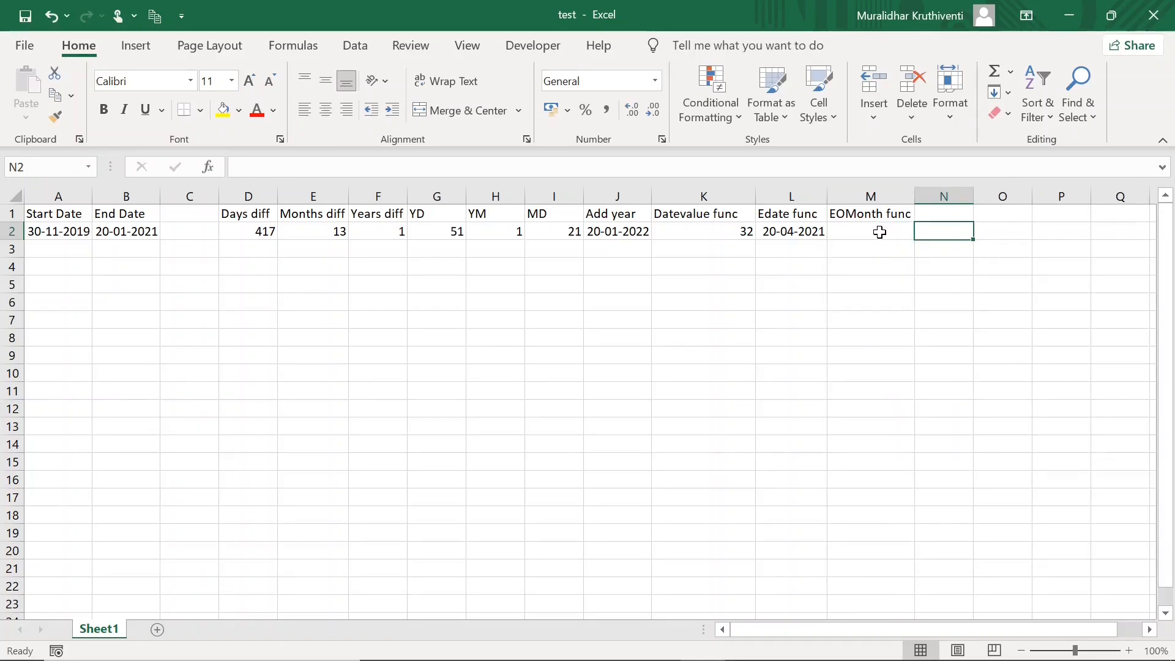
pyautogui.click(879, 232)
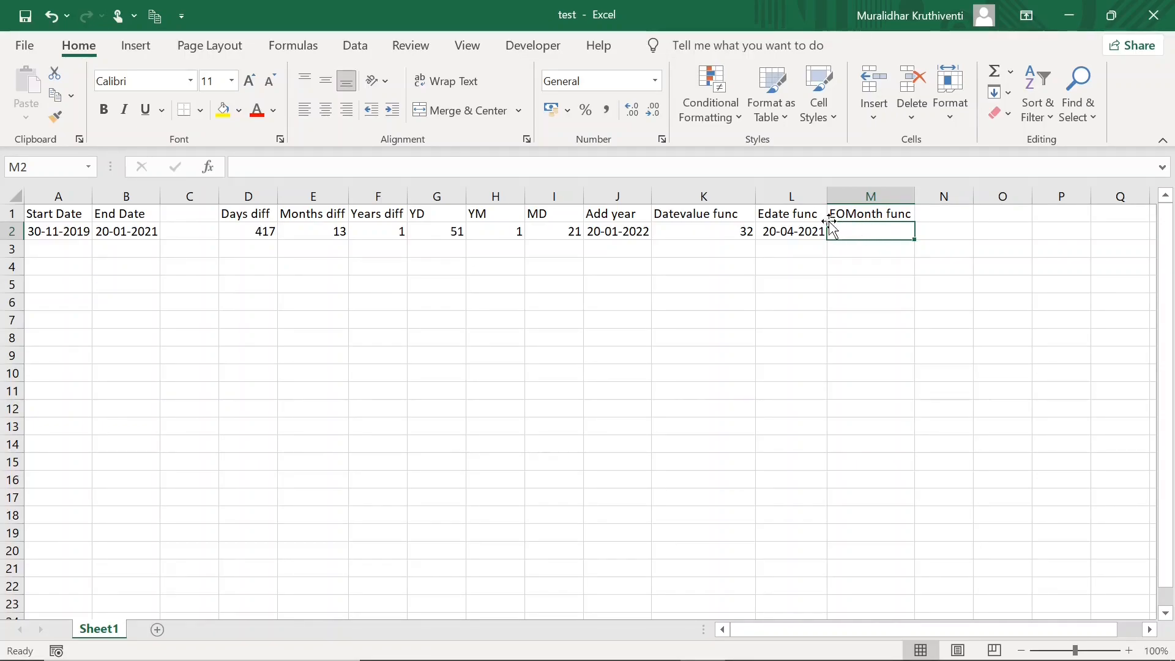
pyautogui.click(787, 234)
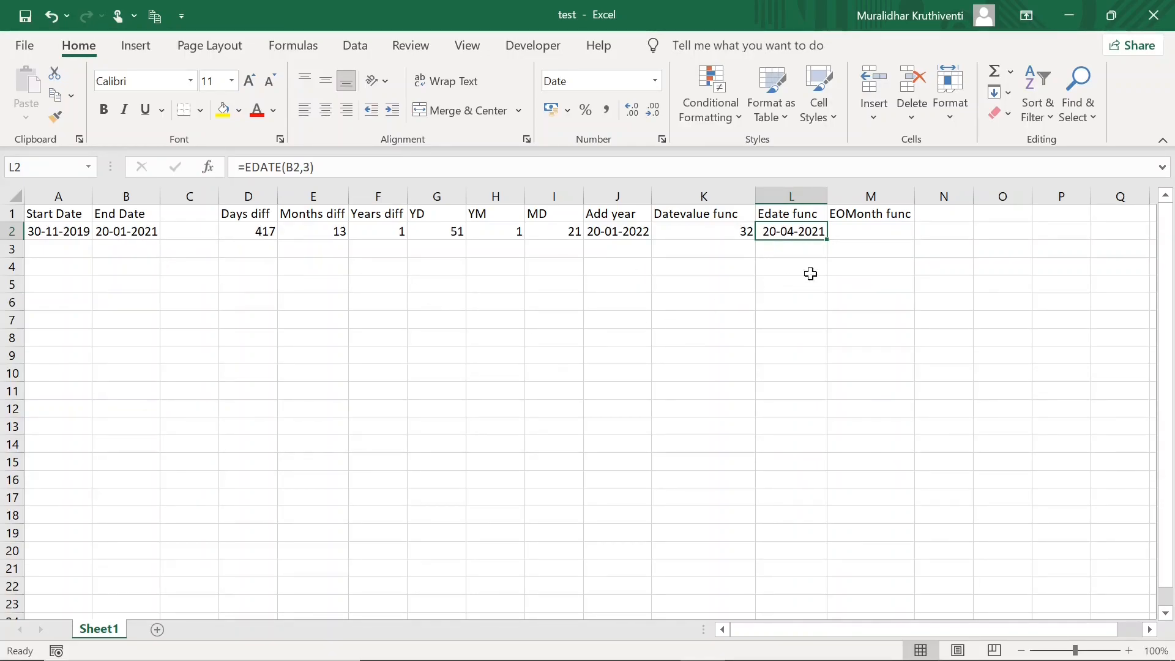
pyautogui.click(852, 233)
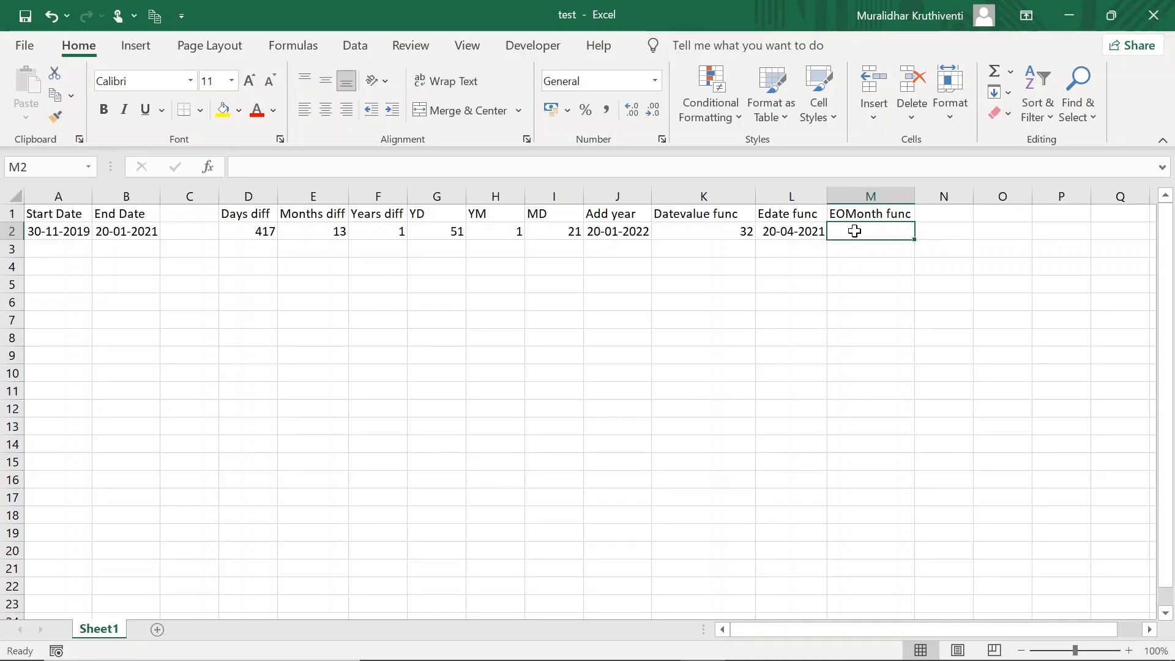
pyautogui.write('=')
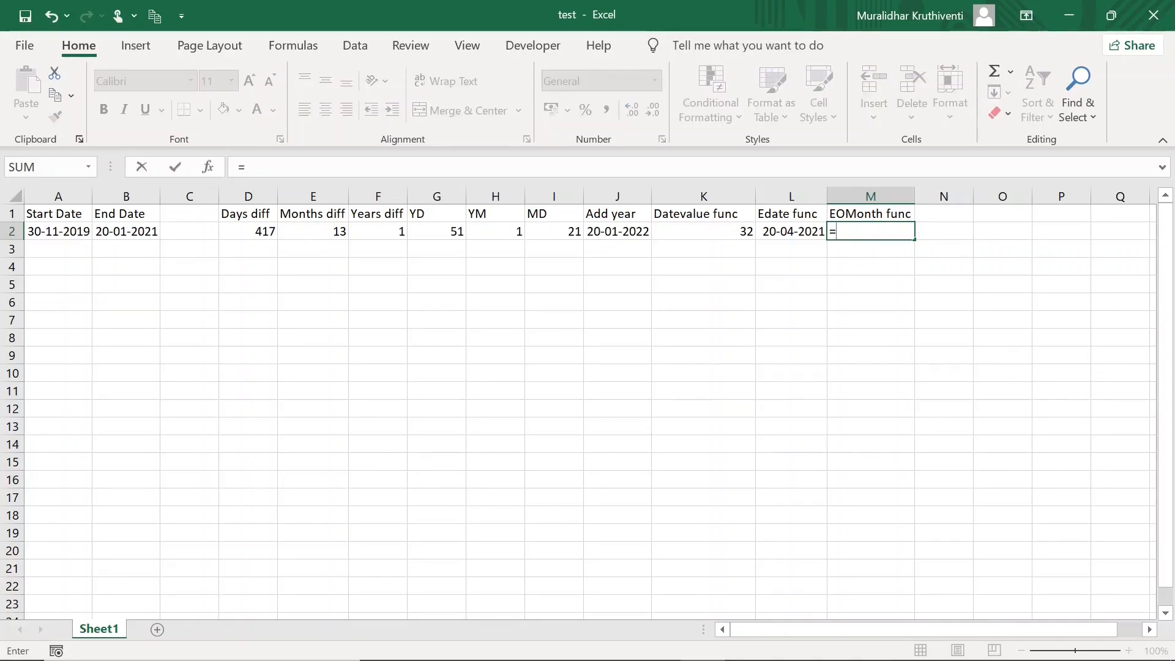
pyautogui.write('Eomonth')
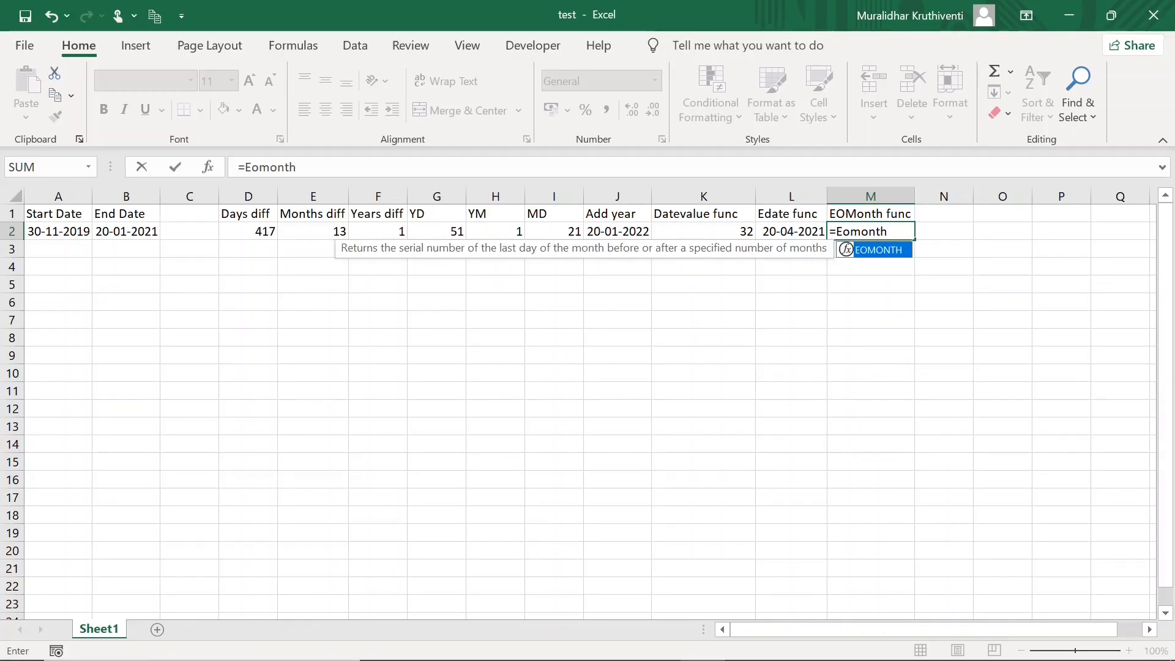
pyautogui.write('(')
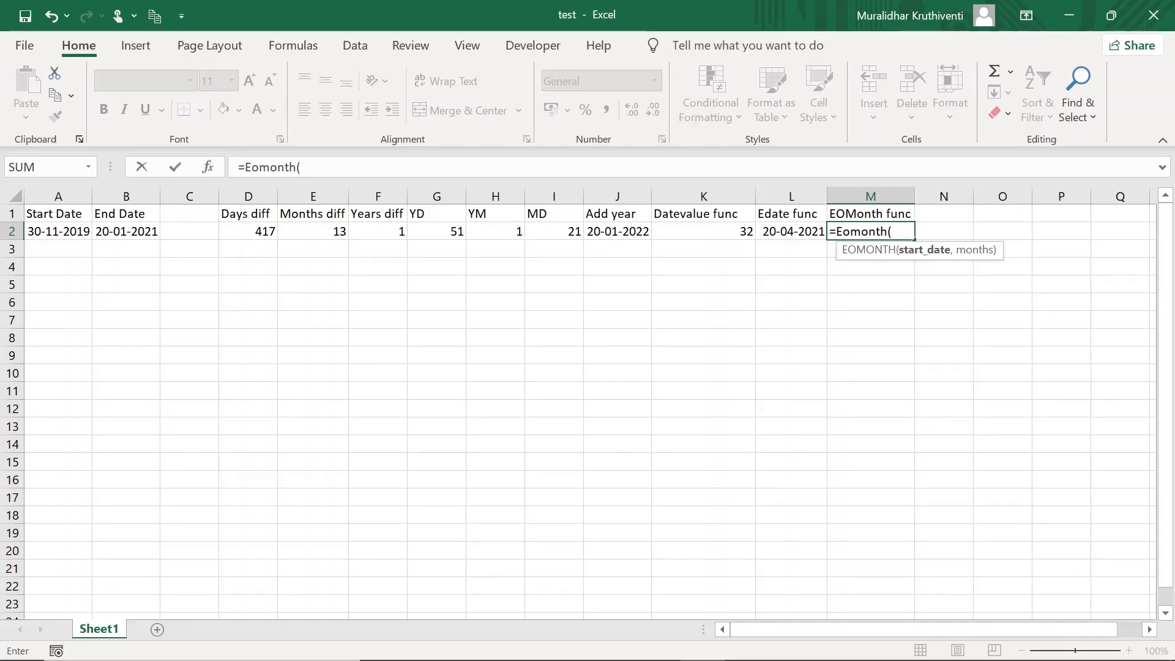
pyautogui.write('B2')
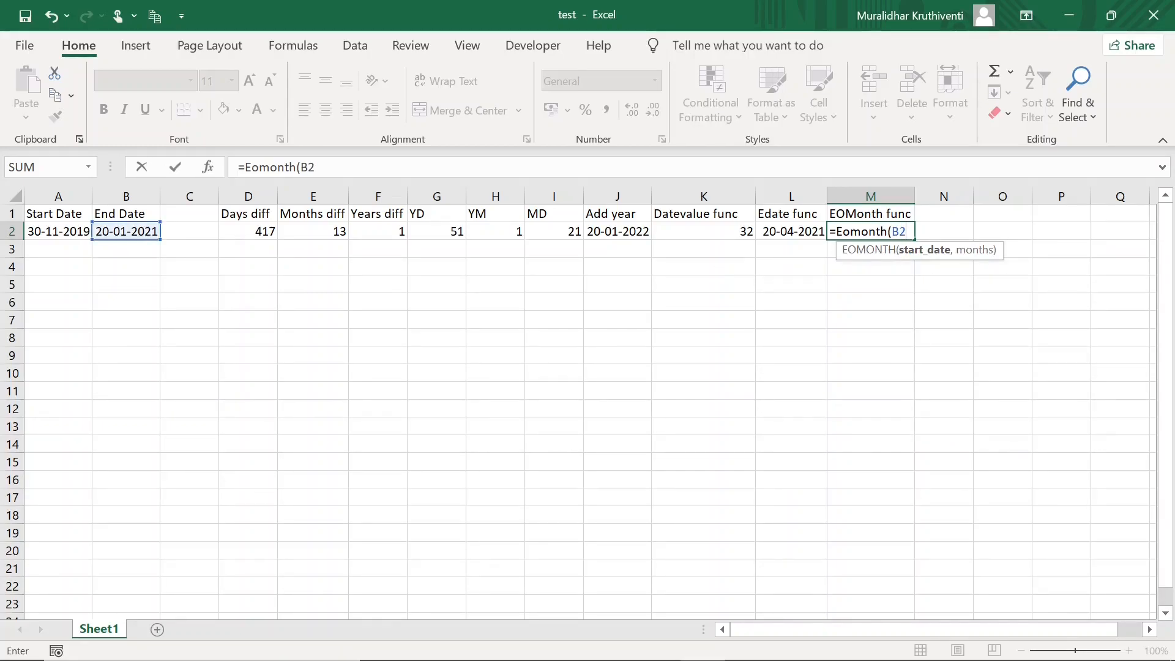
pyautogui.write(',3)')
pyautogui.press('Return')
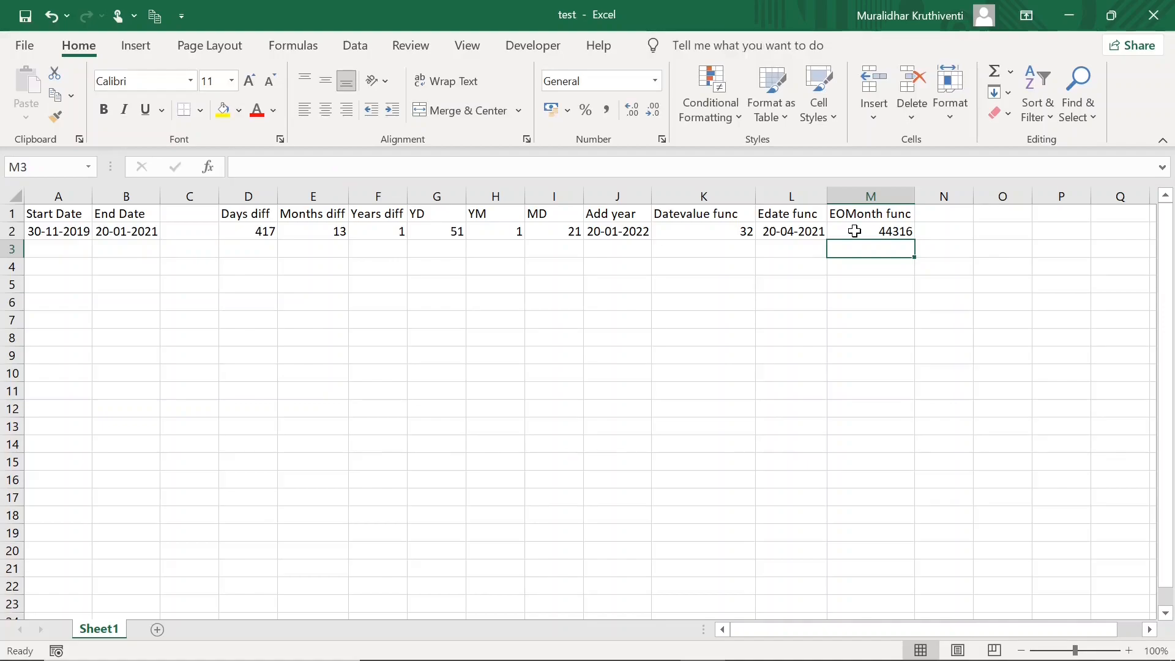
# - Format the EOMONTH result in M2 as a Date of type *14-03-2012
pyautogui.click(898, 232)
pyautogui.rightClick(898, 232)
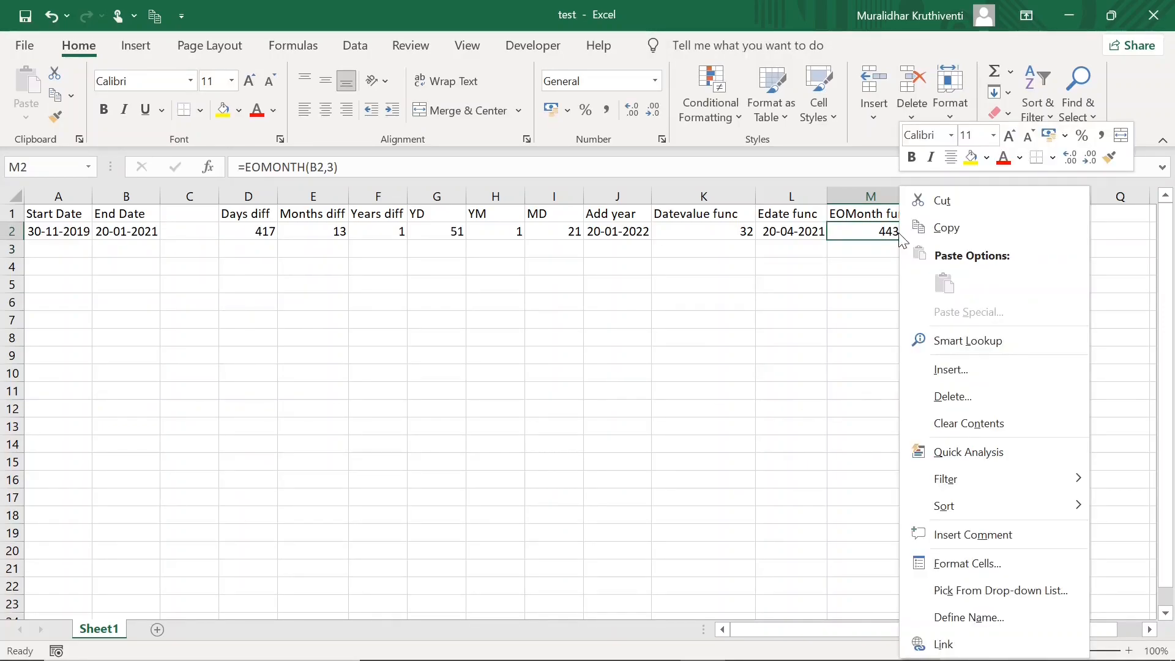
pyautogui.click(1001, 562)
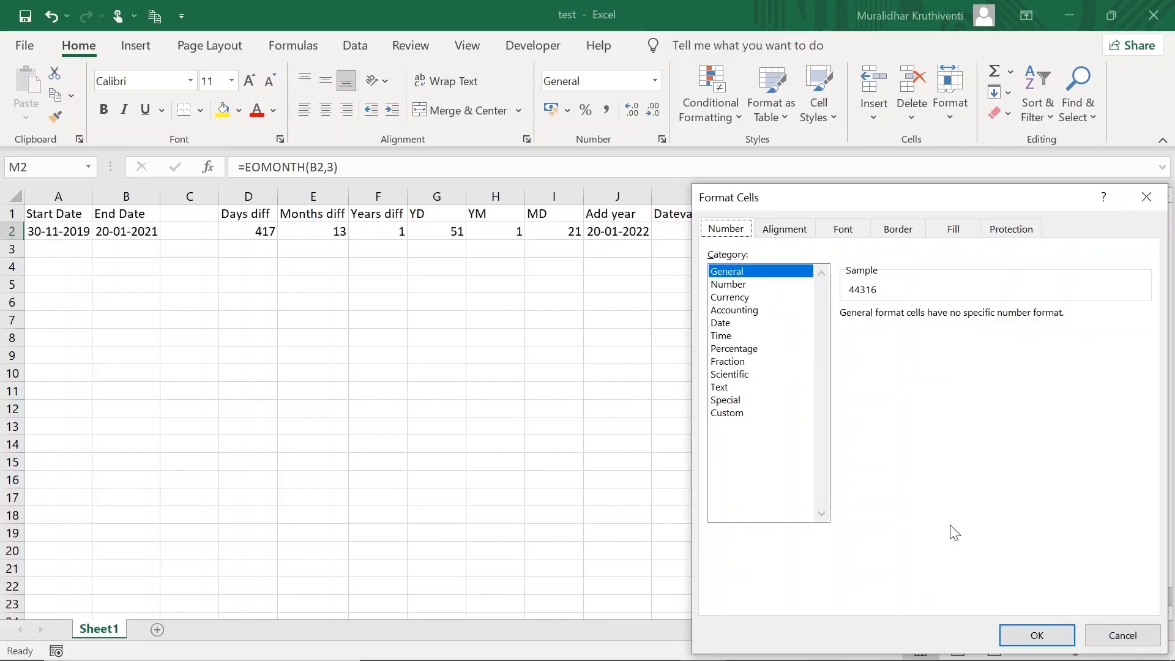
pyautogui.click(727, 324)
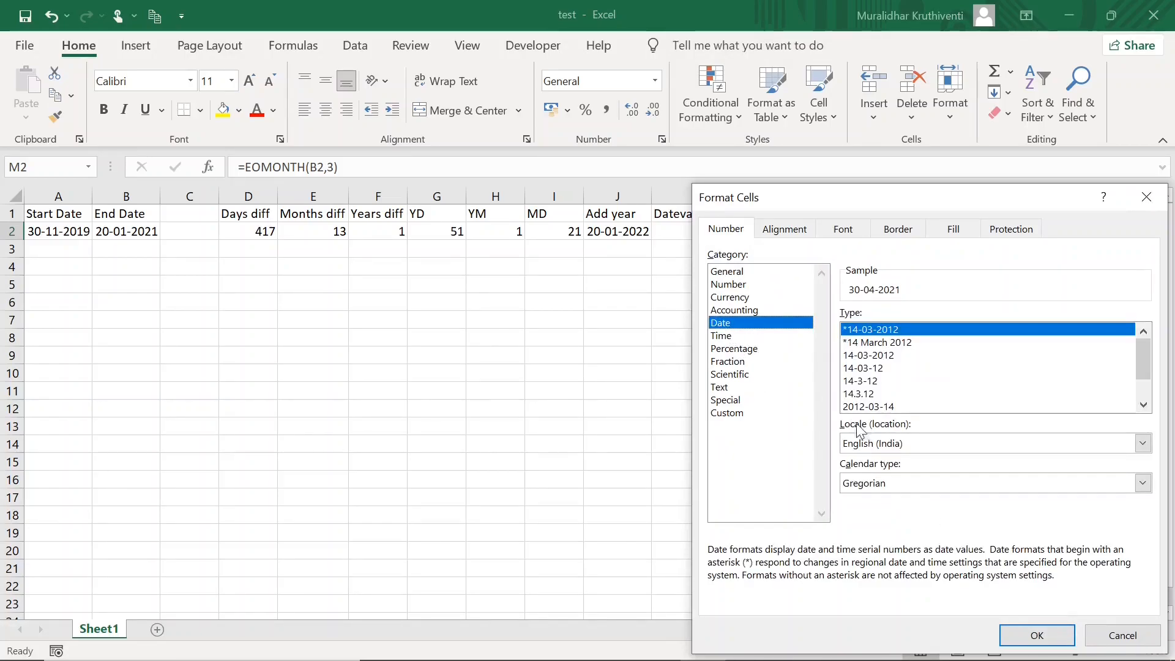
pyautogui.click(1037, 636)
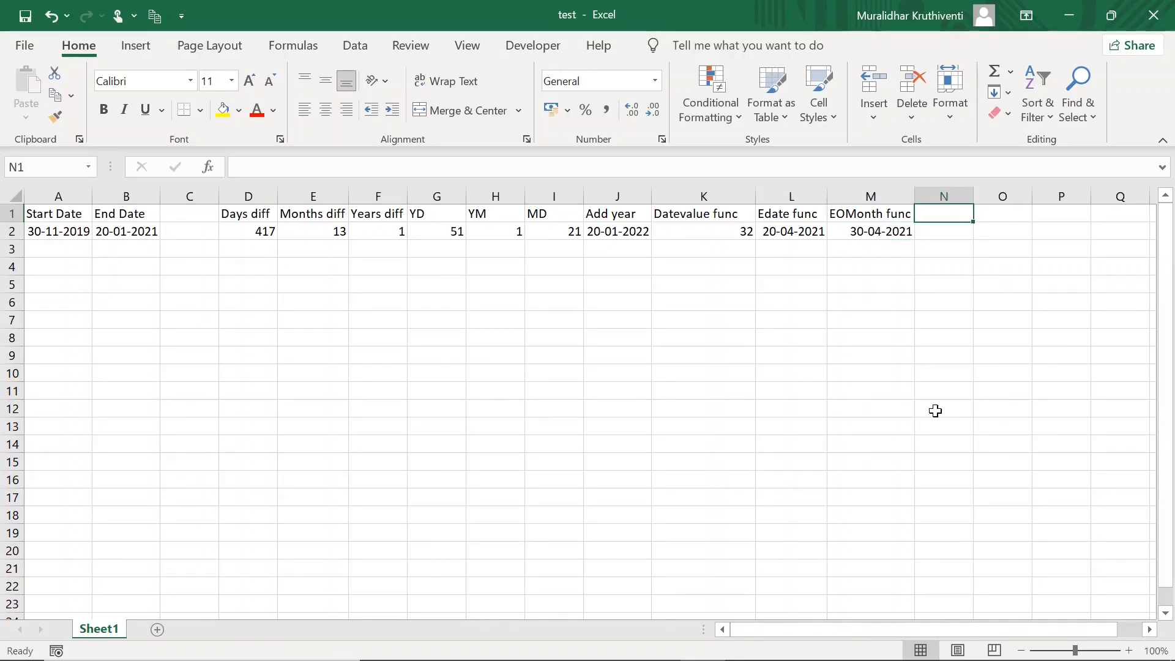
# - Enter the heading "today" in cell N1 and return the current date in N2 with =TODAY()
pyautogui.write('today')
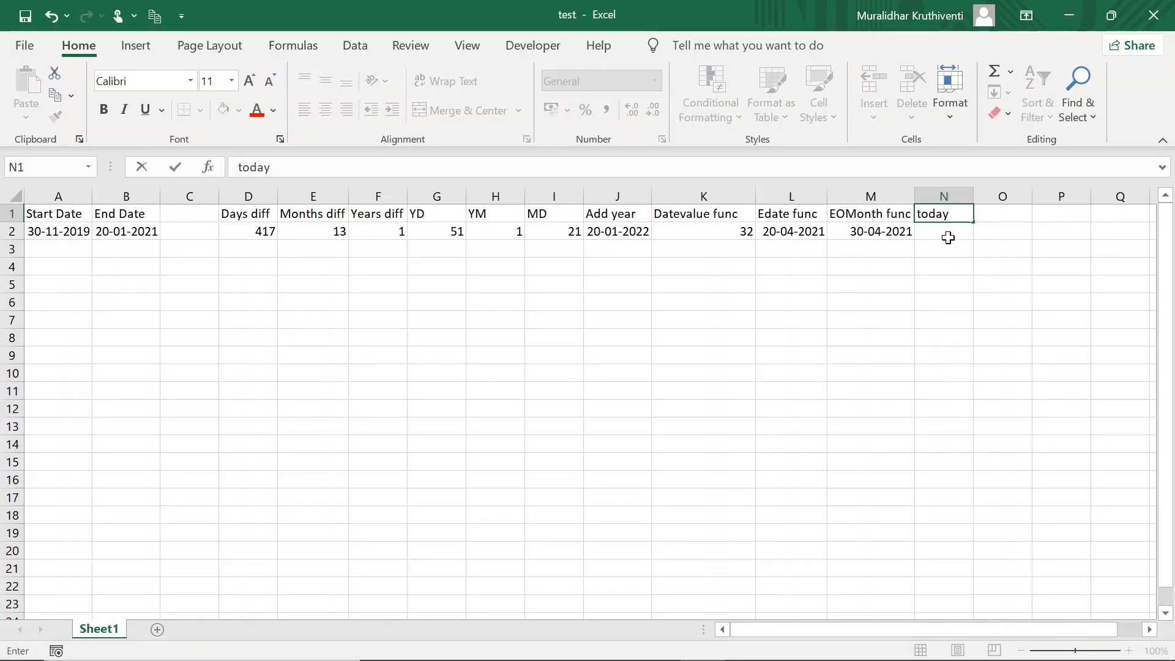
pyautogui.click(948, 238)
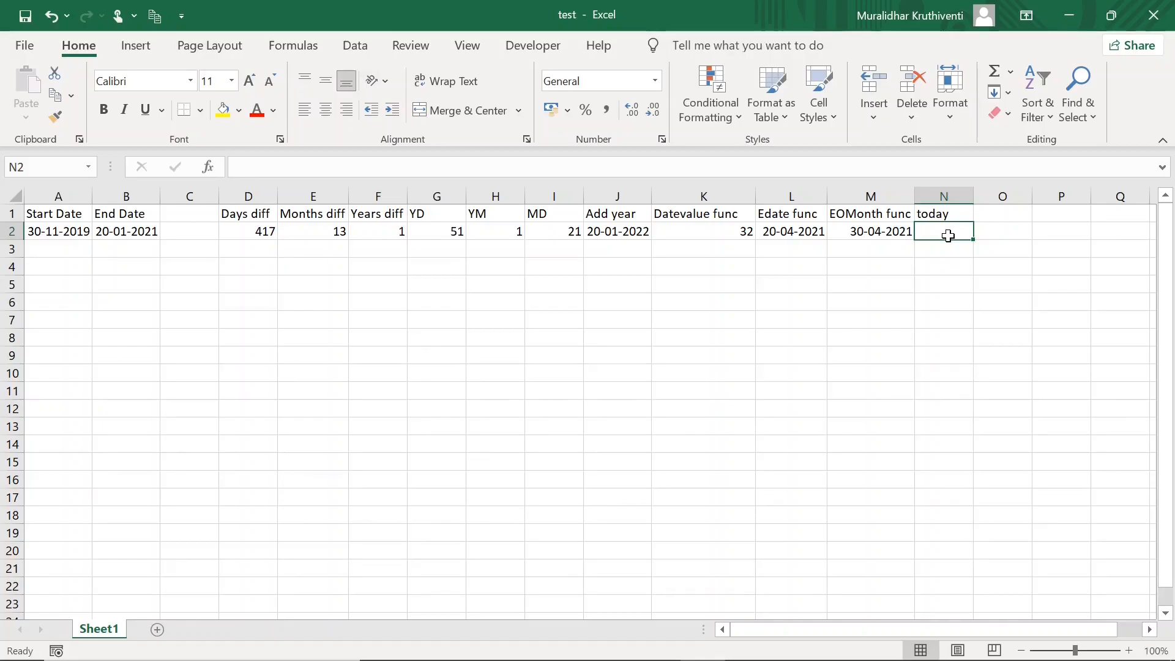
pyautogui.write('=to')
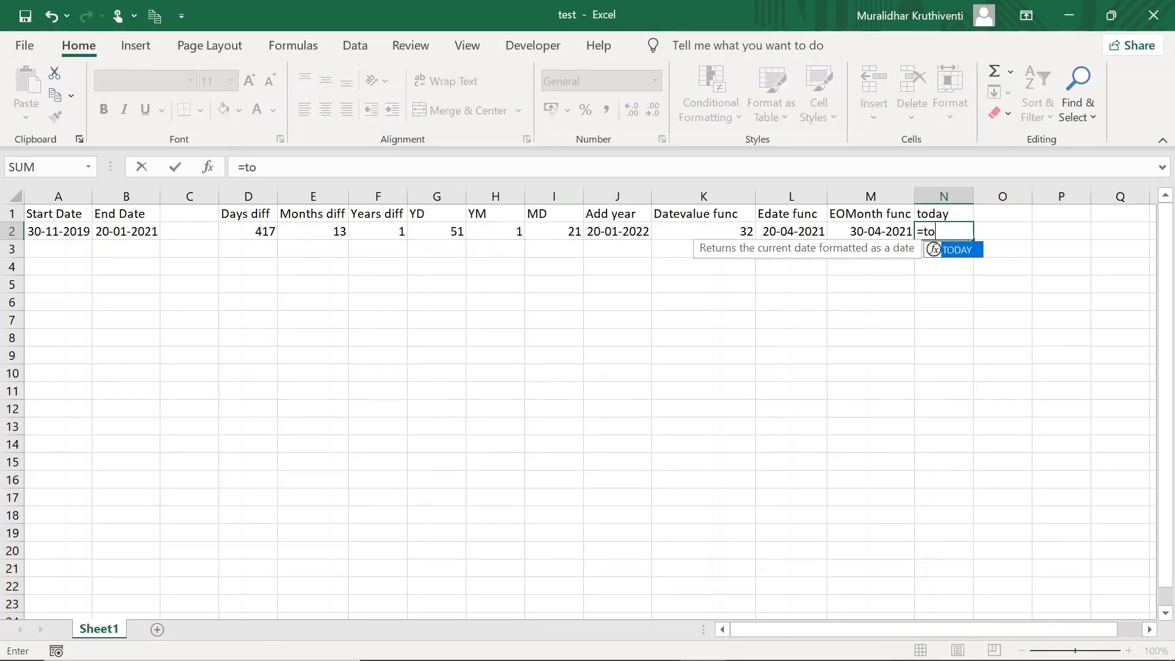
pyautogui.write('day()')
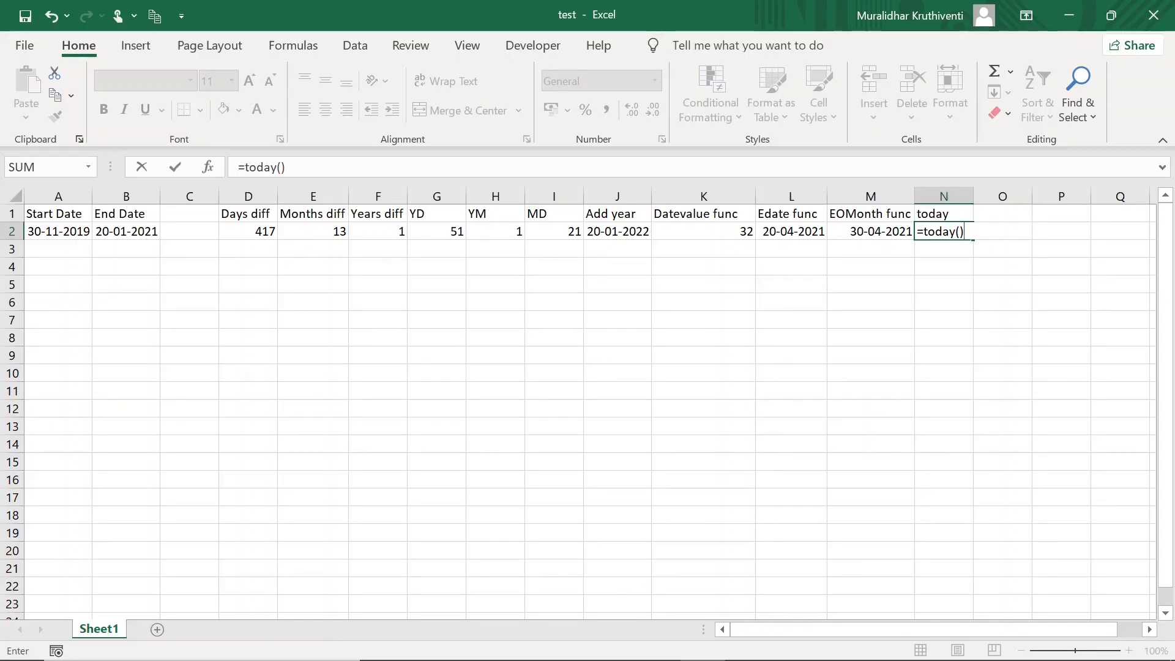
pyautogui.press('Return')
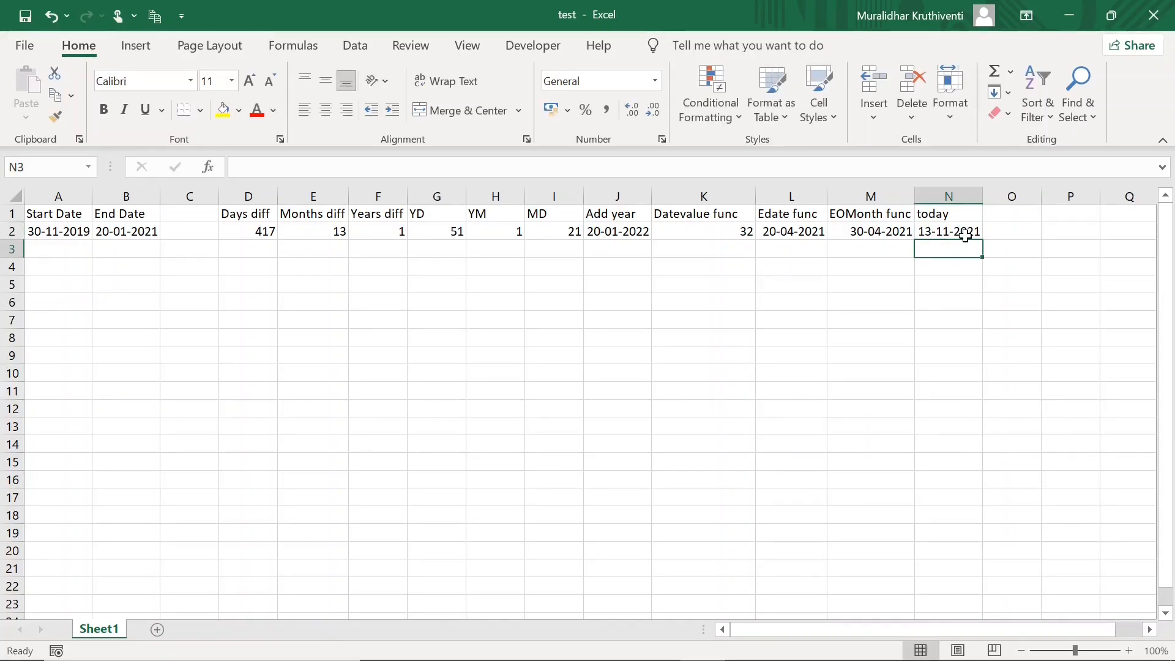
# - Enter the heading "weekday" in cell O1 and select O2 below it
pyautogui.moveTo(1077, 649)
pyautogui.click(1010, 219)
pyautogui.write('w')
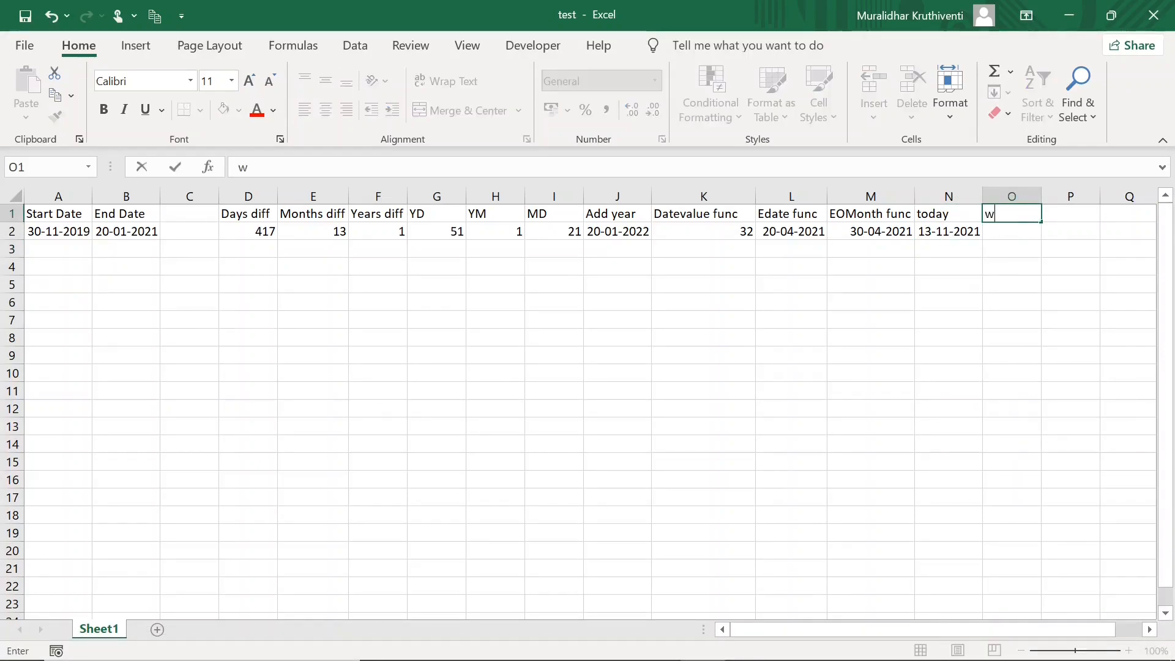
pyautogui.write('eekday')
pyautogui.click(1006, 231)
pyautogui.rightClick(1008, 234)
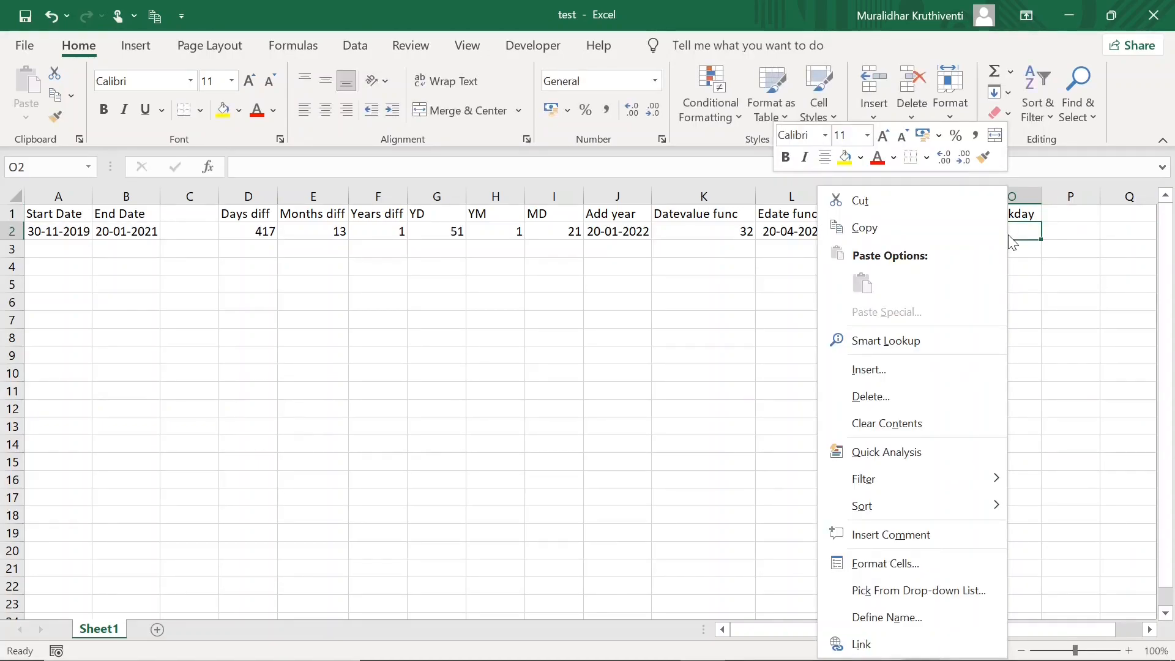
pyautogui.click(1008, 233)
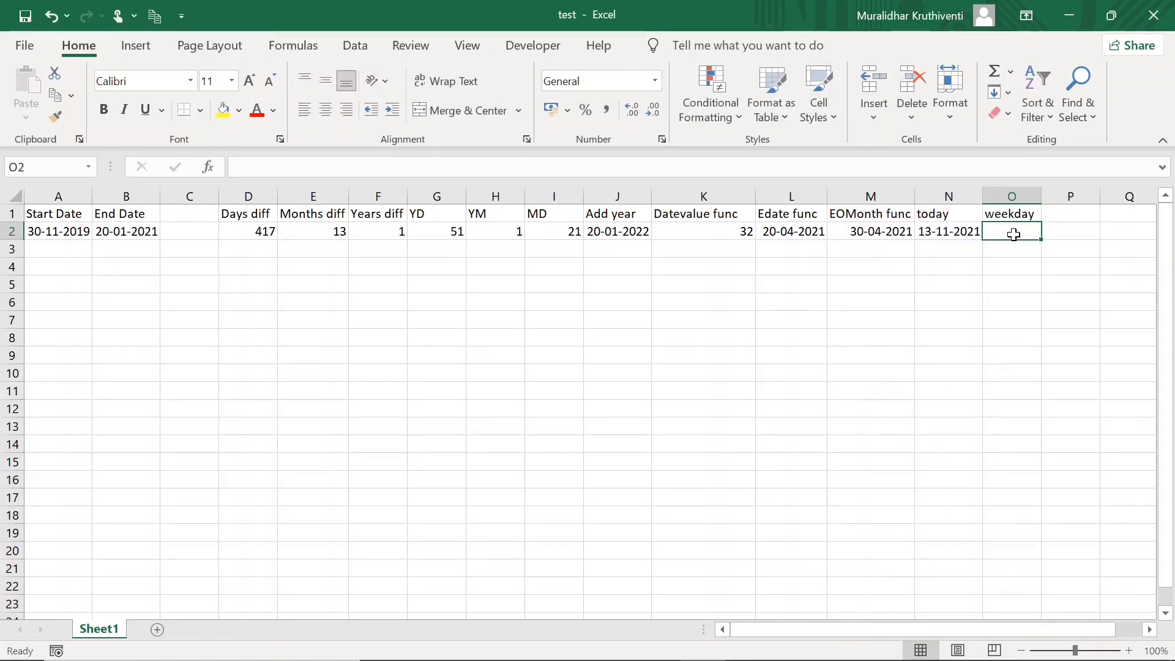
# - Return the day-of-week number of today's date in O2 with =WEEKDAY(N2)
pyautogui.click(950, 232)
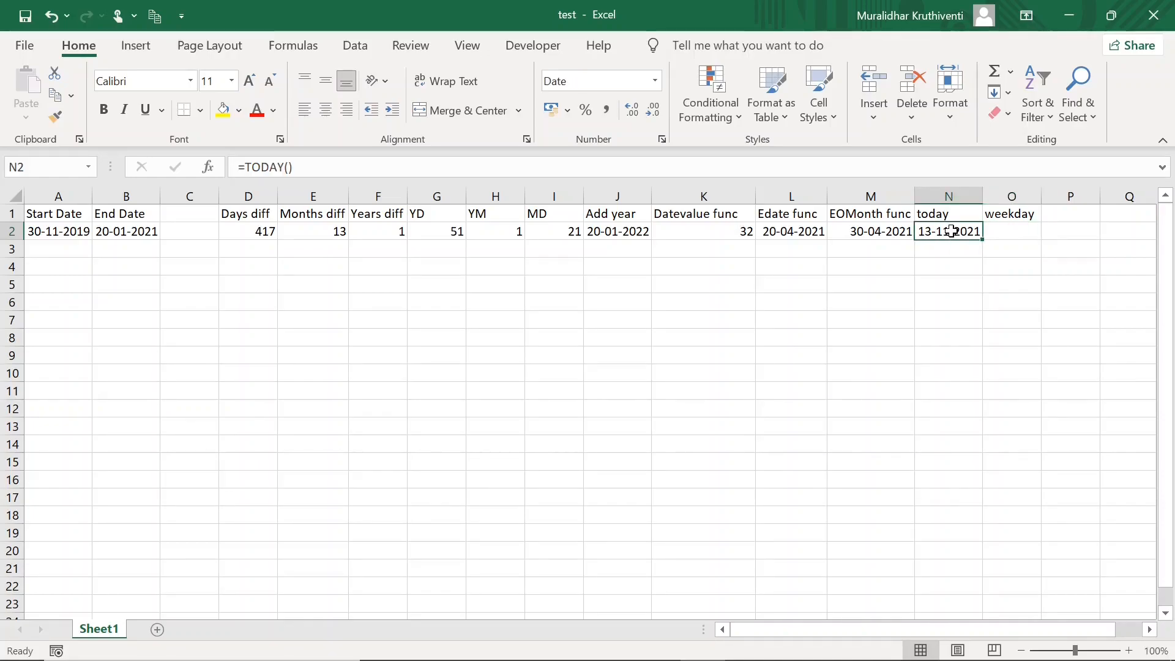
pyautogui.click(996, 234)
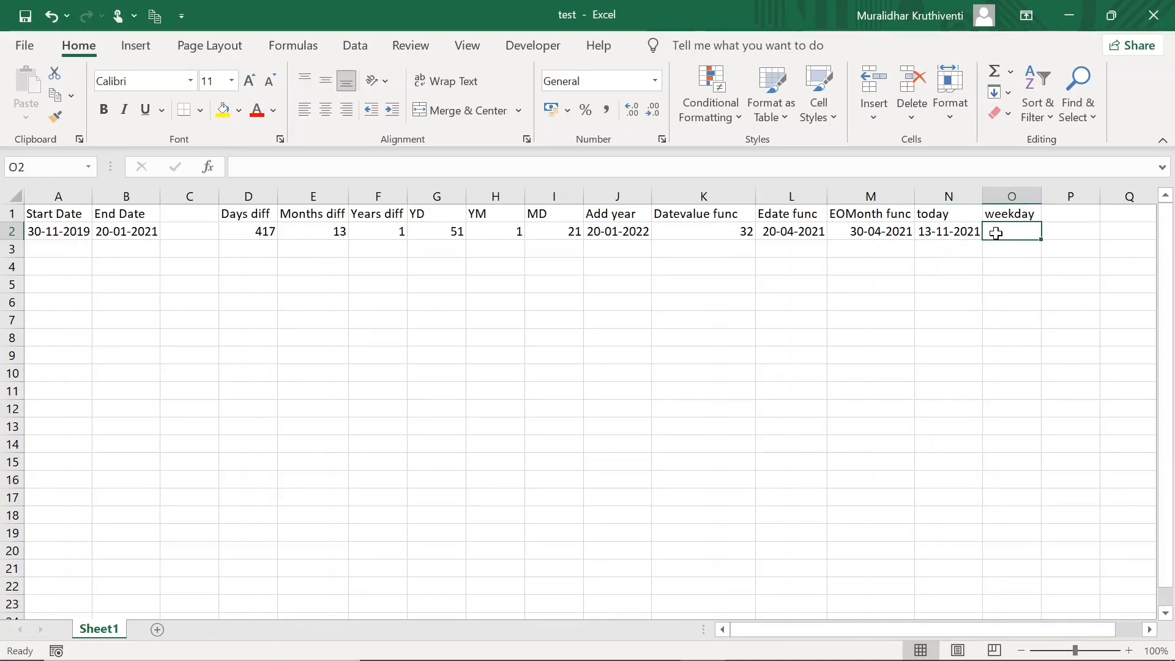
pyautogui.write('=')
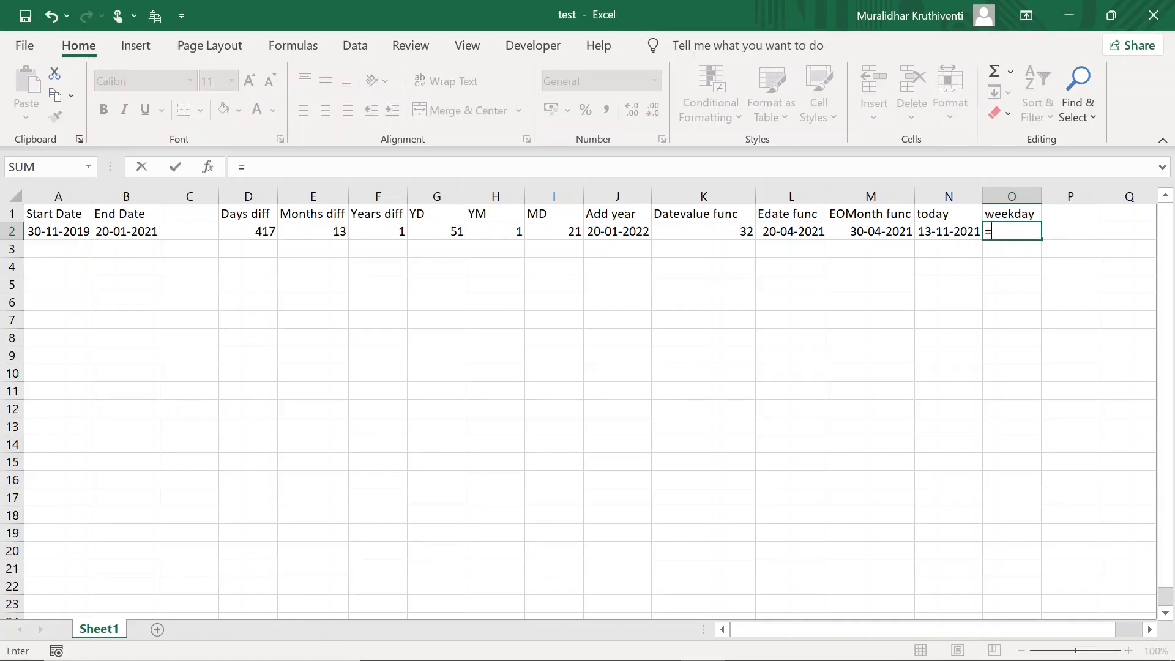
pyautogui.write('weekda')
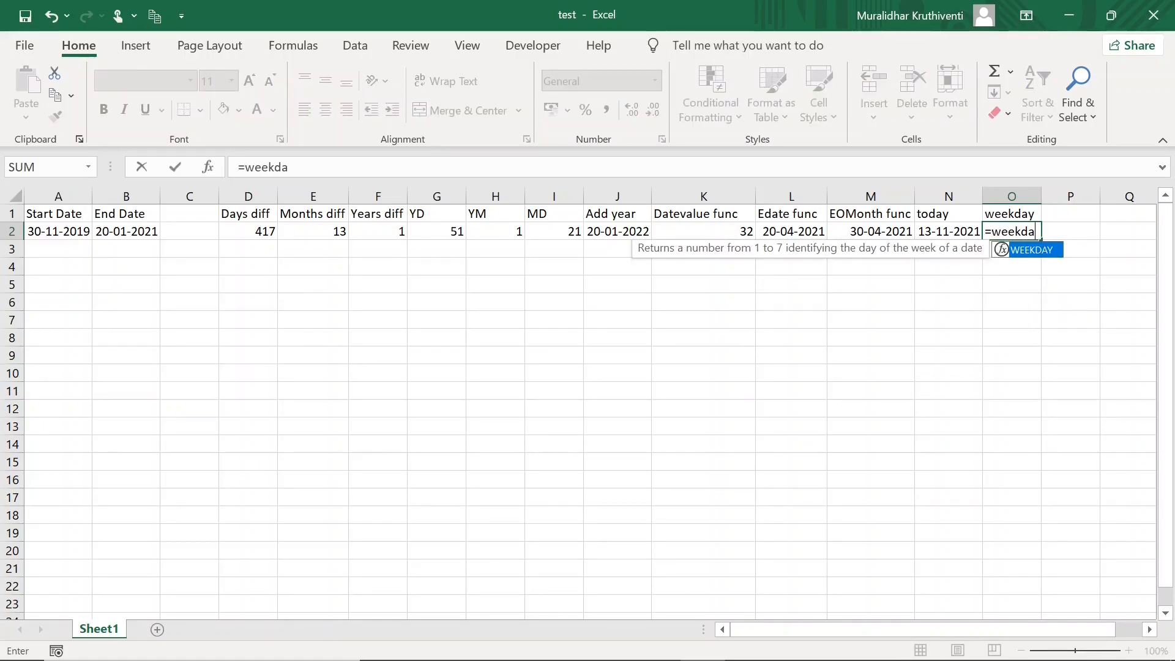
pyautogui.write('y(')
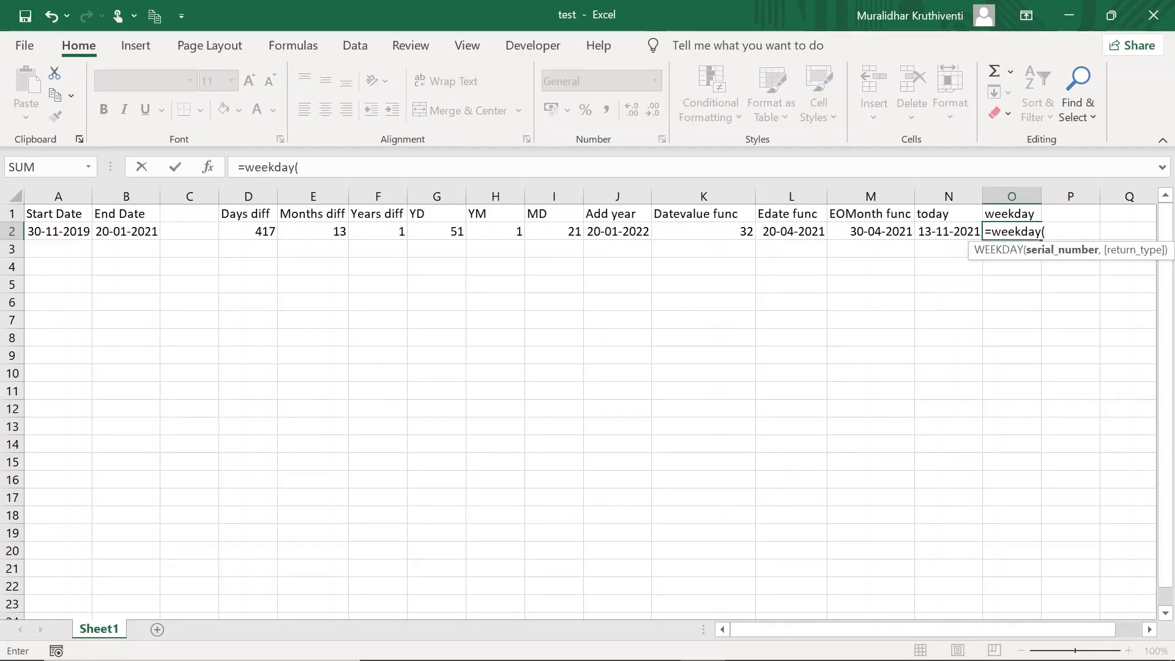
pyautogui.write('N2')
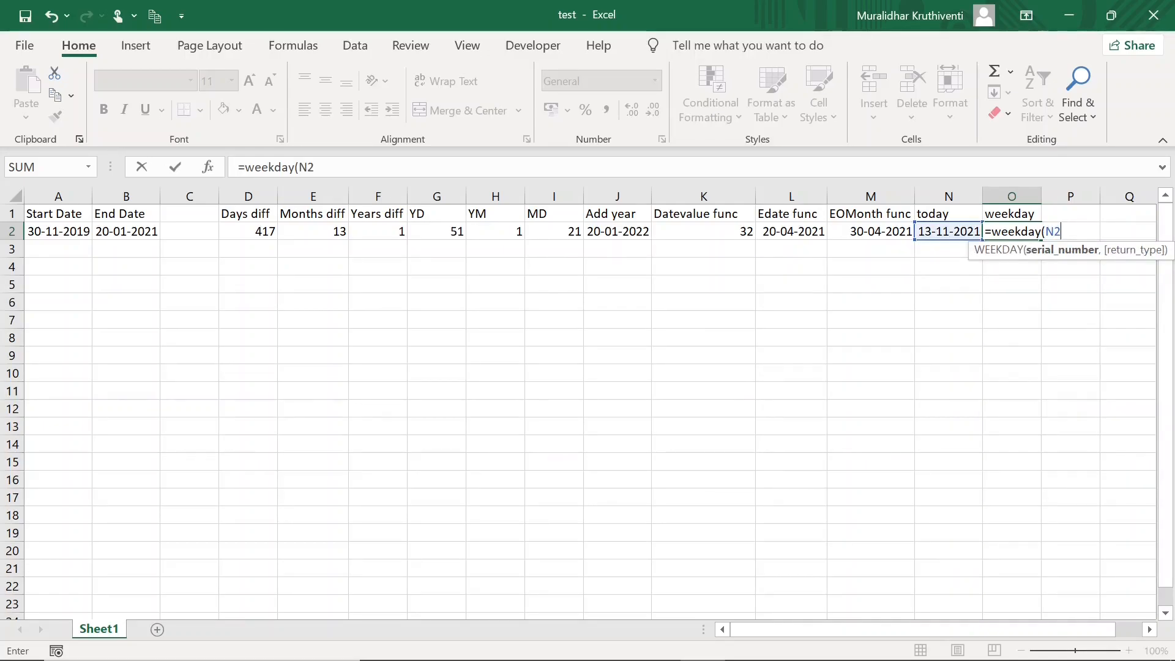
pyautogui.write(')')
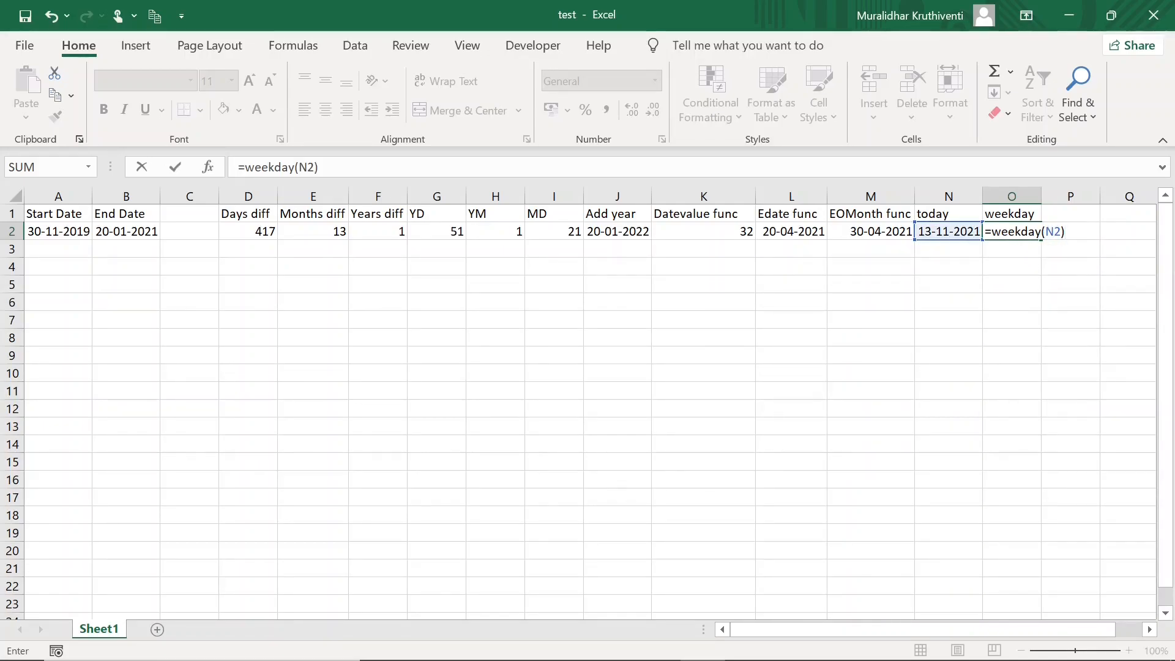
pyautogui.press('Return')
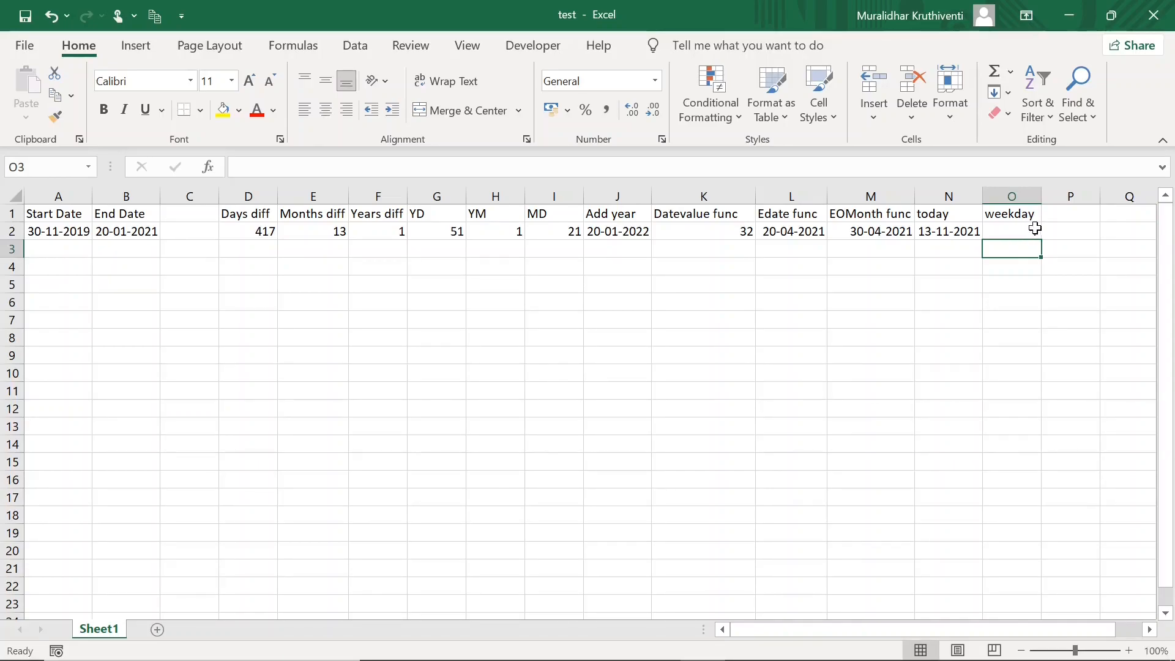
# - Enter the heading "now" in cell P1 and return the current date and time in P2 with =NOW()
pyautogui.click(1069, 217)
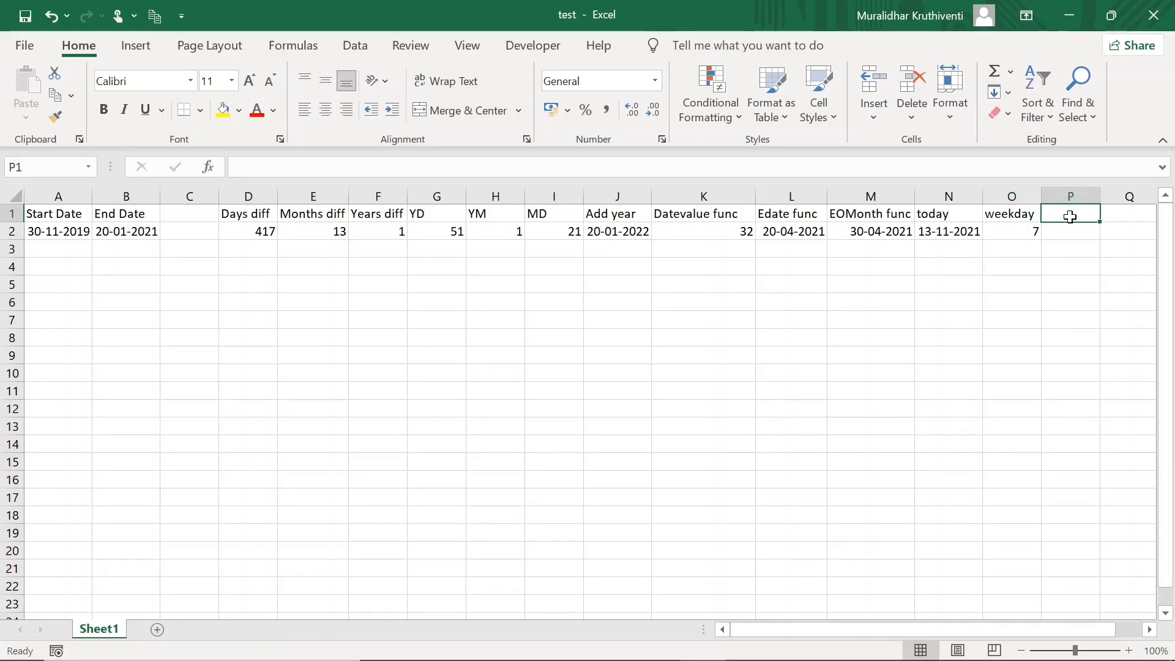
pyautogui.write('now')
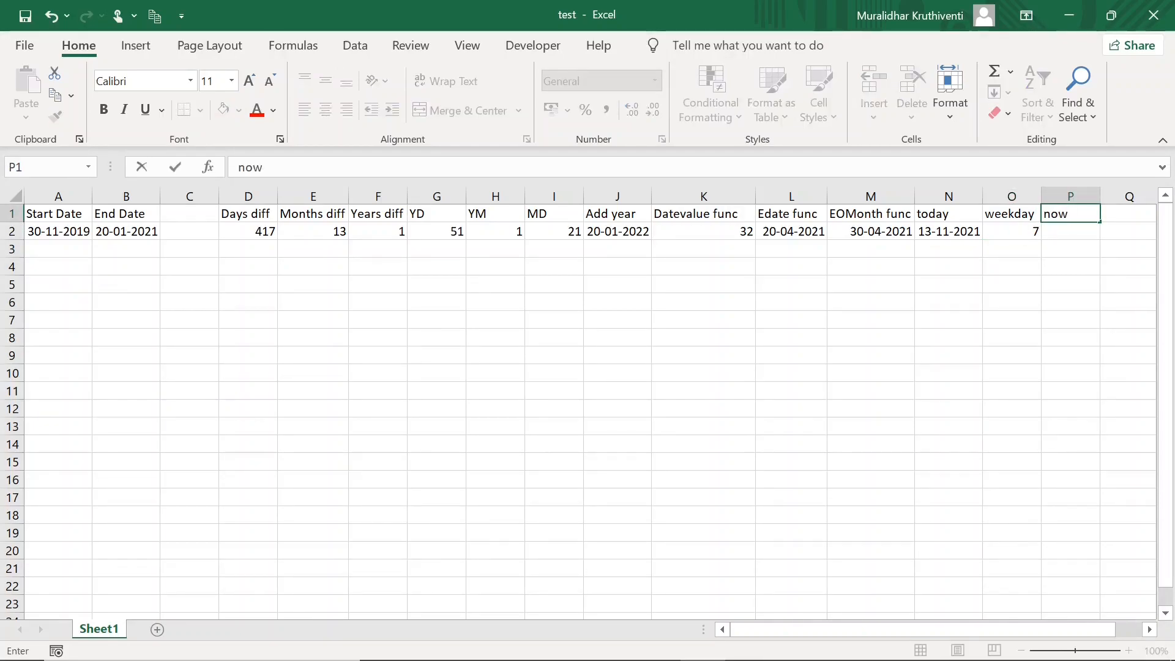
pyautogui.click(1069, 229)
pyautogui.write('=')
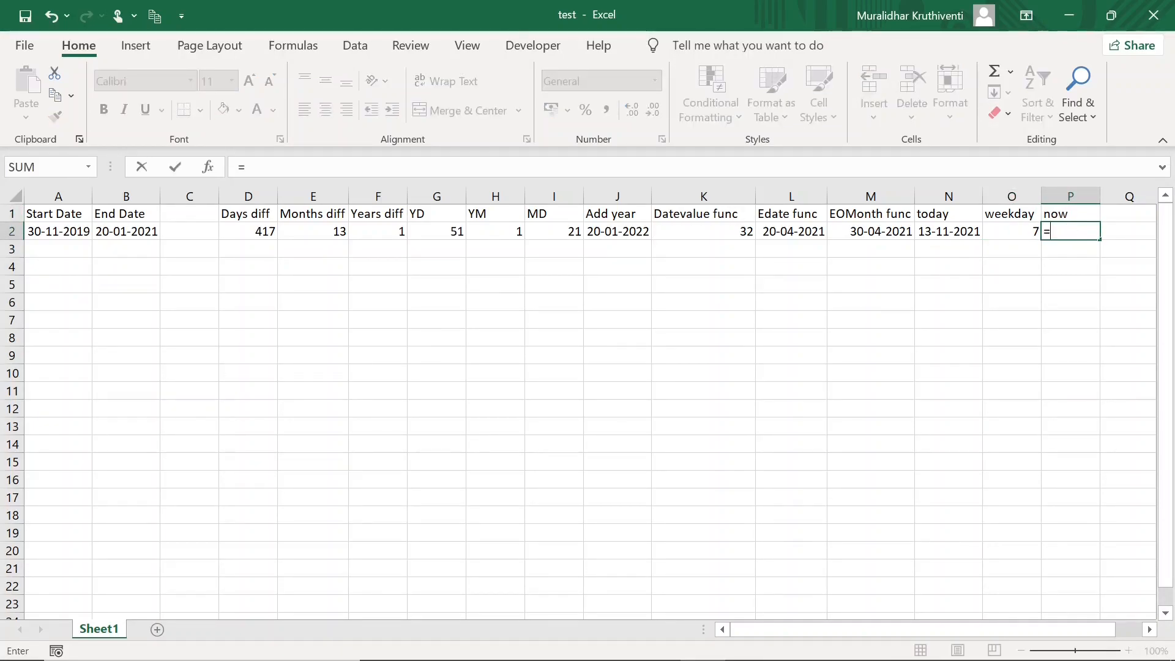
pyautogui.write('now')
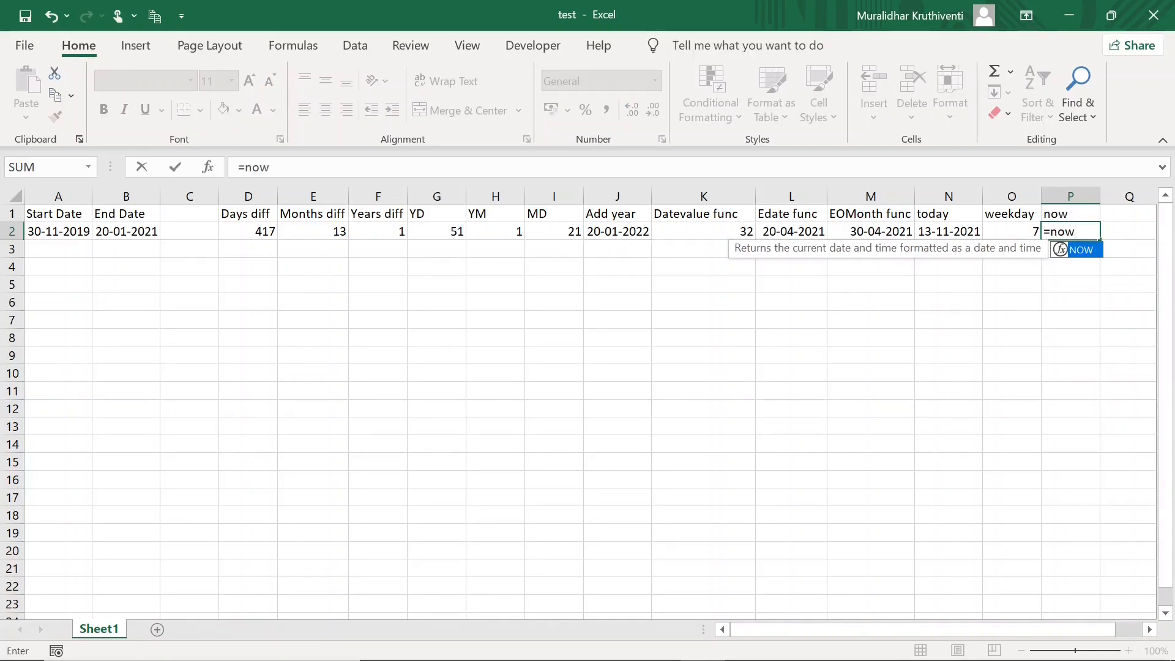
pyautogui.write('()')
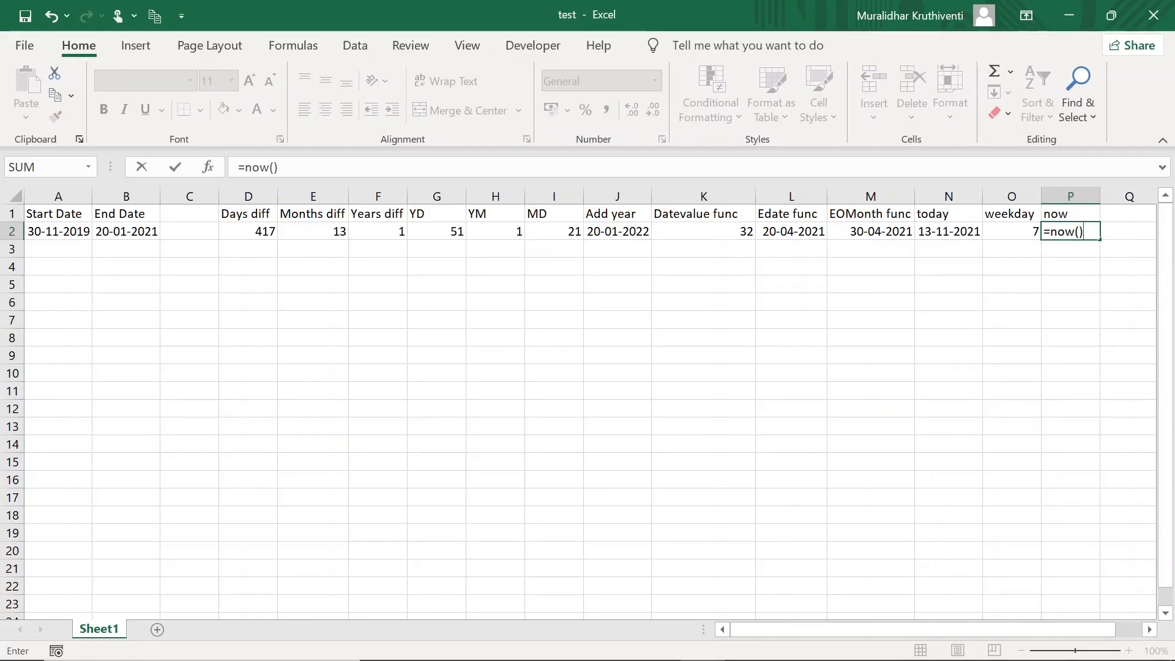
pyautogui.press('Return')
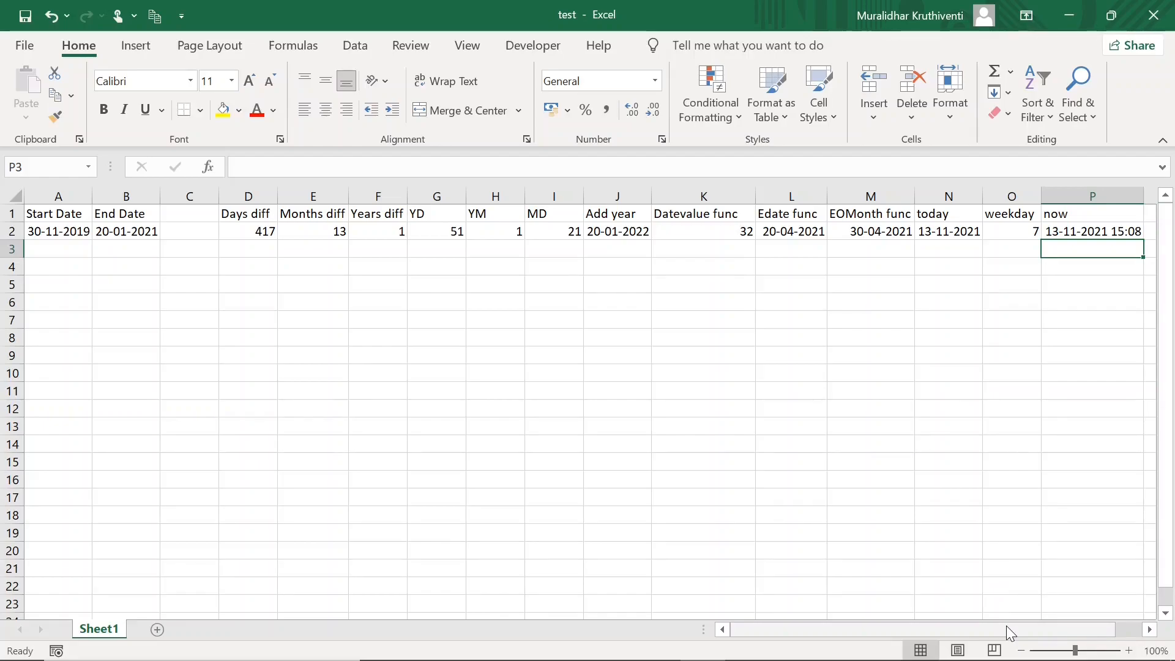
# - Enter the heading "time" in cell Q1, beside the "now" column
pyautogui.rightClick(1151, 631)
pyautogui.click(1041, 623)
pyautogui.click(1150, 629)
pyautogui.click(1149, 629)
pyautogui.click(1150, 629)
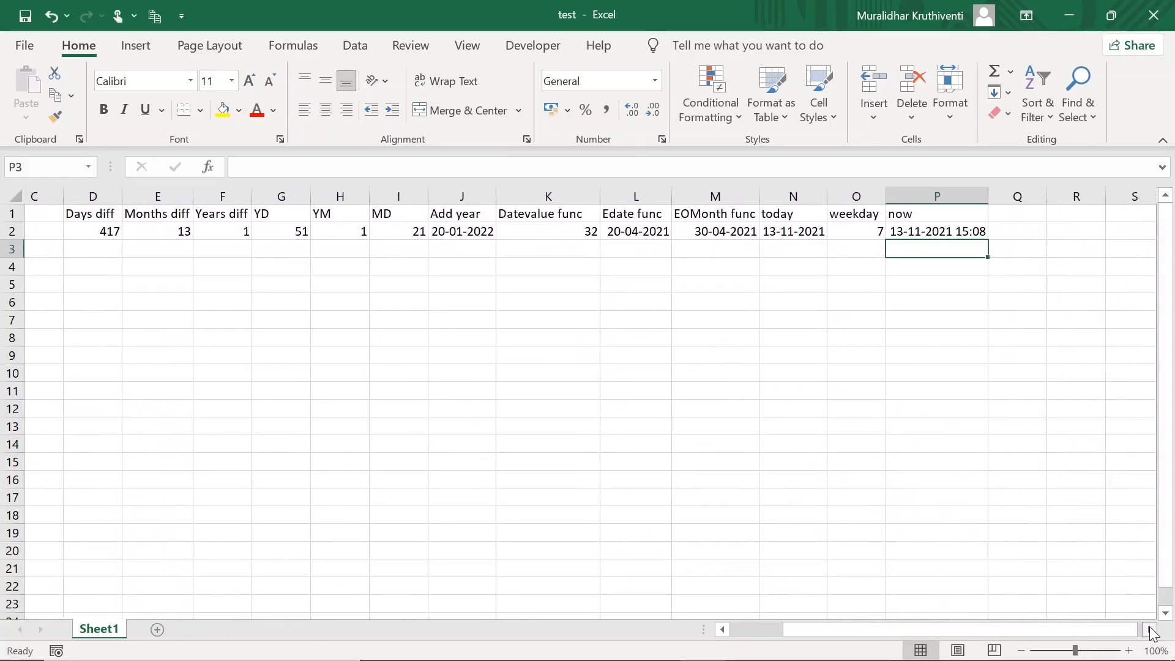
pyautogui.click(976, 215)
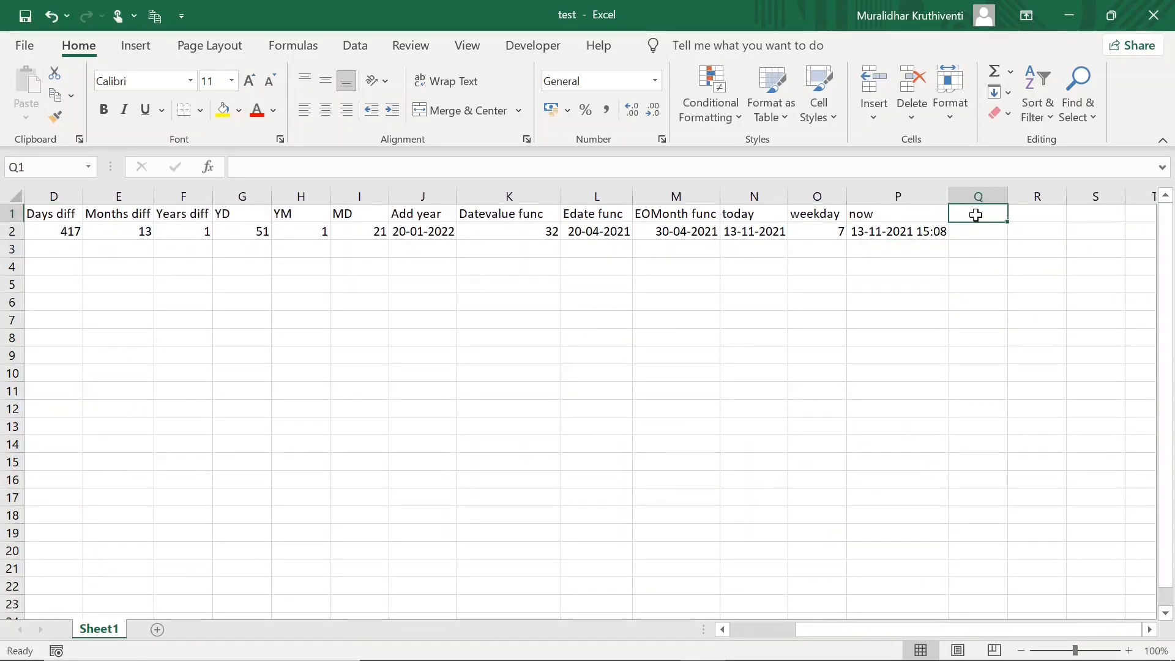
pyautogui.write('time')
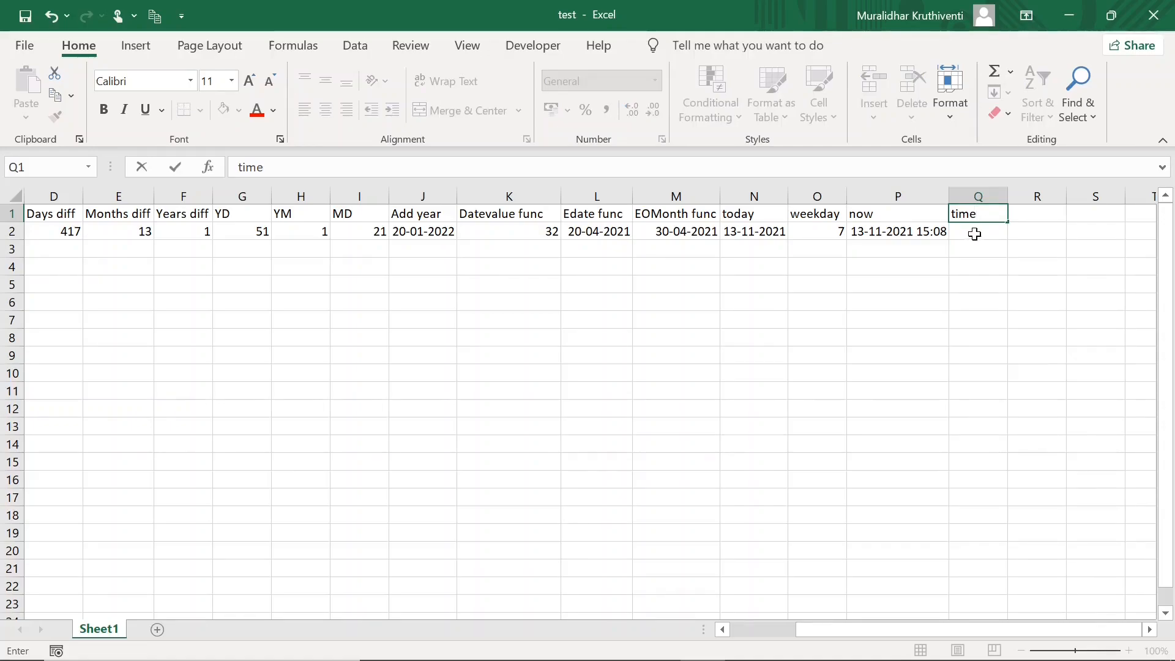
# - Build a time value from hour 10, minute 11 and second 12 in Q2 with =TIME(10,11,12)
pyautogui.click(974, 235)
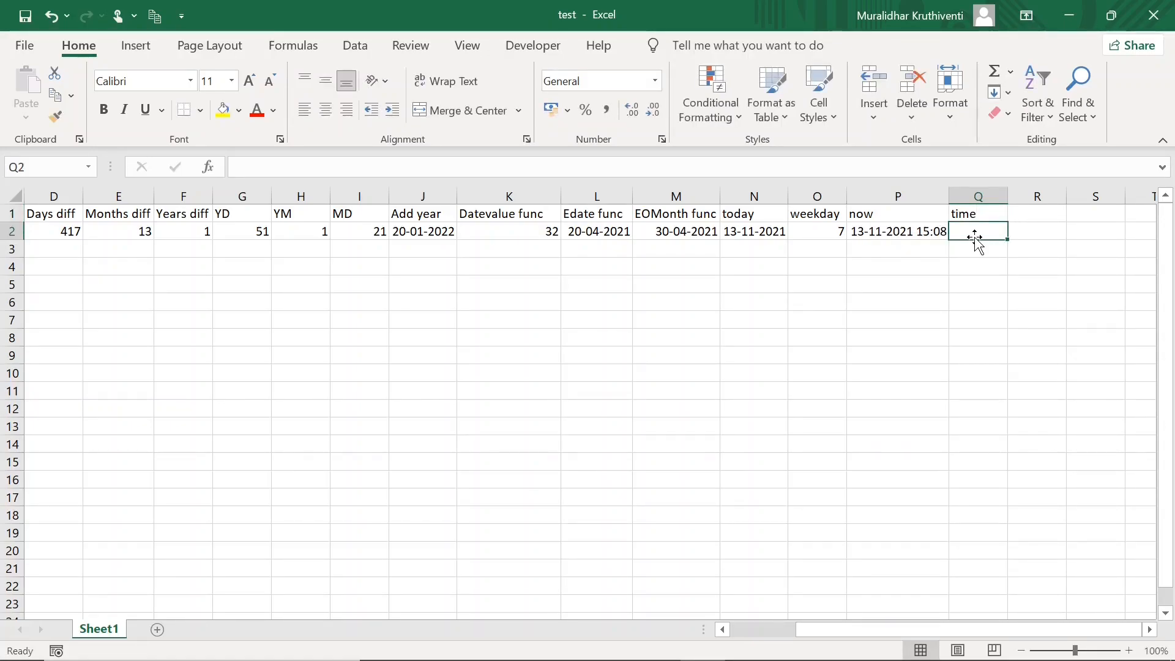
pyautogui.write('=time')
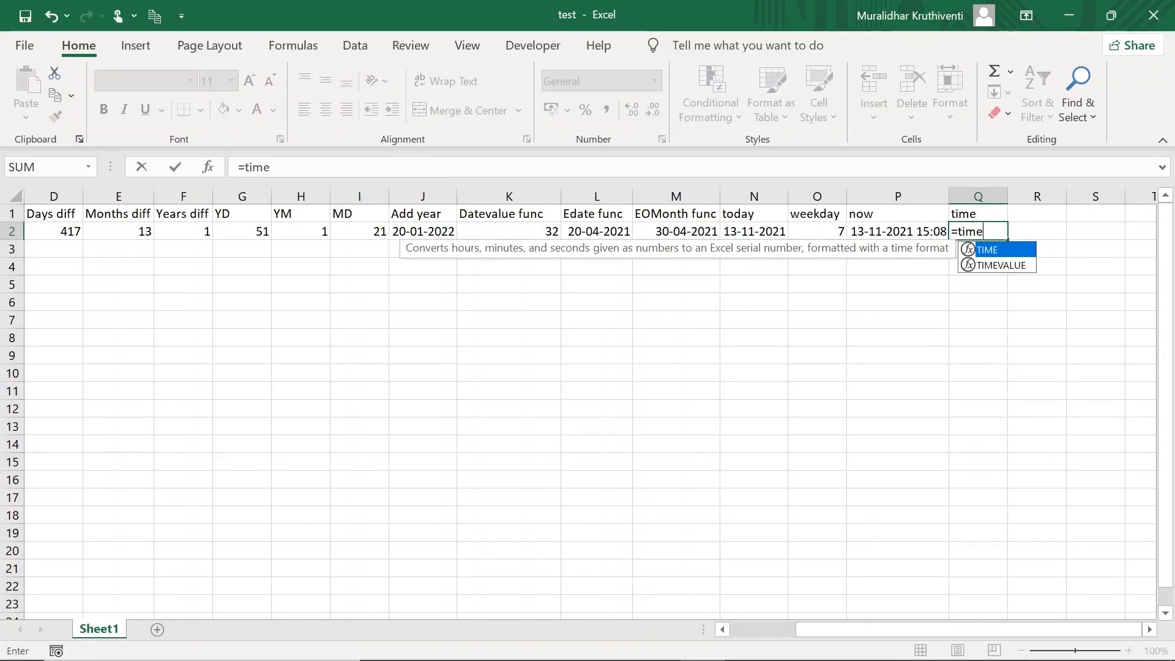
pyautogui.write('(')
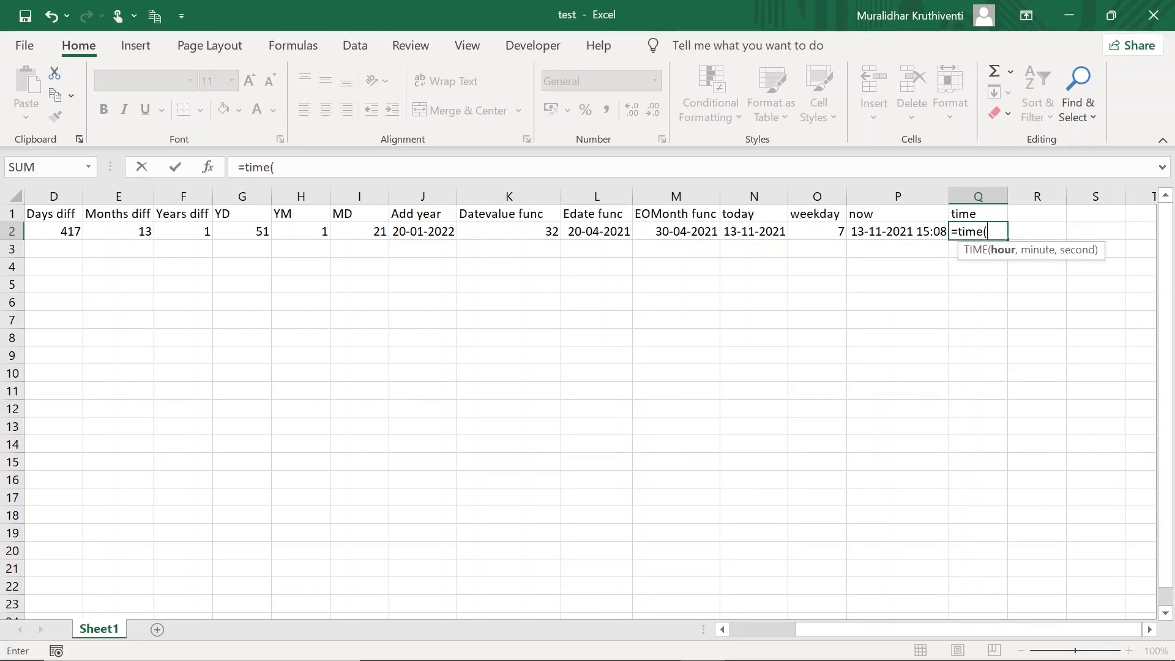
pyautogui.write('10,11,12)')
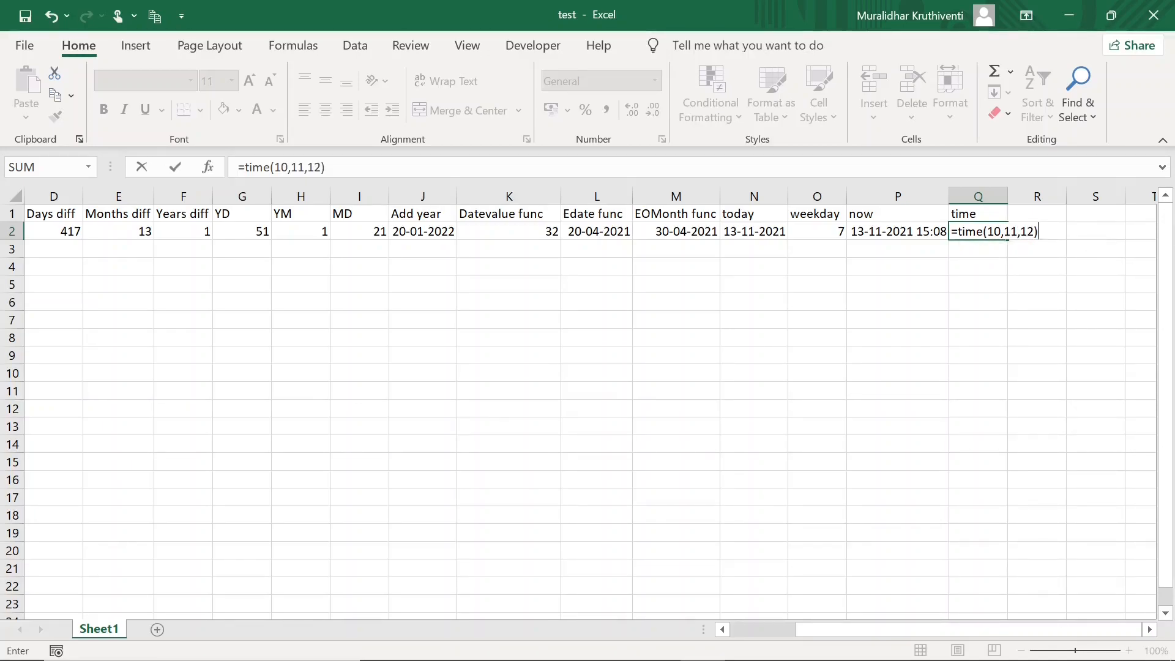
pyautogui.press('Return')
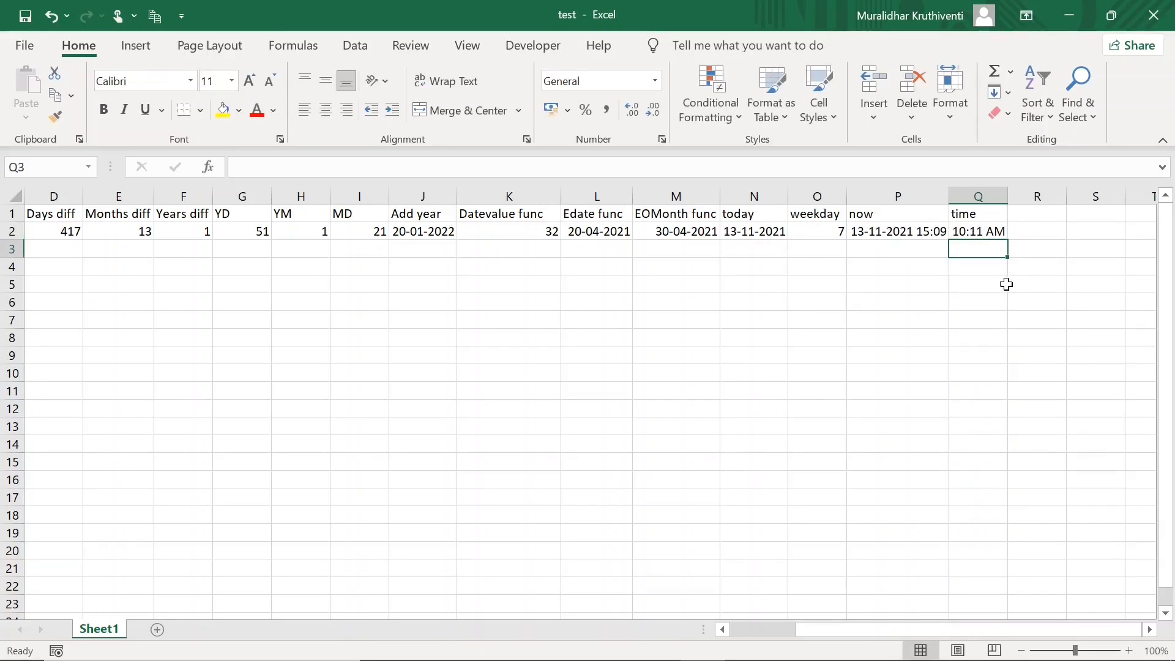
# - Format cell Q2 with the Time category and the *13:30:55 type so that seconds are shown
pyautogui.click(988, 232)
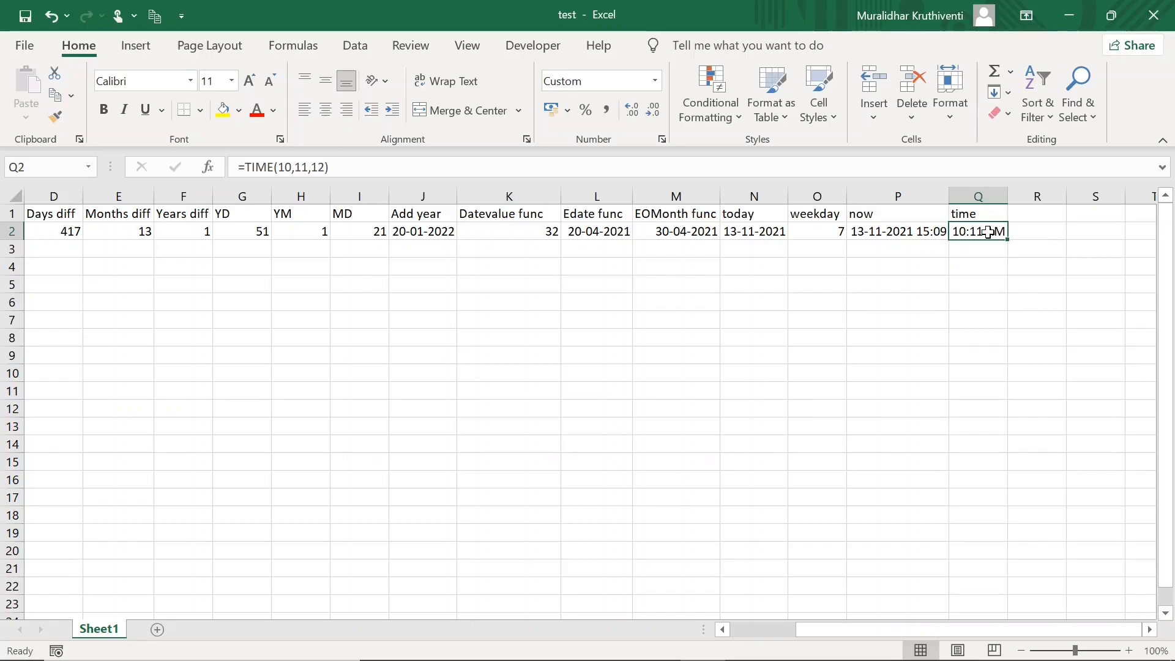
pyautogui.rightClick(988, 232)
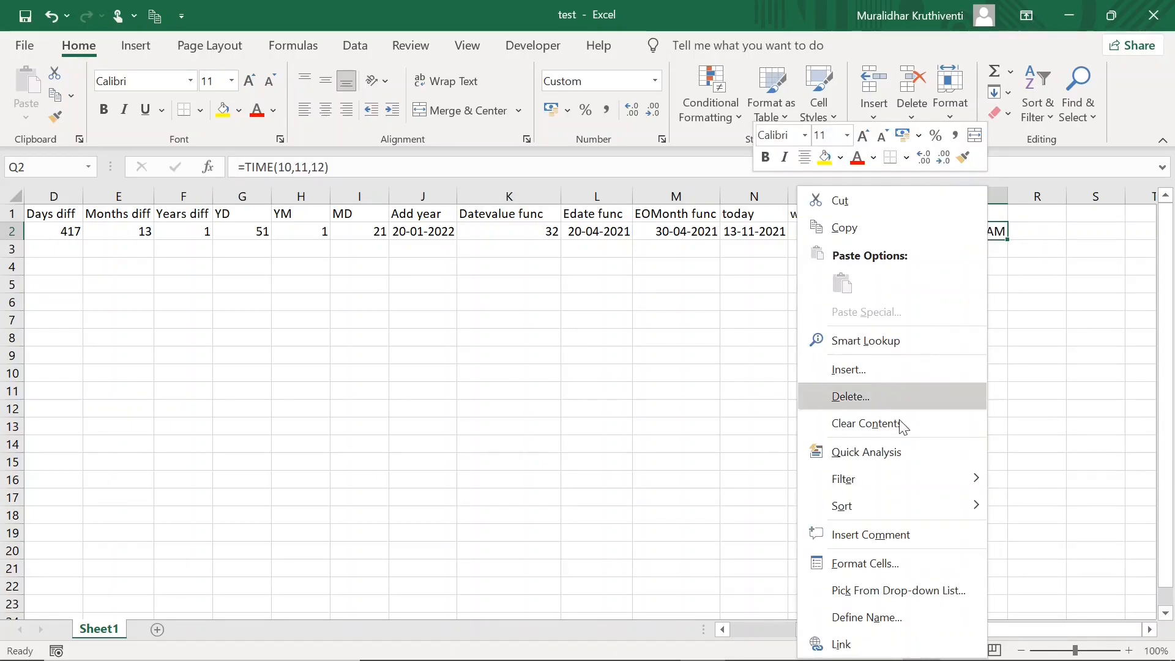
pyautogui.click(873, 564)
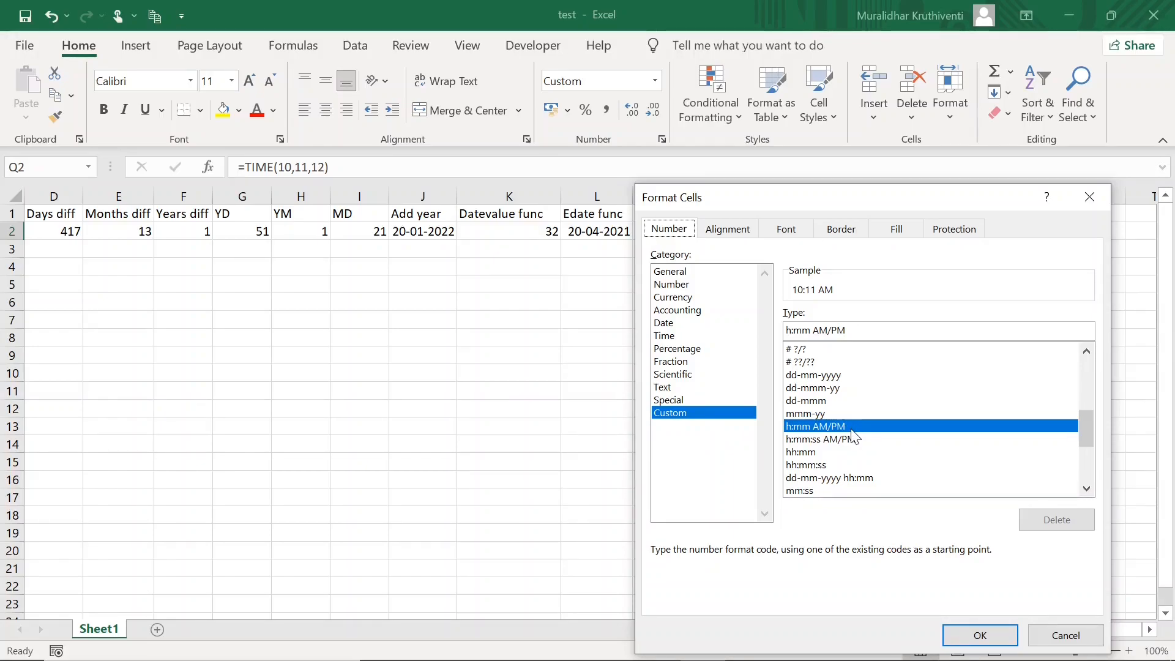
pyautogui.click(667, 336)
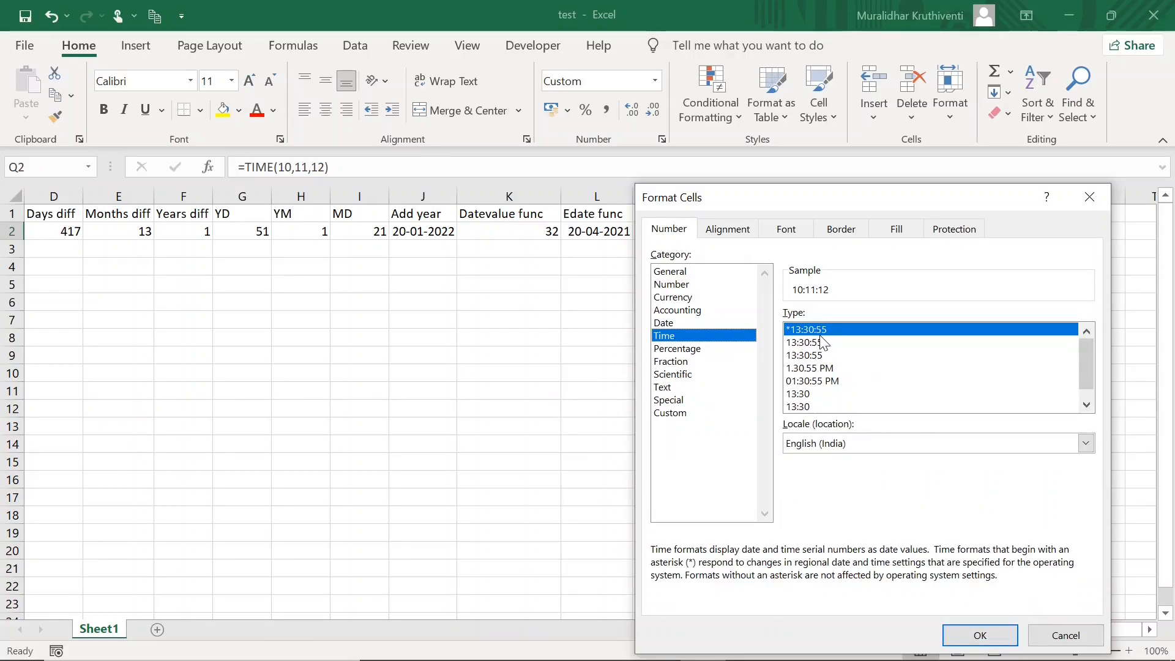
pyautogui.click(979, 635)
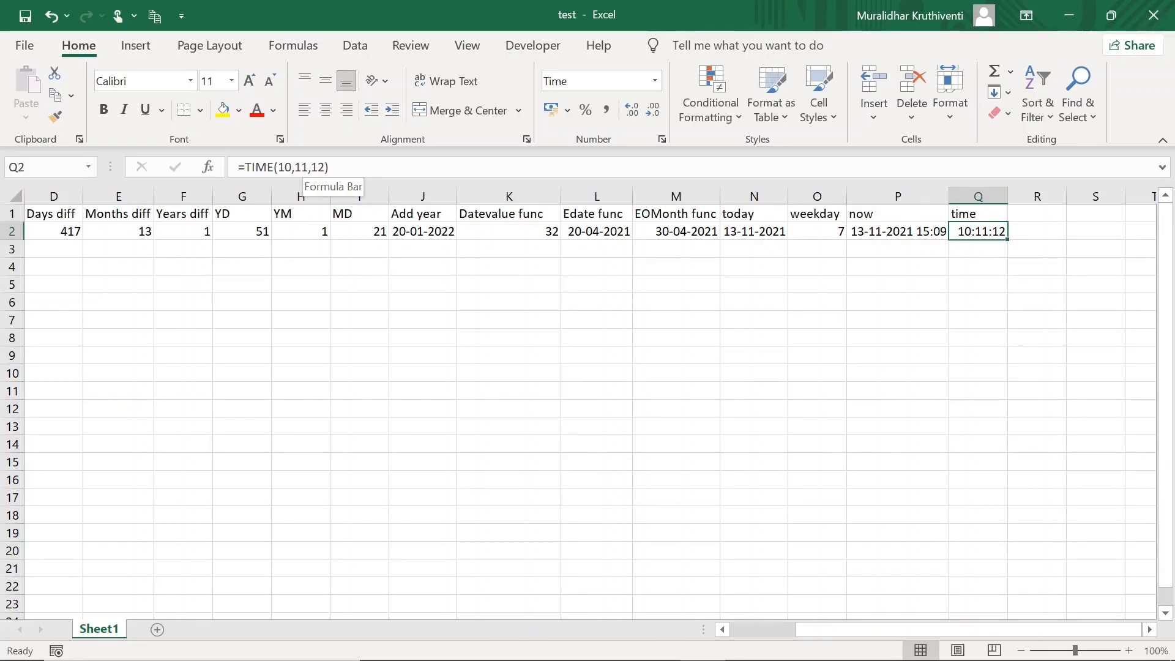
pyautogui.moveTo(330, 167); pyautogui.dragTo(255, 167)
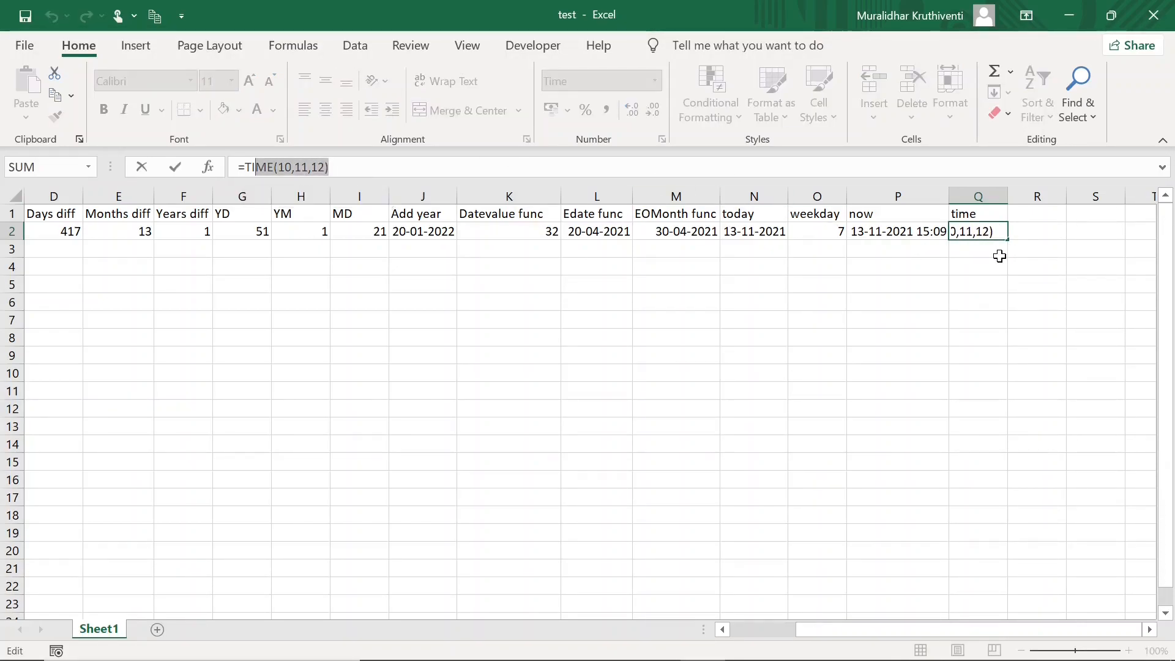
pyautogui.press('Return')
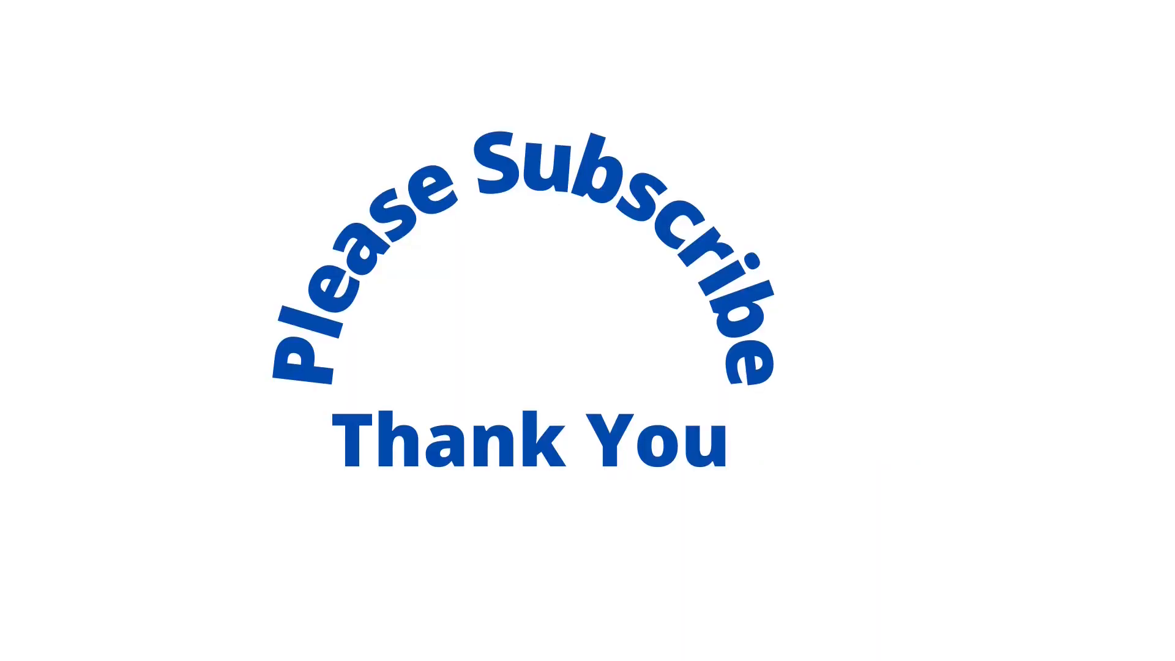